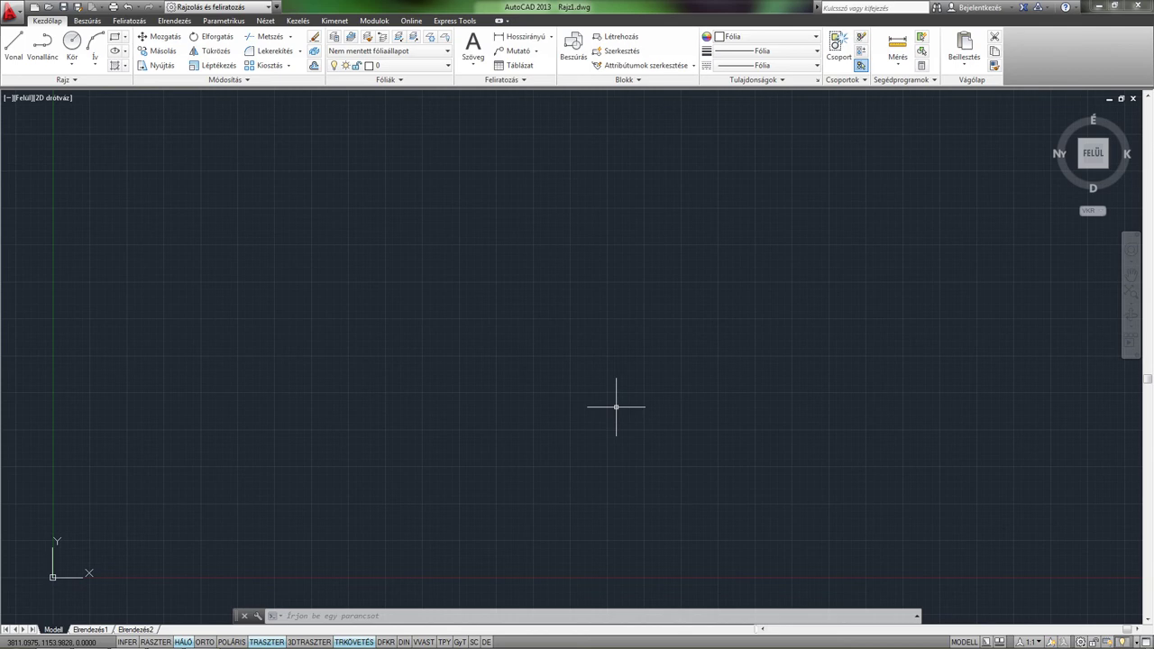
Draw a rectangle as the outer box
left_click(115, 40)
left_click(394, 244)
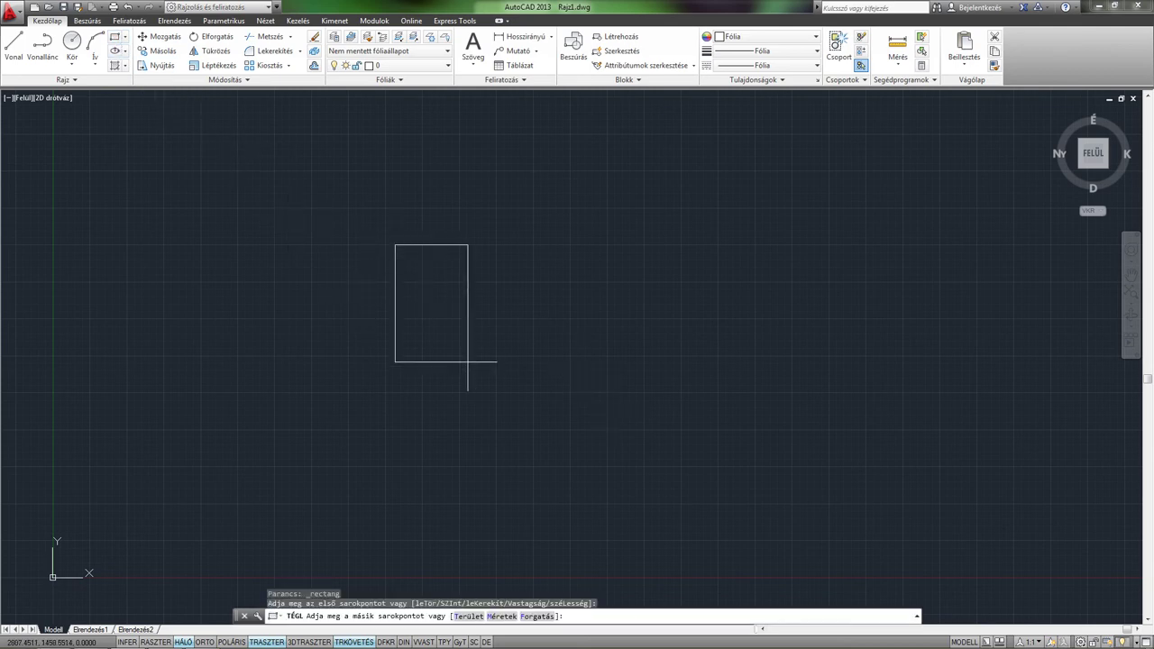
left_click(822, 457)
middle_click_drag(636, 348, 573, 322)
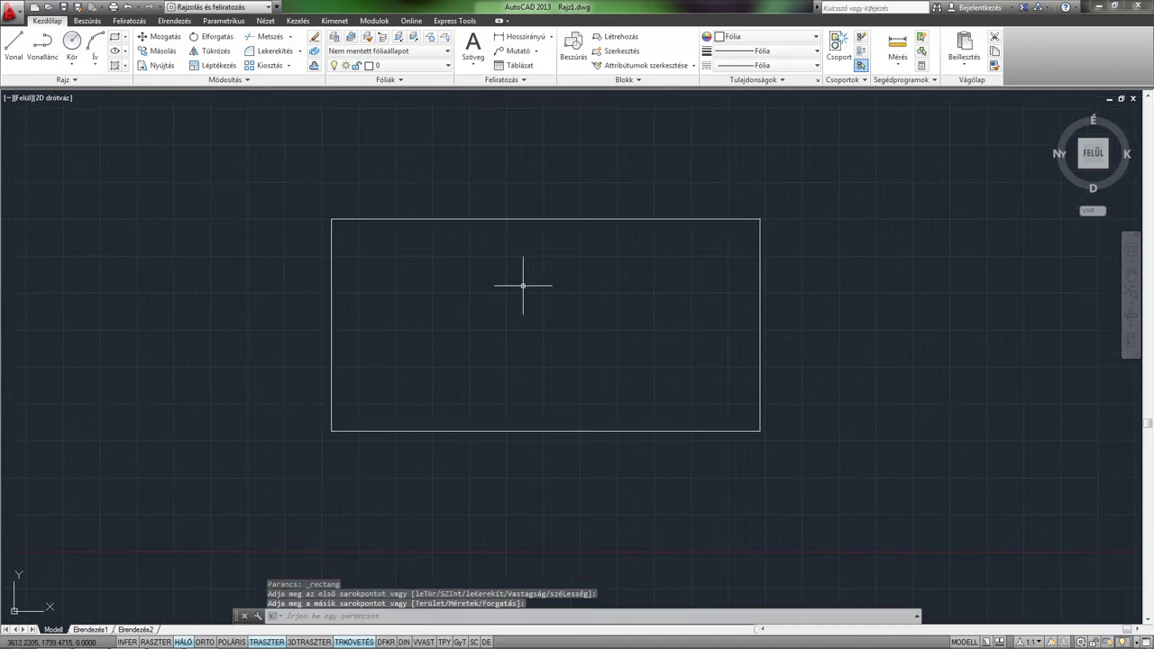
Draw a circle inside the rectangle and shift it down and left
left_click(72, 40)
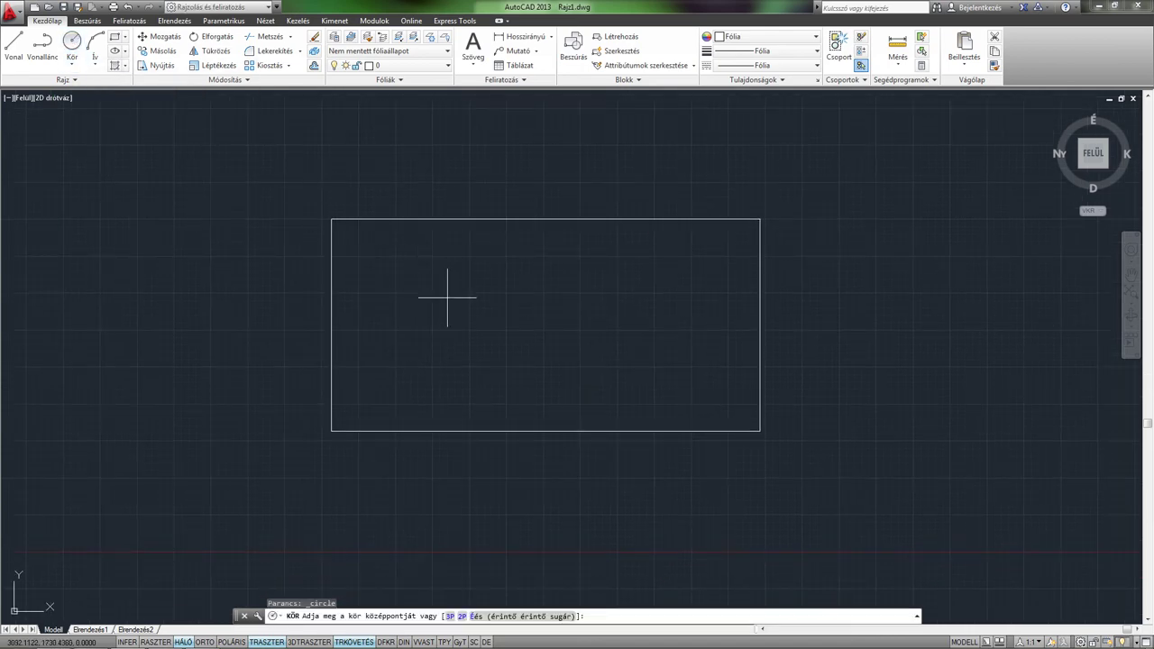
left_click(502, 297)
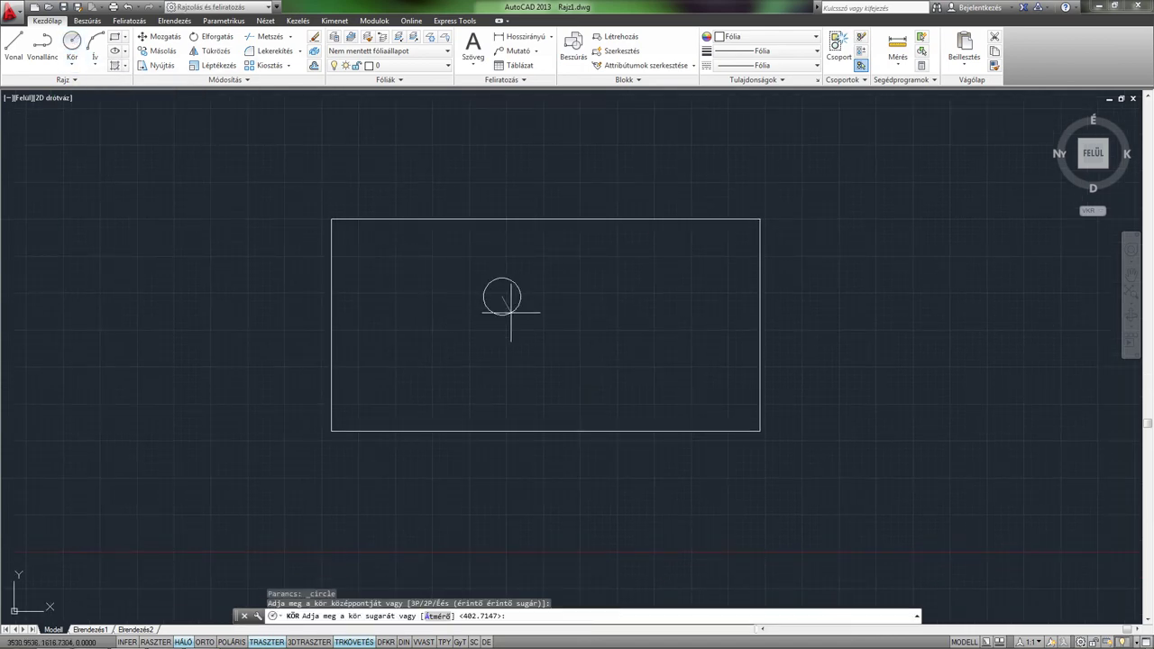
left_click(544, 359)
left_click(548, 358)
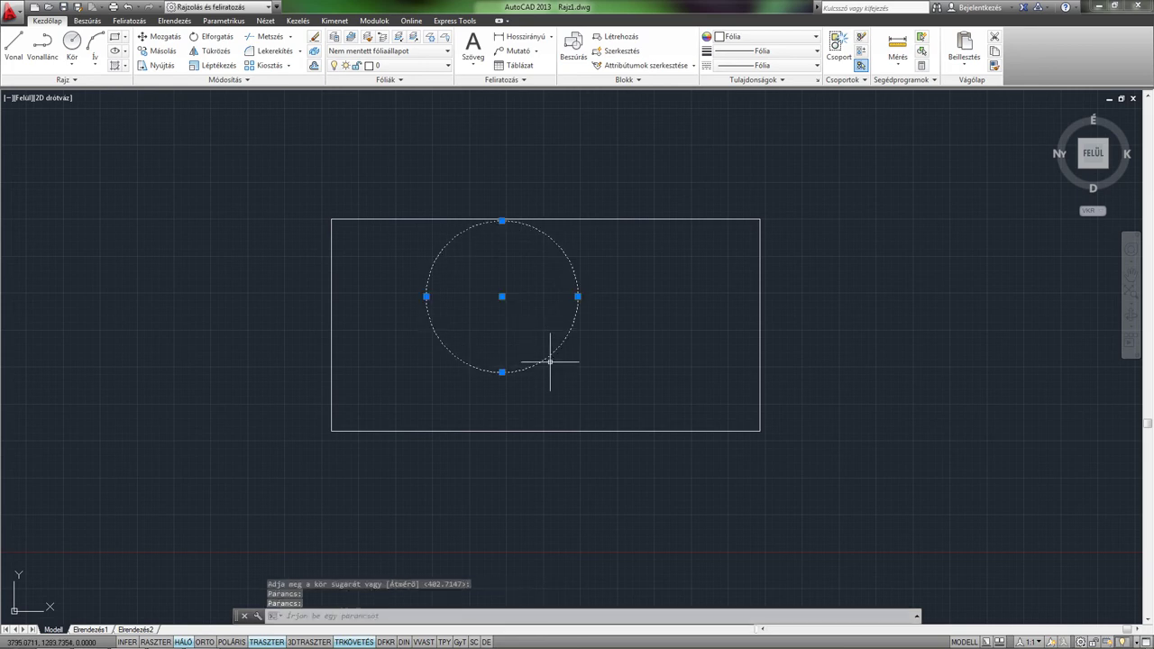
left_click_drag(550, 361, 507, 387, "ctrl")
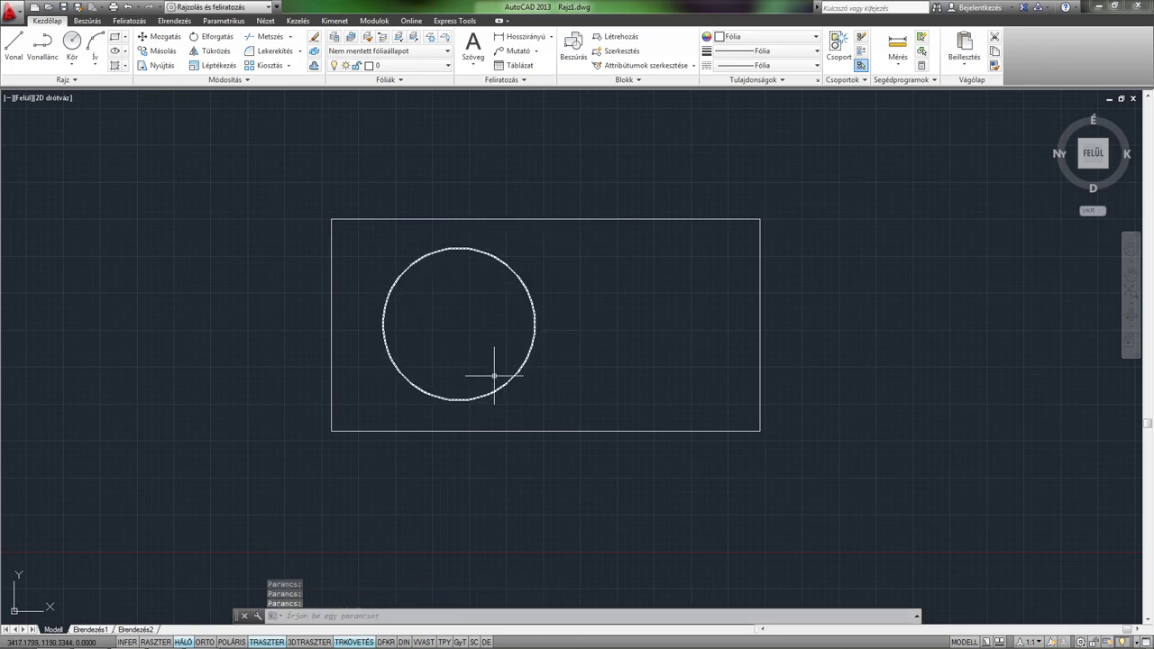
Draw a closed left-pointing triangle with lines inside the circle
left_click(13, 45)
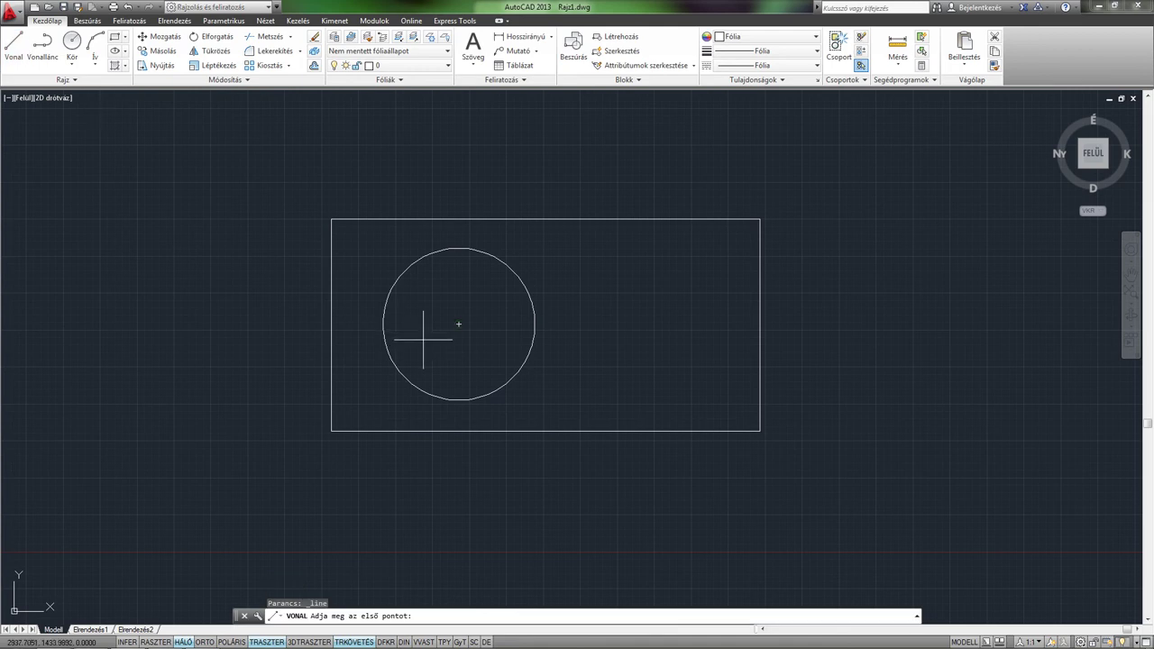
left_click(420, 327)
left_click(490, 287)
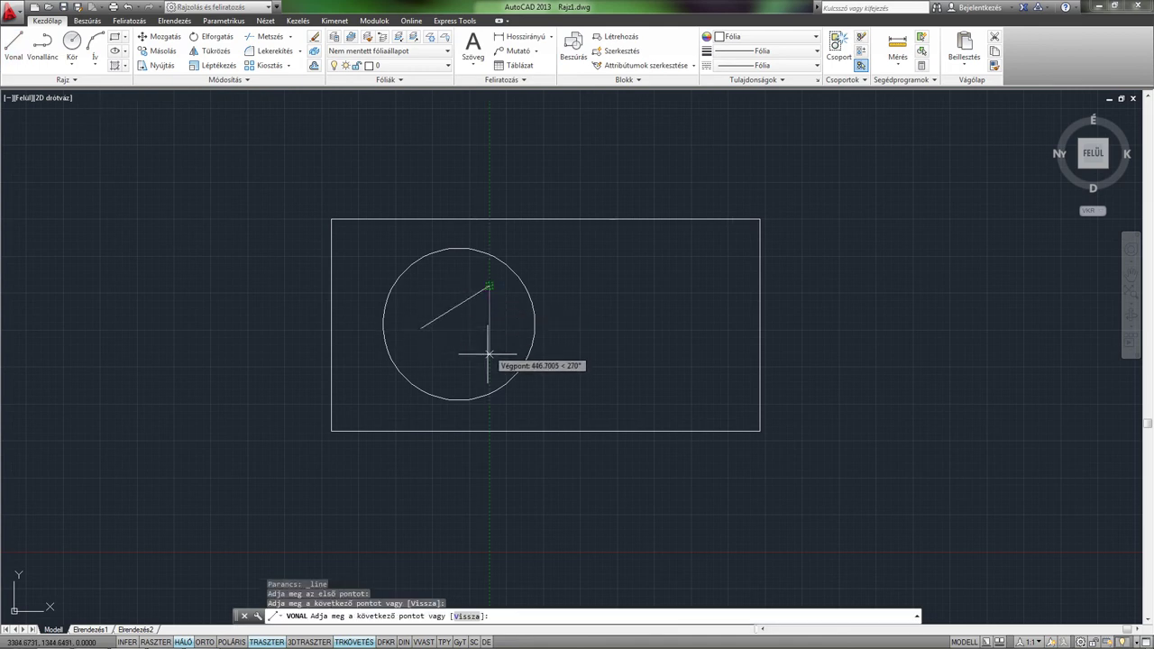
left_click(489, 362)
left_click(420, 327)
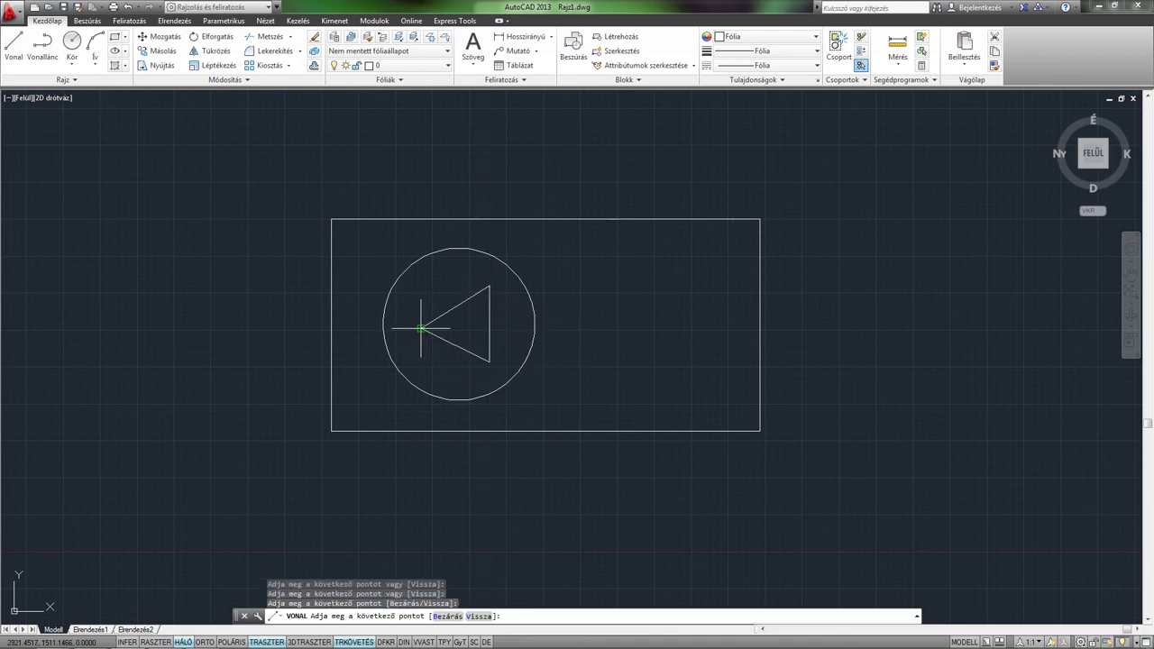
key("Return")
middle_click_drag(562, 420, 525, 418)
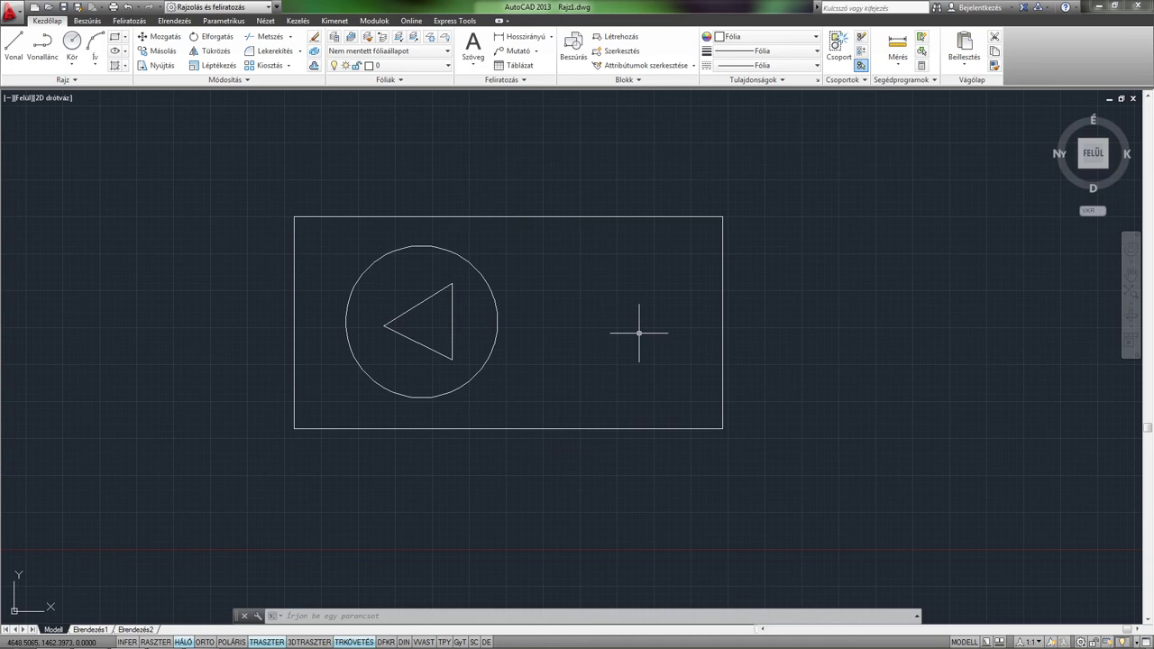
Create a new layer named kontur with the colour green
left_click(334, 40)
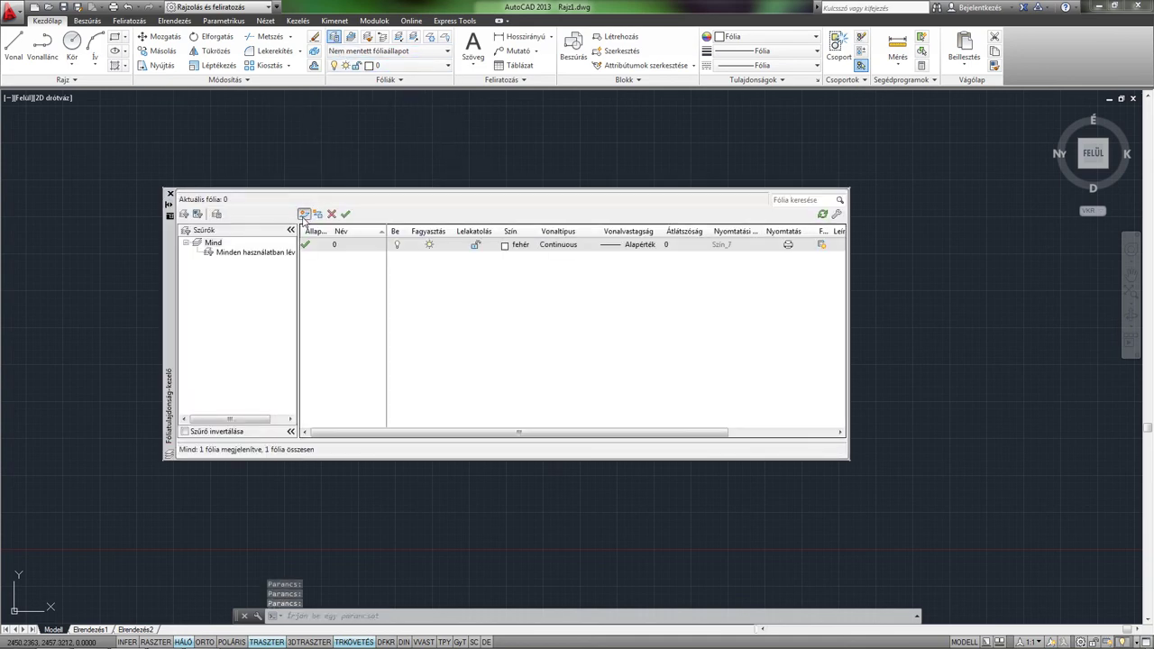
left_click(304, 214)
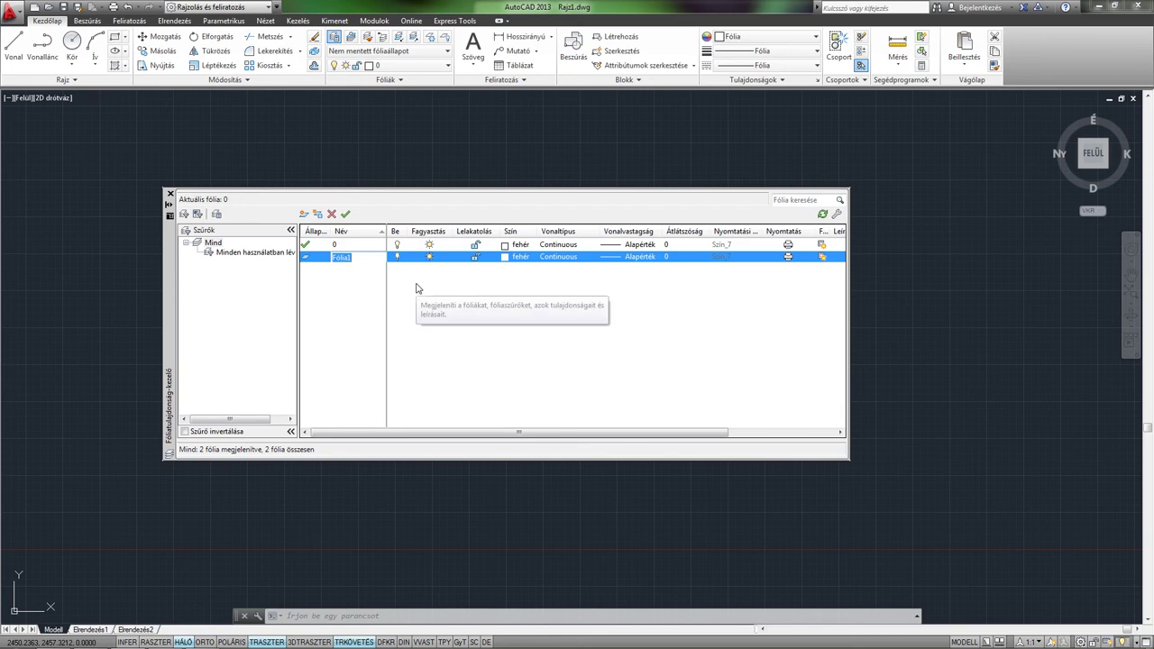
type("Falak")
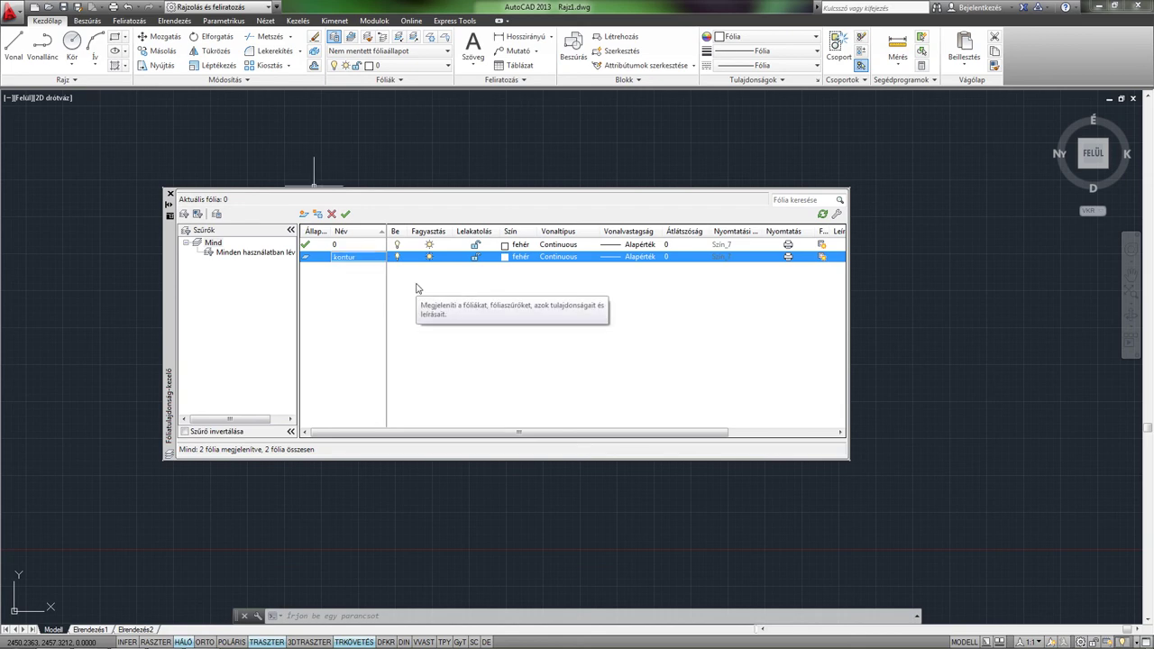
left_click(506, 258)
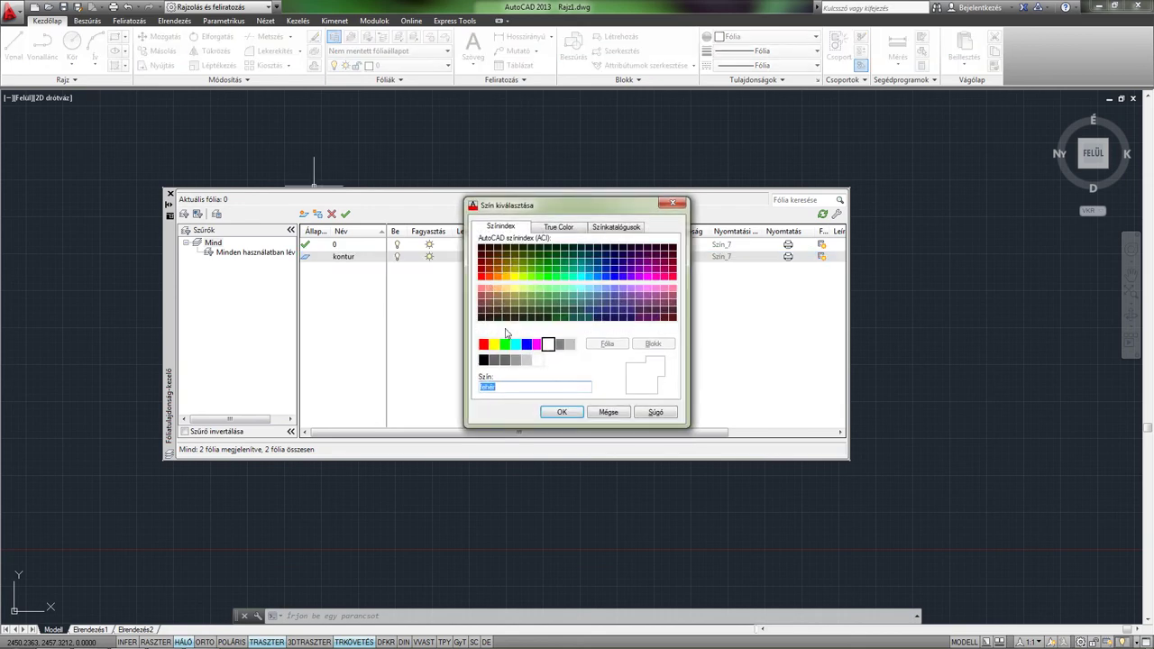
left_click(508, 343)
left_click(561, 411)
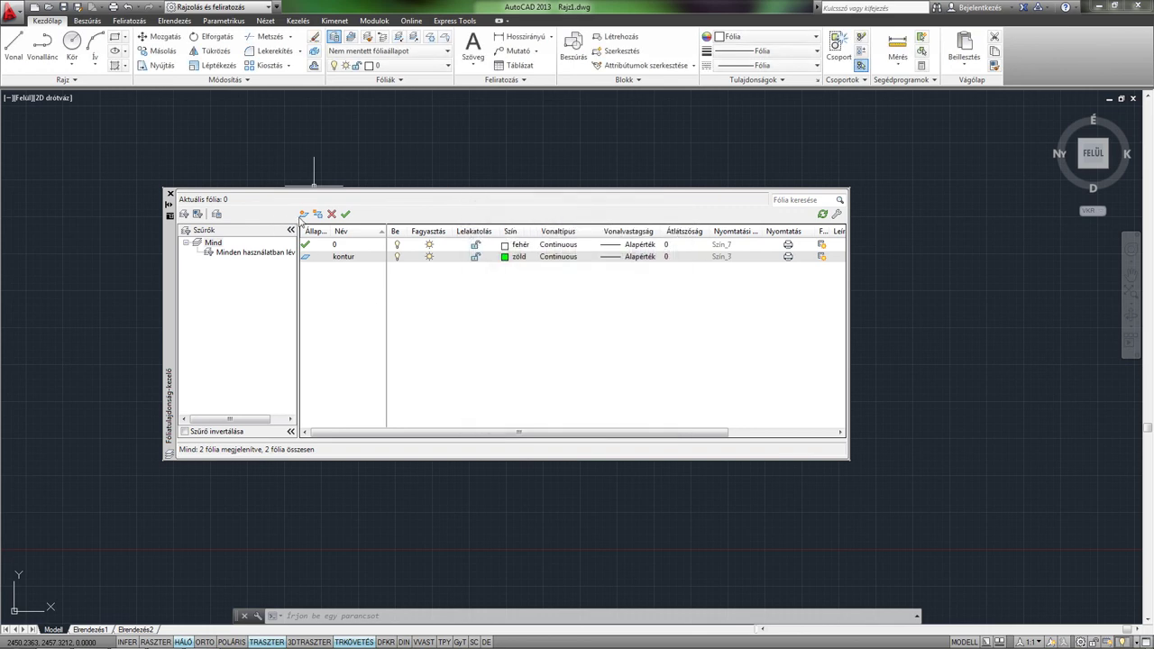
Add a yellow layer named sraff and make kontur the current layer
left_click(304, 214)
type("s")
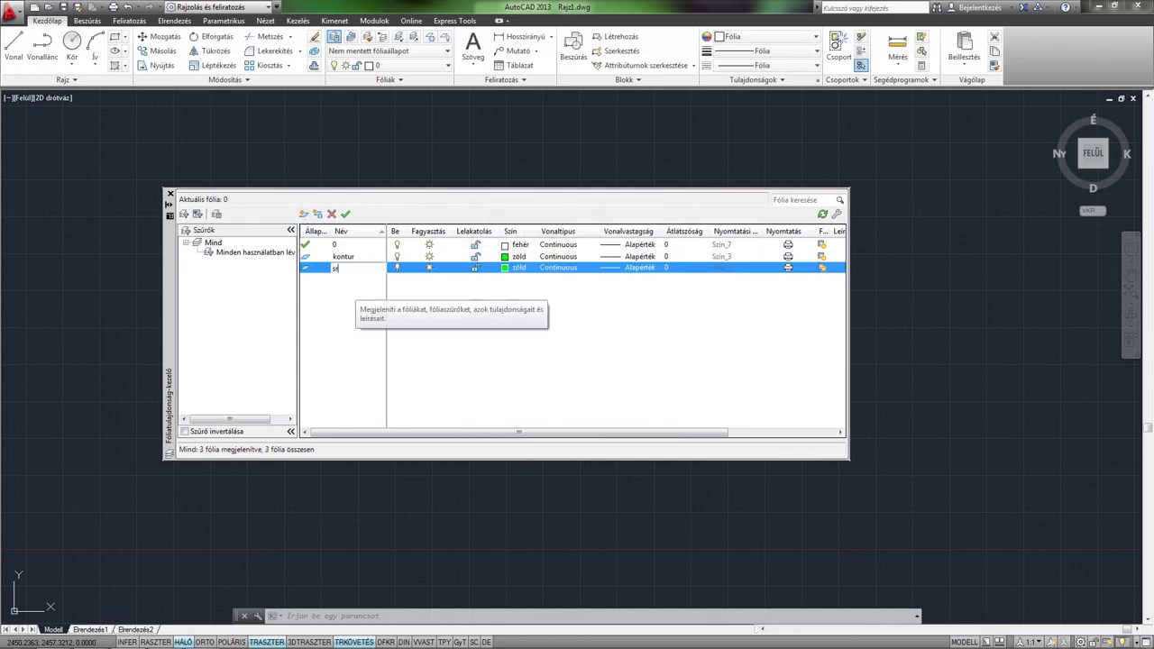
type("raff")
left_click(506, 268)
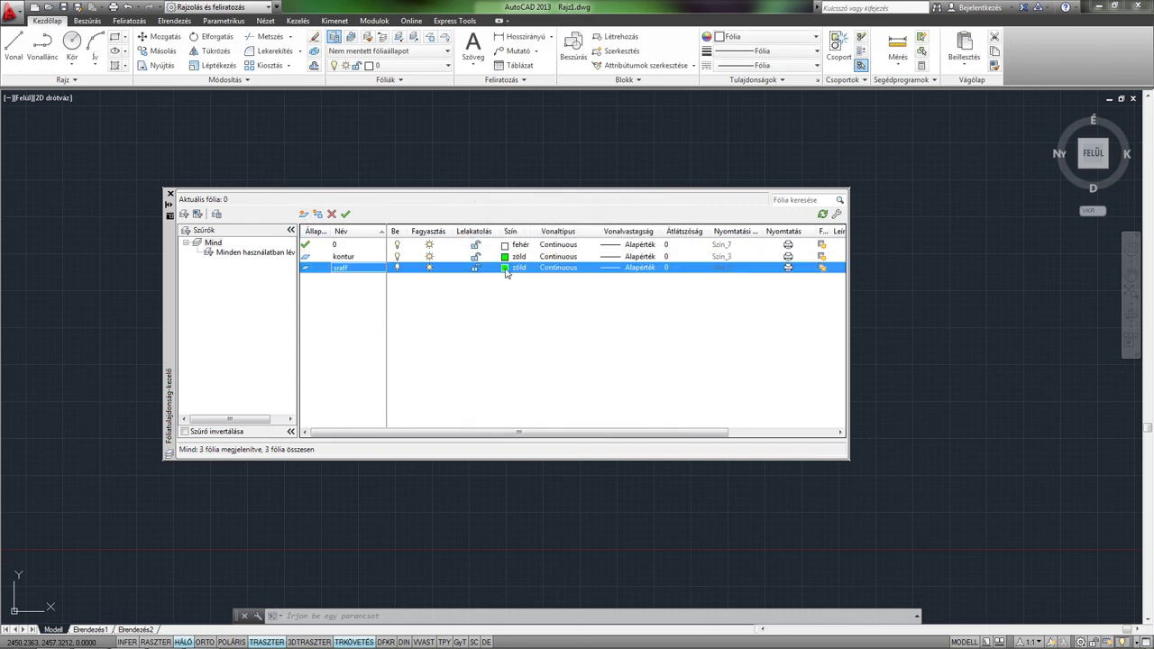
left_click(495, 345)
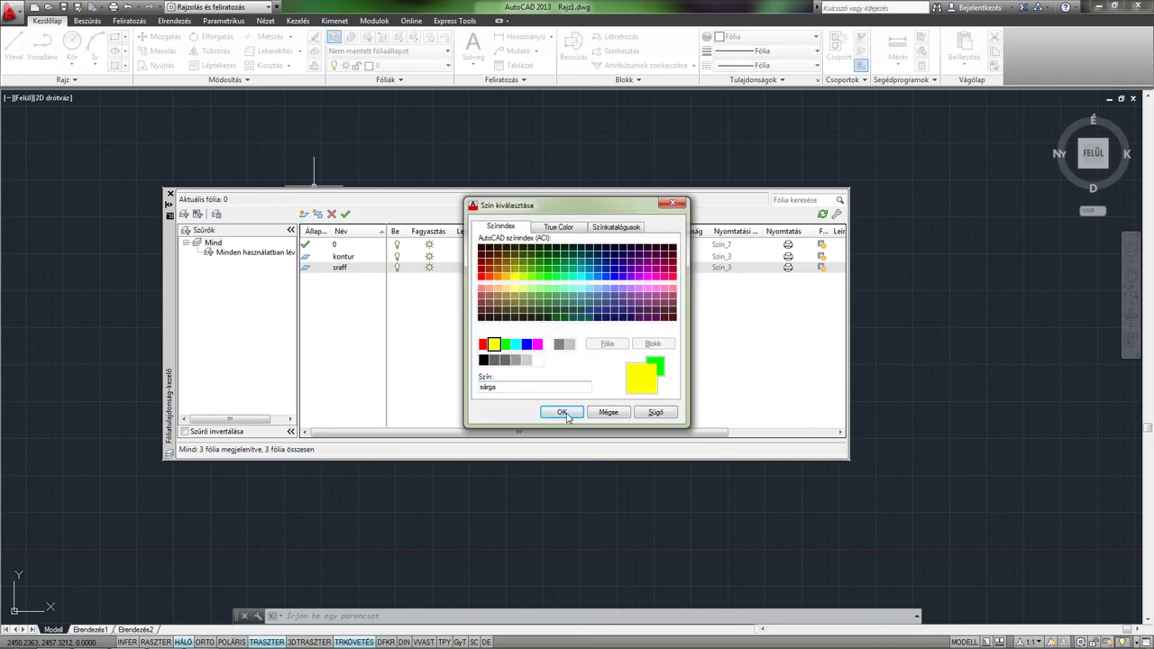
left_click(562, 412)
left_click(353, 257)
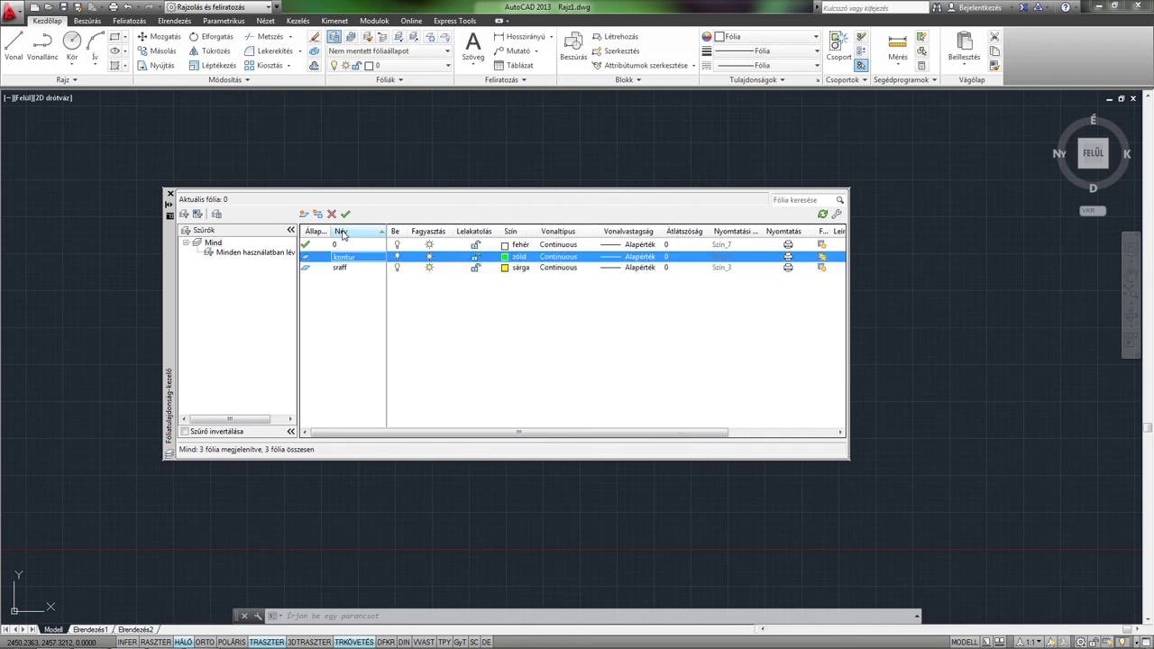
left_click(345, 214)
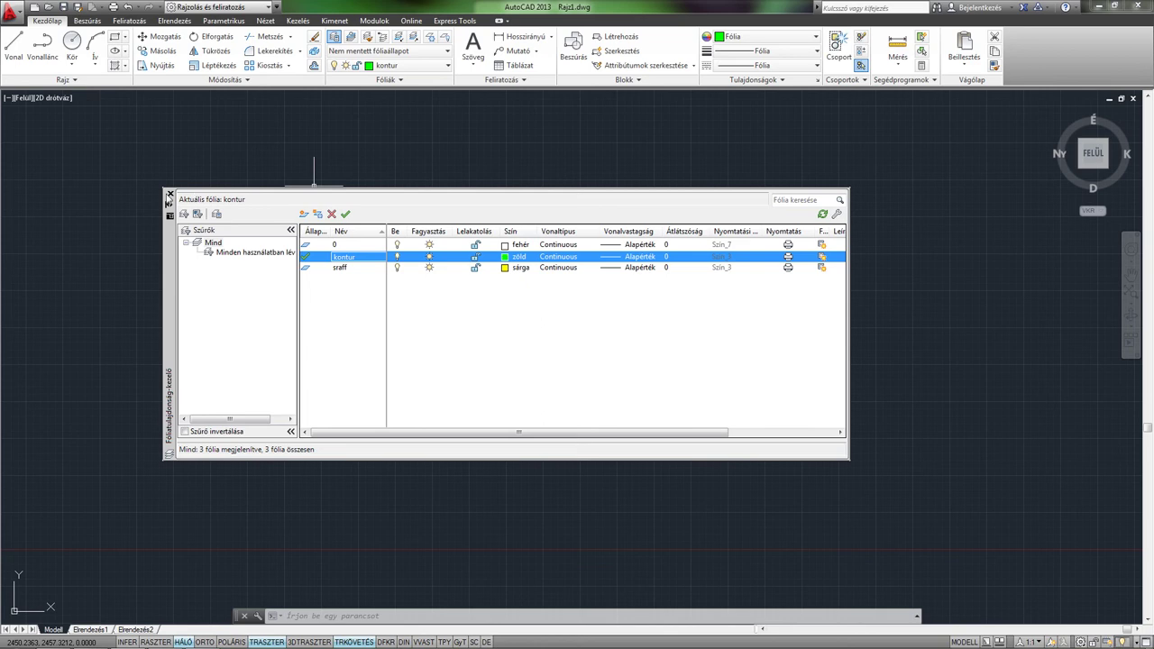
left_click(170, 193)
Move the rectangle, circle and triangle onto the green kontur layer
left_click(859, 503)
left_click(294, 217)
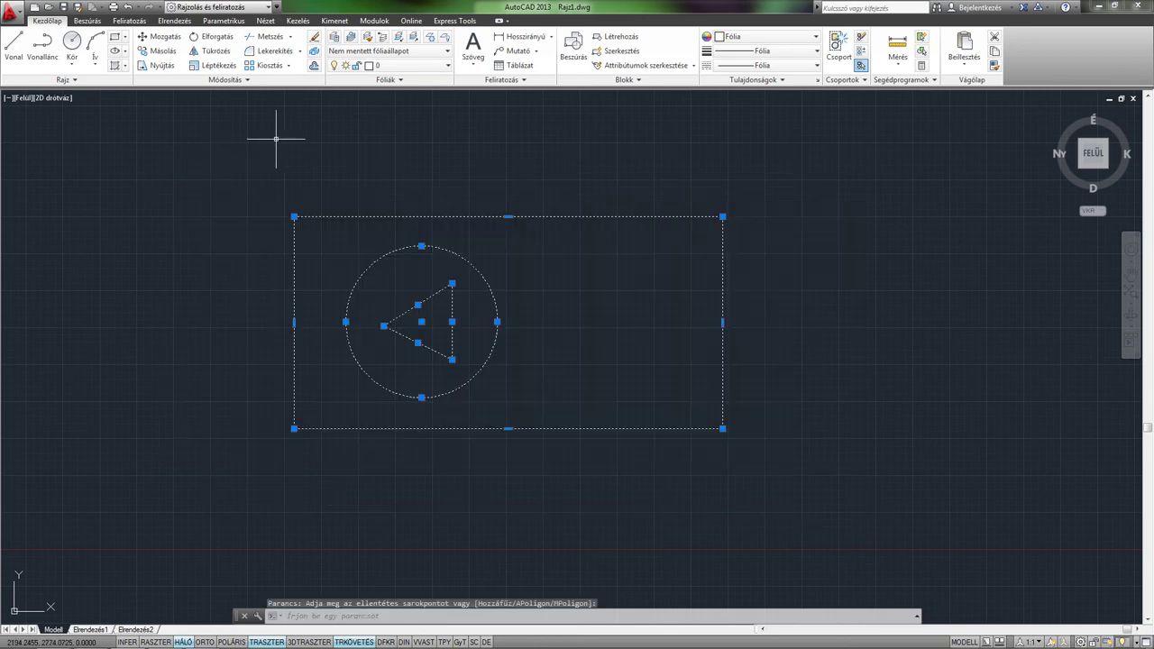
left_click(397, 65)
left_click(397, 95)
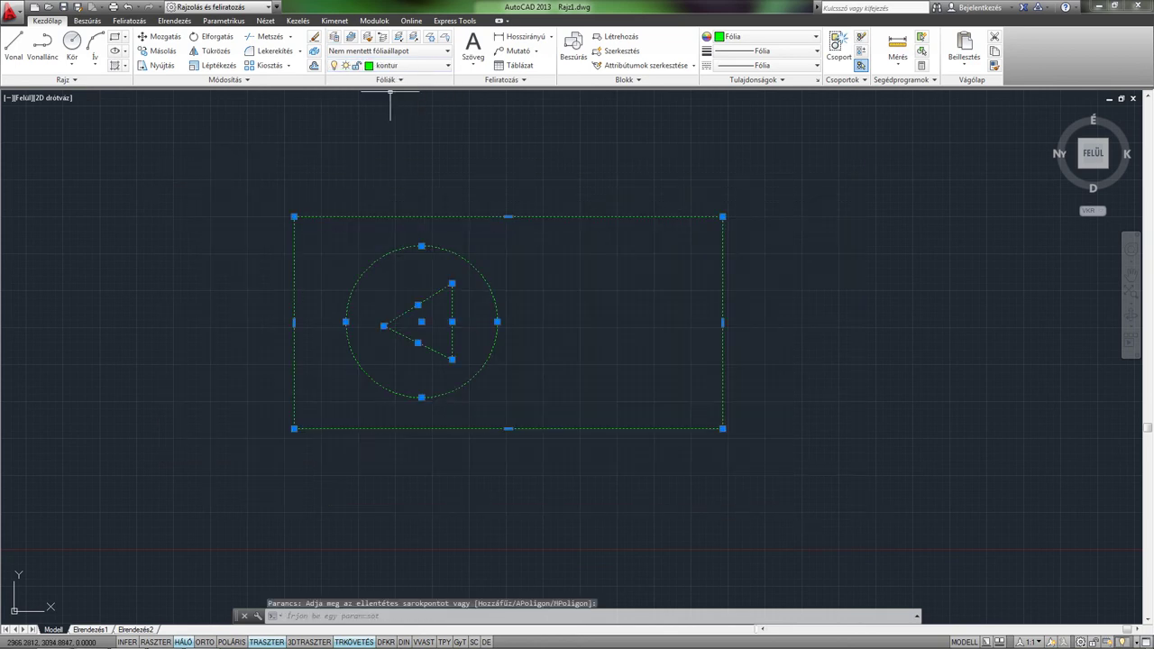
key("Escape")
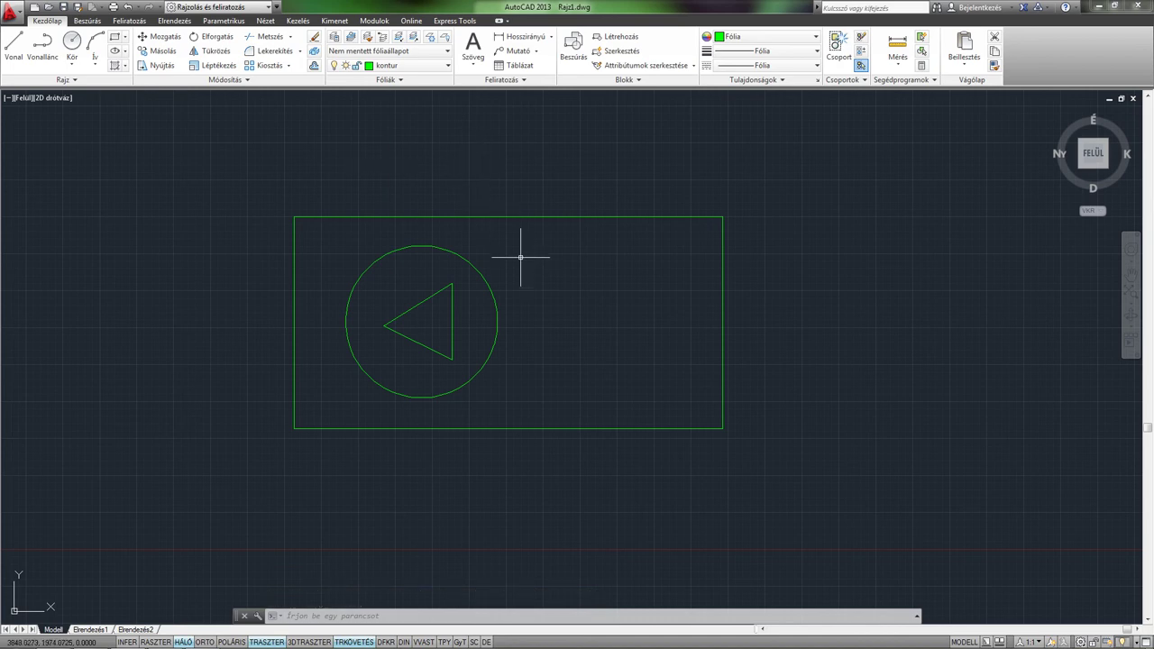
Make the yellow sraff layer current
mouse_move(522, 250)
middle_mouse_down()
mouse_move(524, 264)
mouse_move(514, 249)
middle_mouse_up()
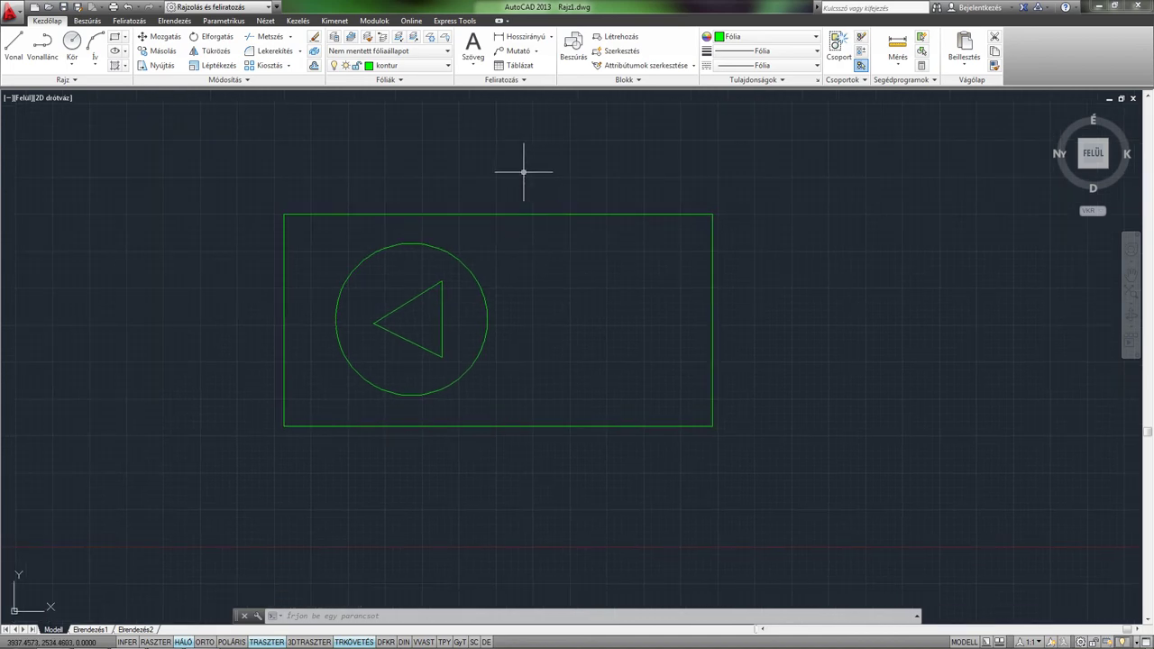
left_click(417, 72)
left_click(392, 108)
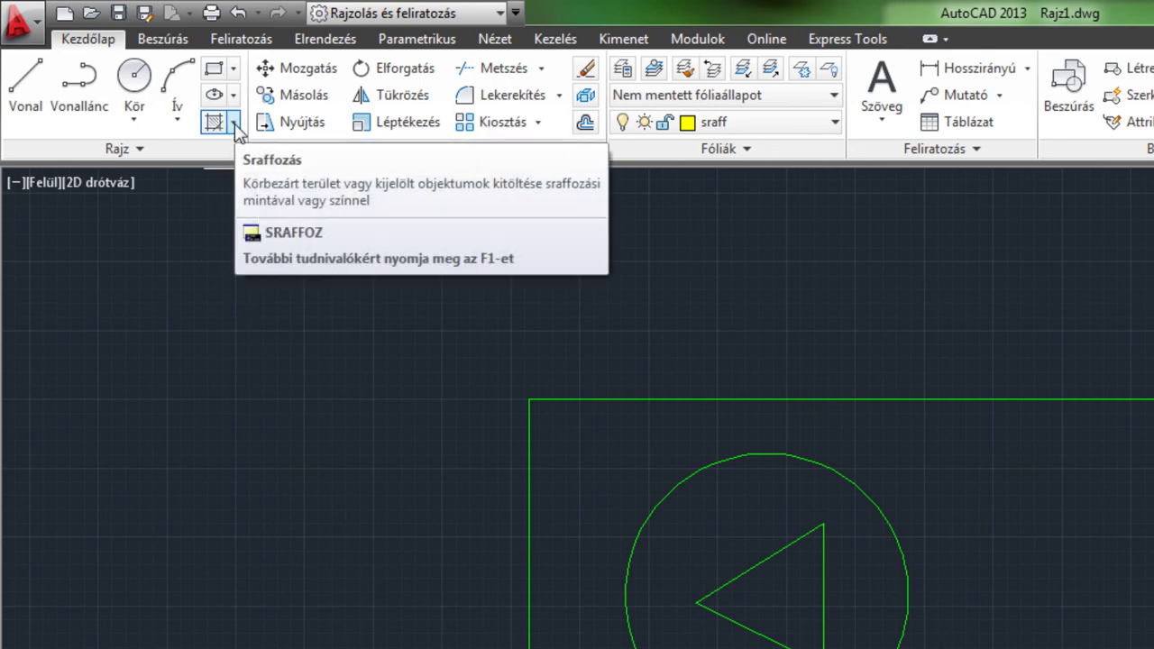
mouse_move(116, 65)
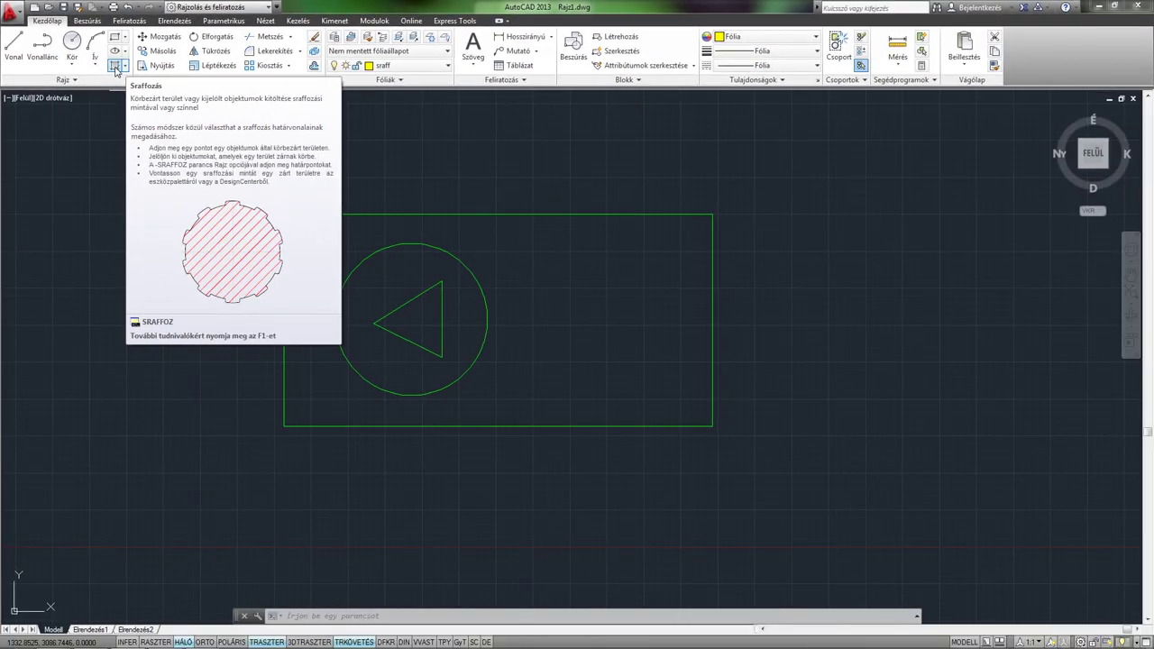
Start the Hatch command from the Home tab's Draw panel
left_click(115, 66)
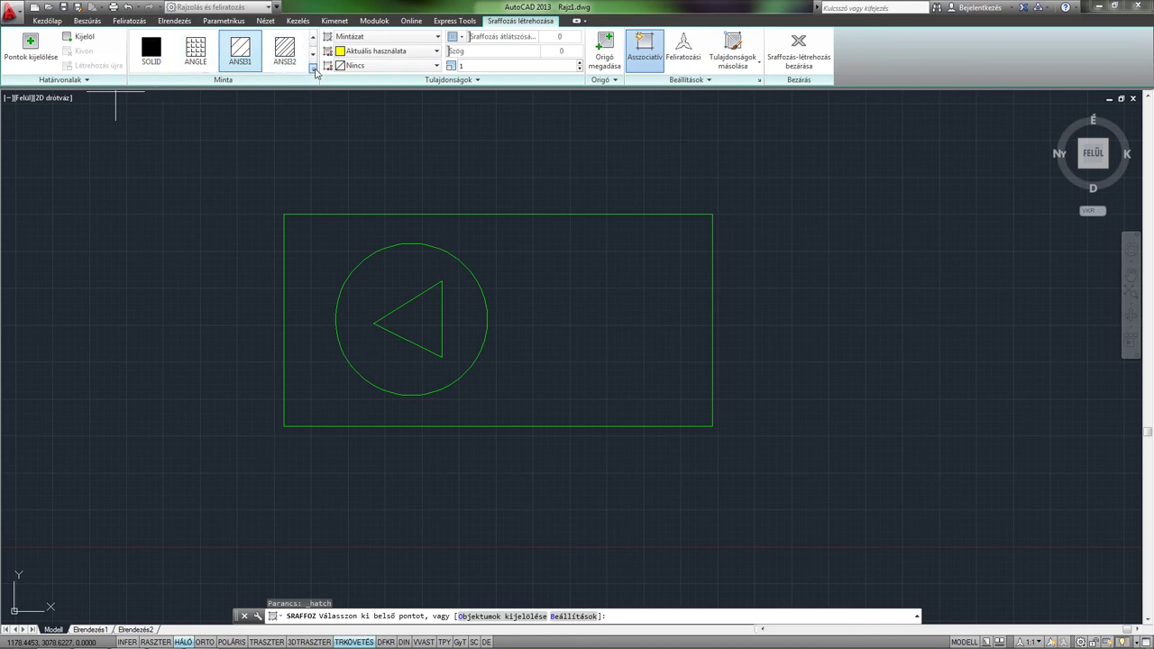
Choose the SOLID pattern from the hatch pattern gallery in place of ANSI31
left_click(313, 69)
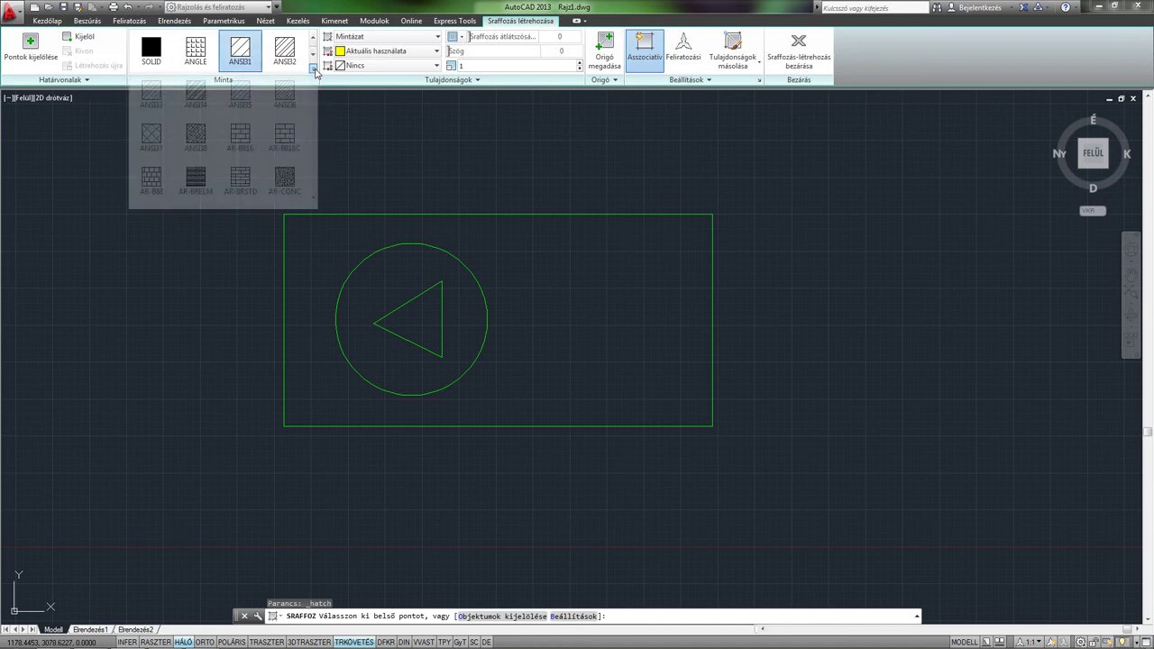
mouse_move(315, 56)
left_mouse_down()
mouse_move(318, 113)
mouse_move(315, 45)
left_mouse_up()
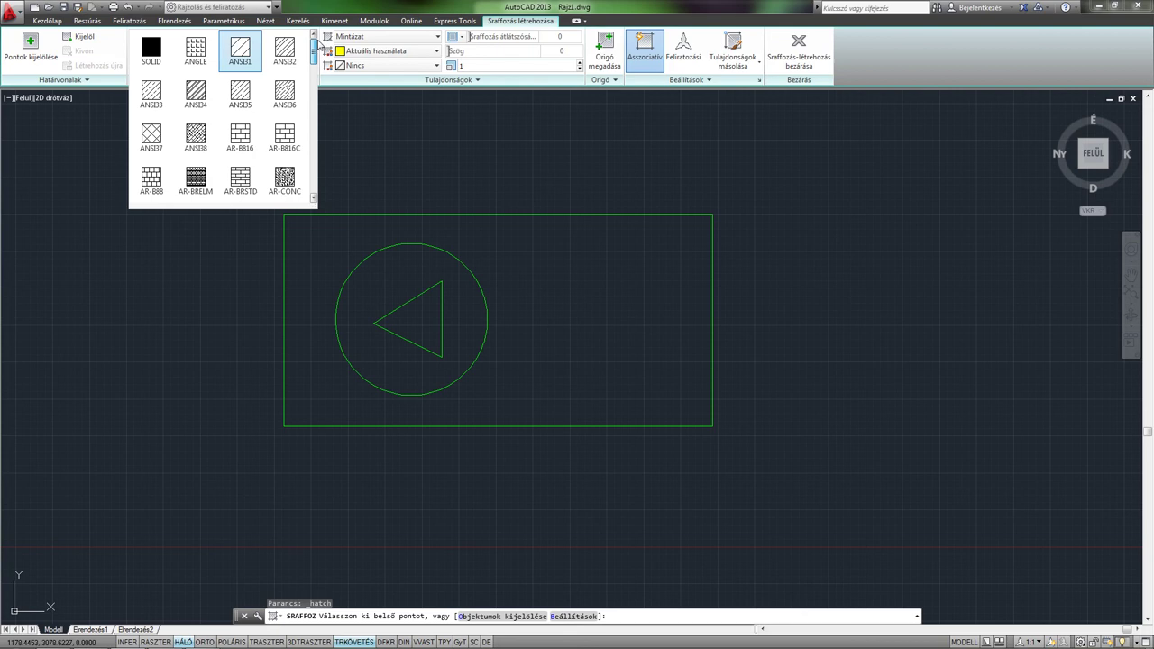
left_click(151, 55)
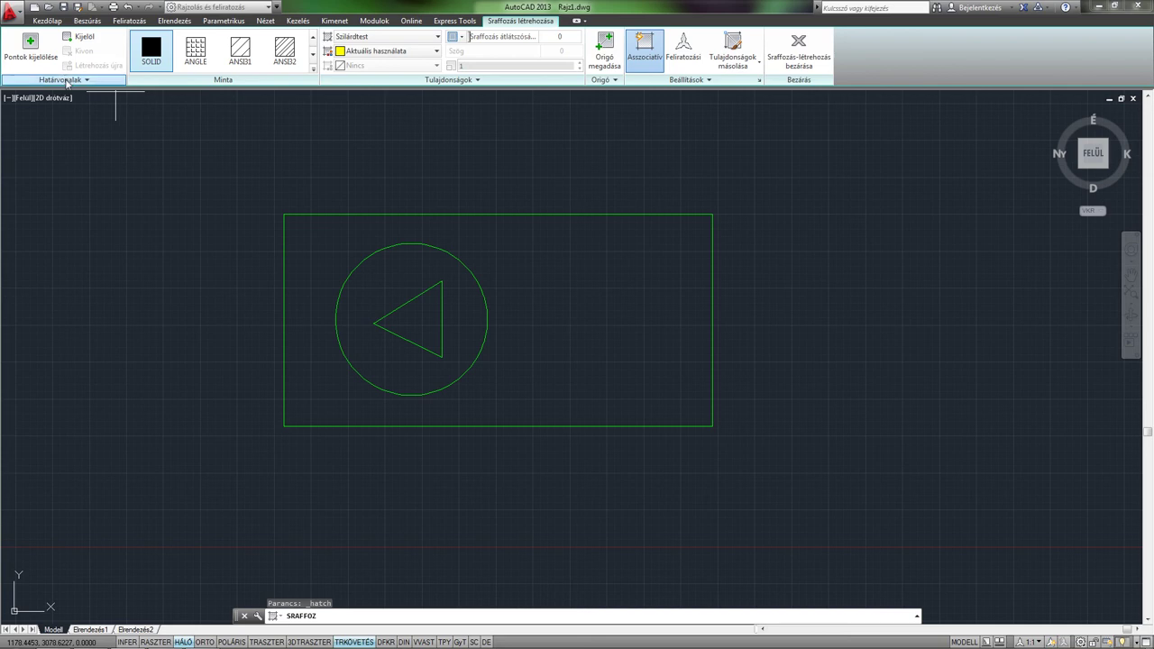
Solid-fill the region inside the rectangle but outside the circle, then select the fill
left_click(36, 56)
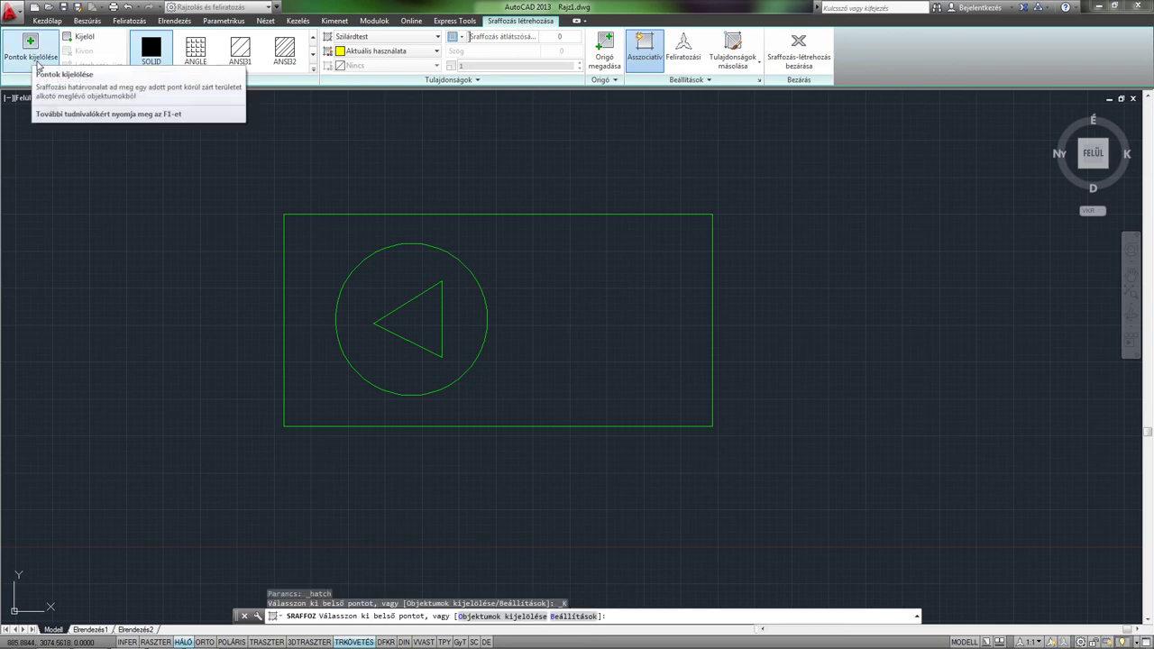
left_click(31, 70)
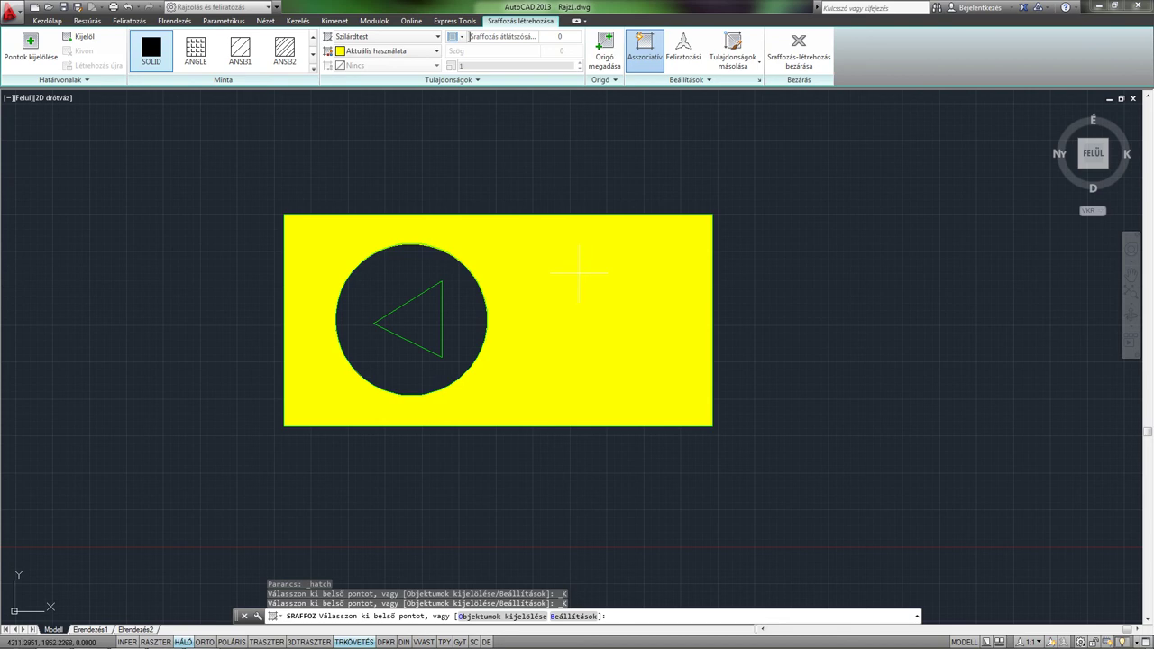
left_click(579, 270)
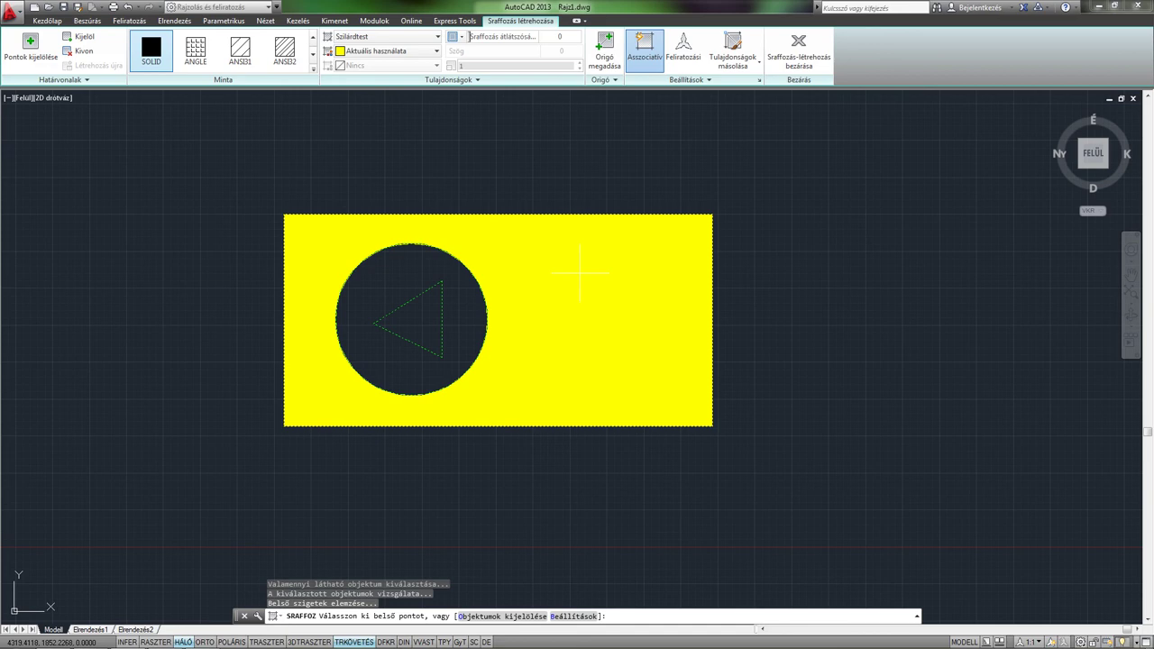
key("Return")
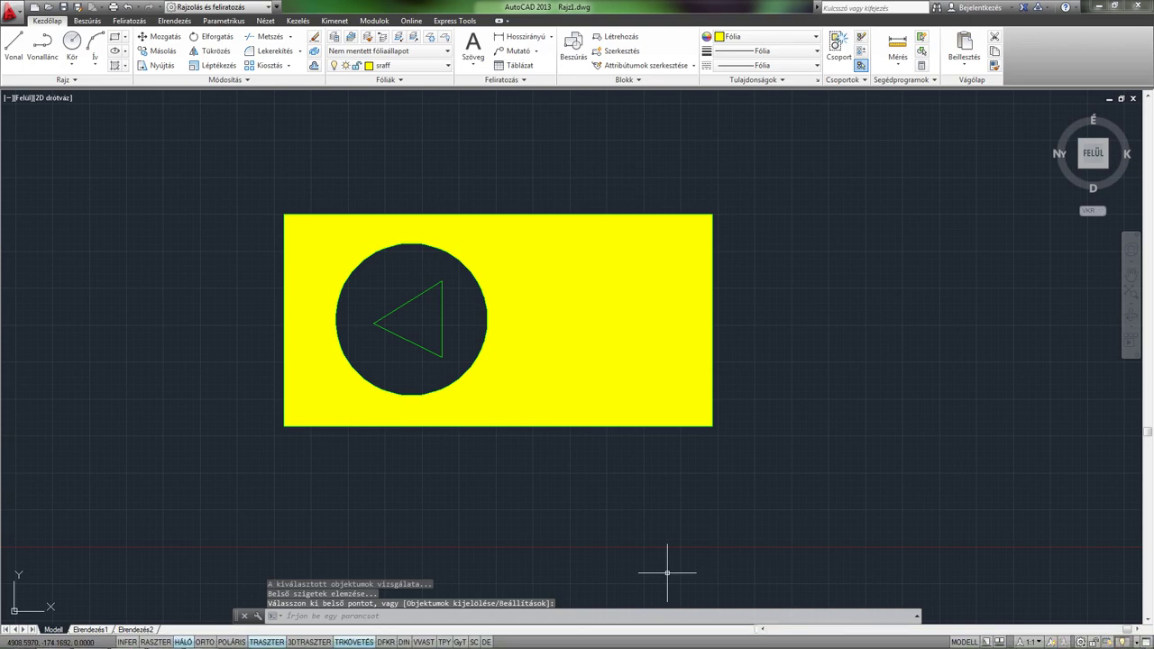
left_click(626, 336)
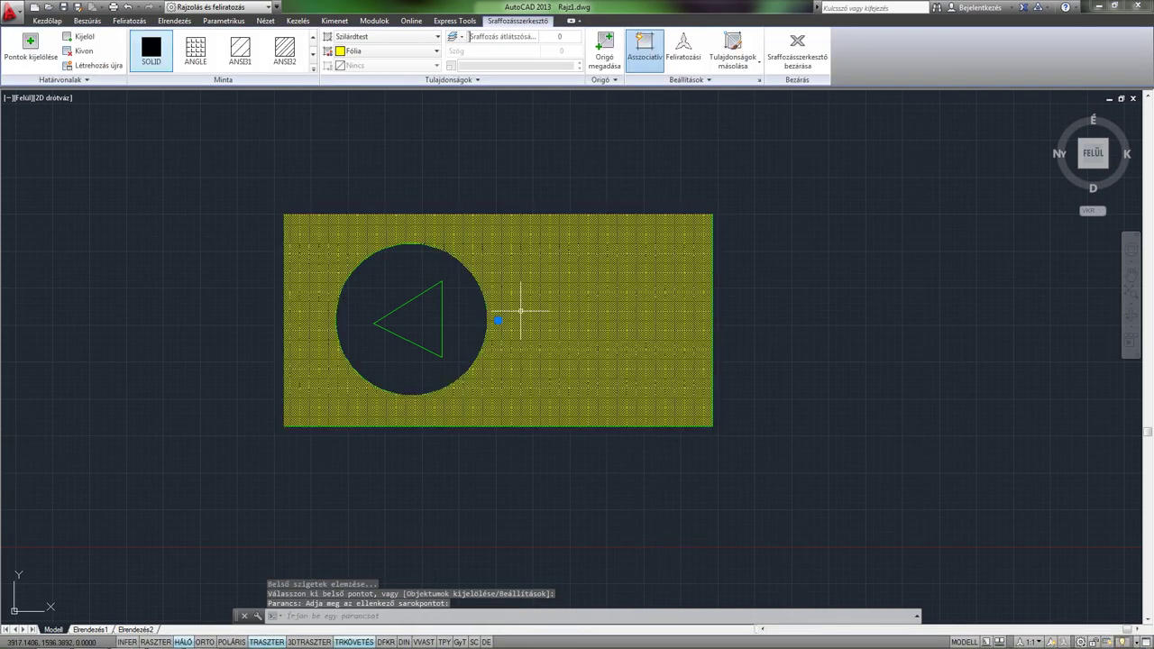
mouse_move(499, 321)
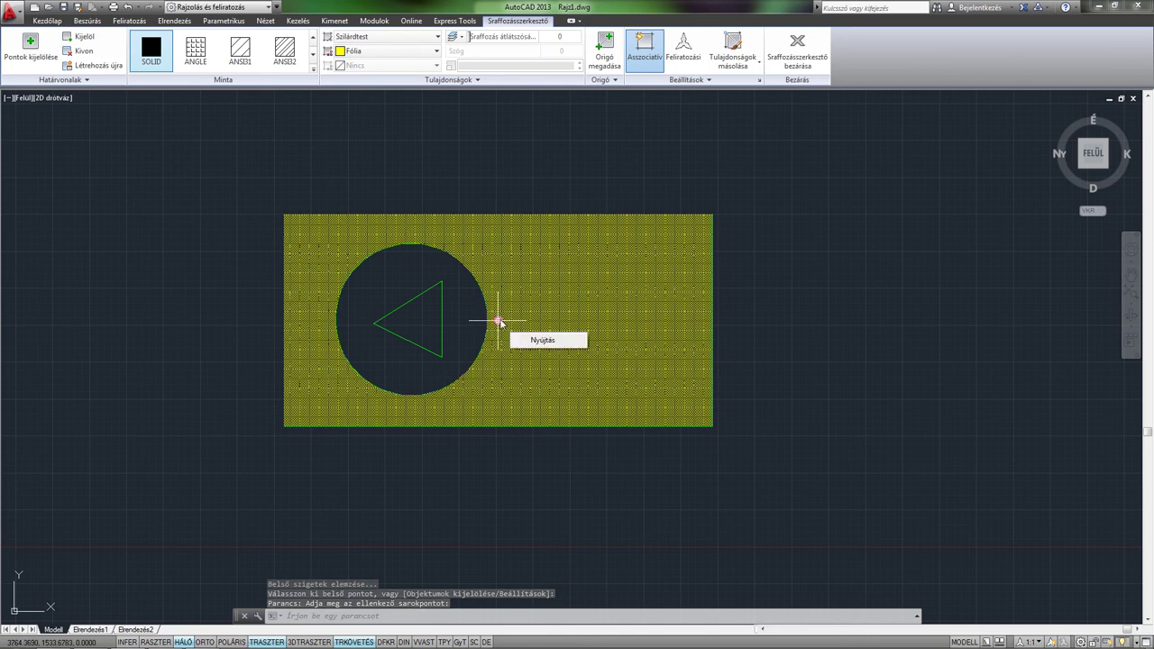
Move the yellow fill by its centre grip off to the right of the rectangle
left_click(499, 321)
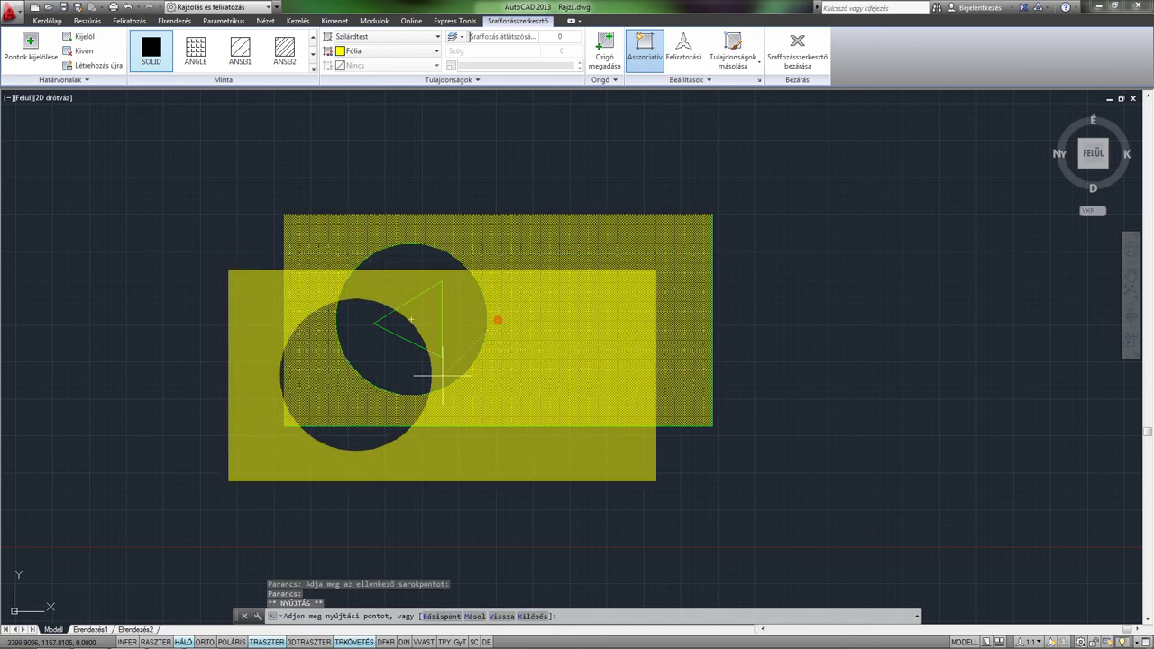
left_click(948, 363)
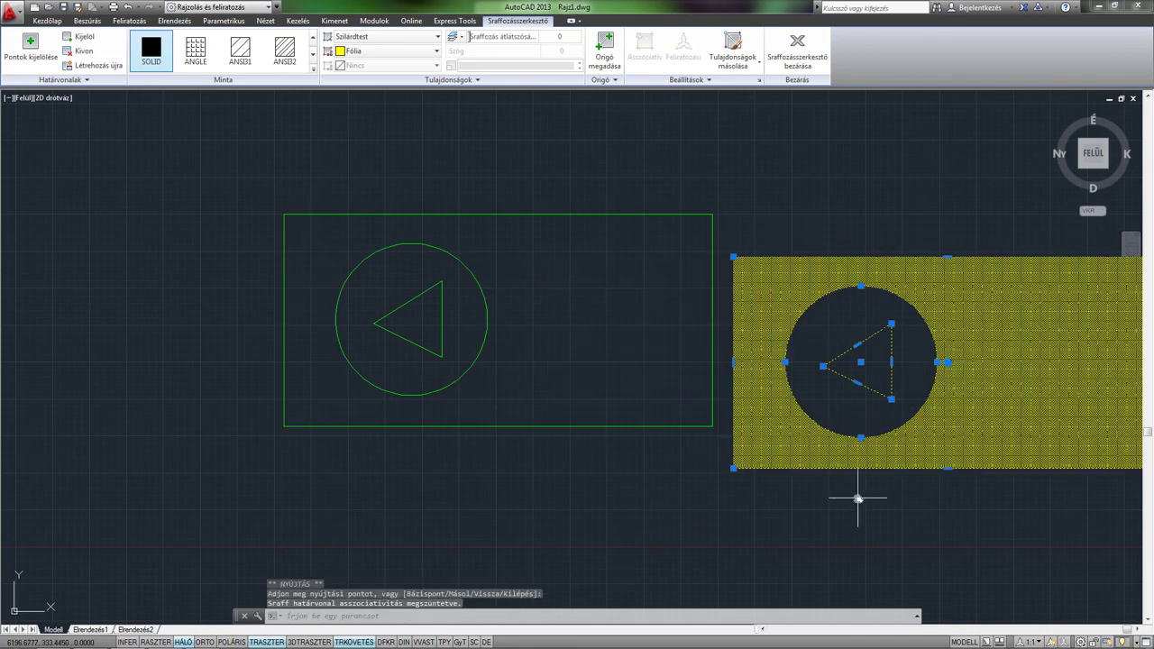
middle_click_drag(857, 496, 754, 465)
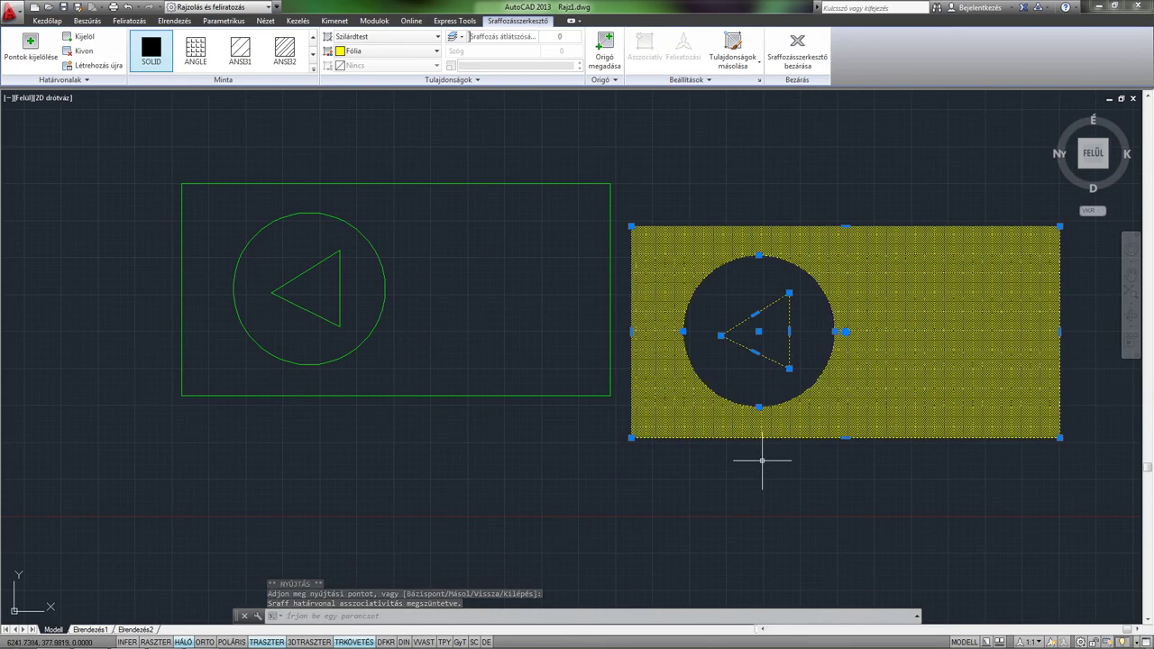
Skew the fill into a parallelogram with its edge grips, then delete it
left_click(844, 439)
left_click(838, 486)
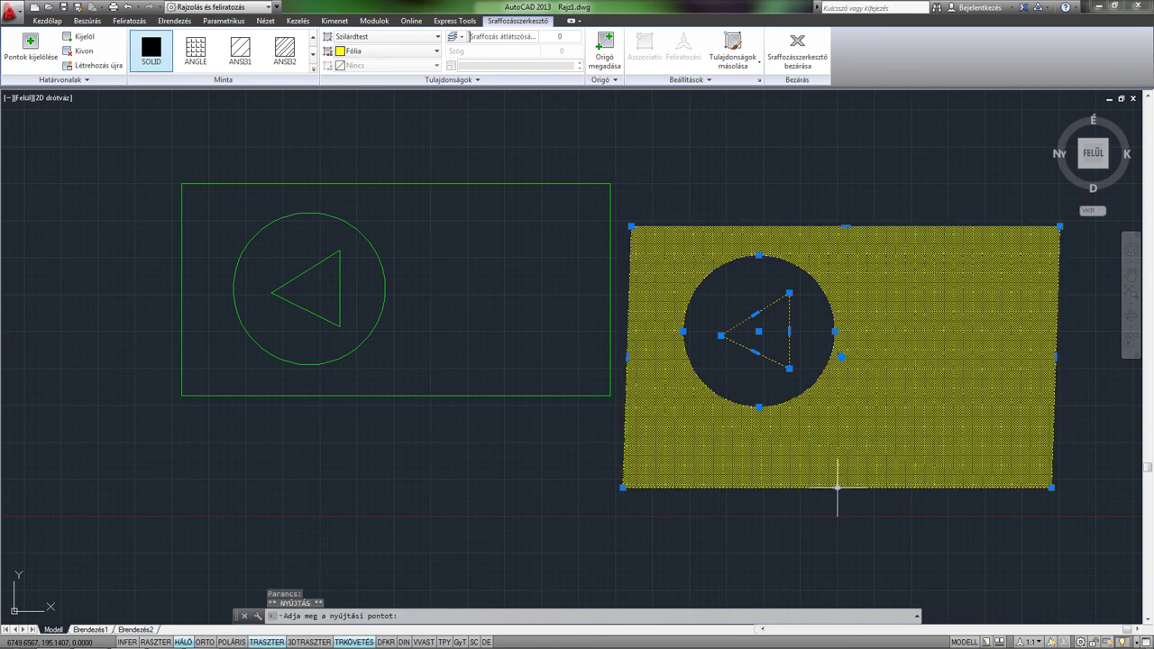
left_click(846, 226)
left_click(900, 181)
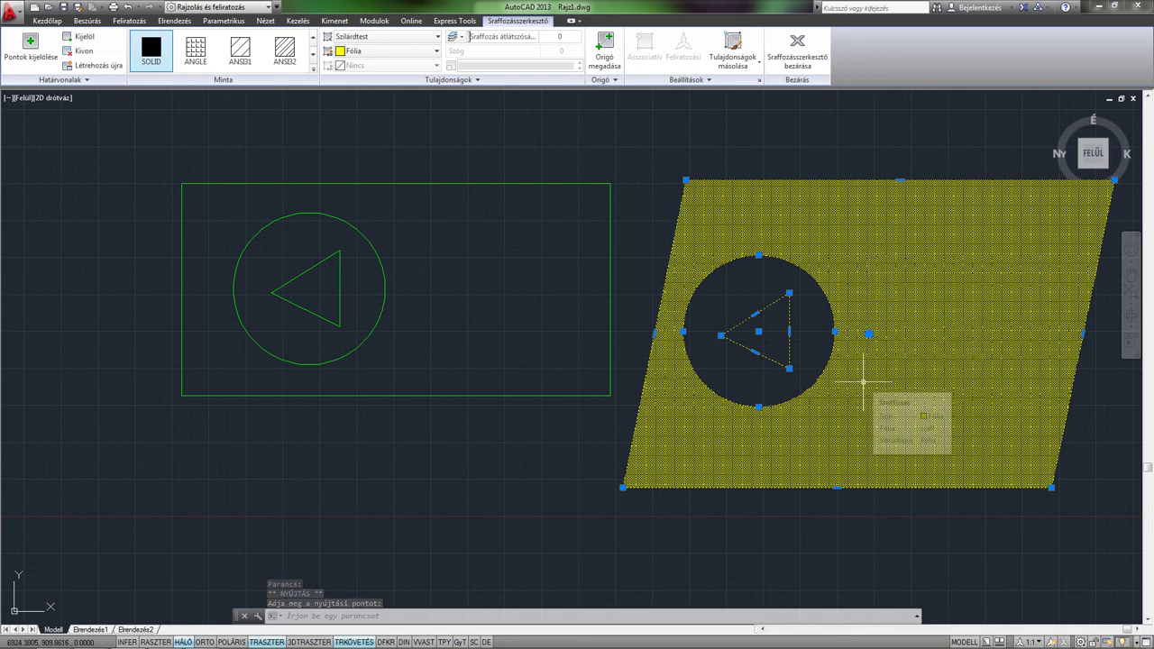
mouse_move(863, 382)
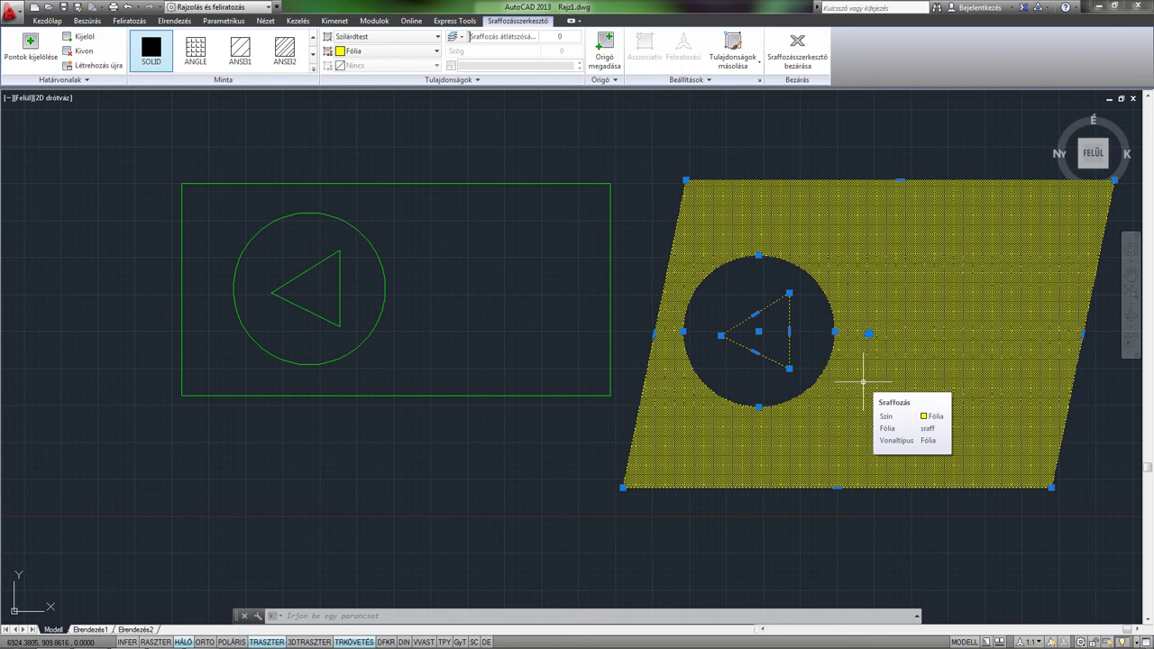
key("Delete")
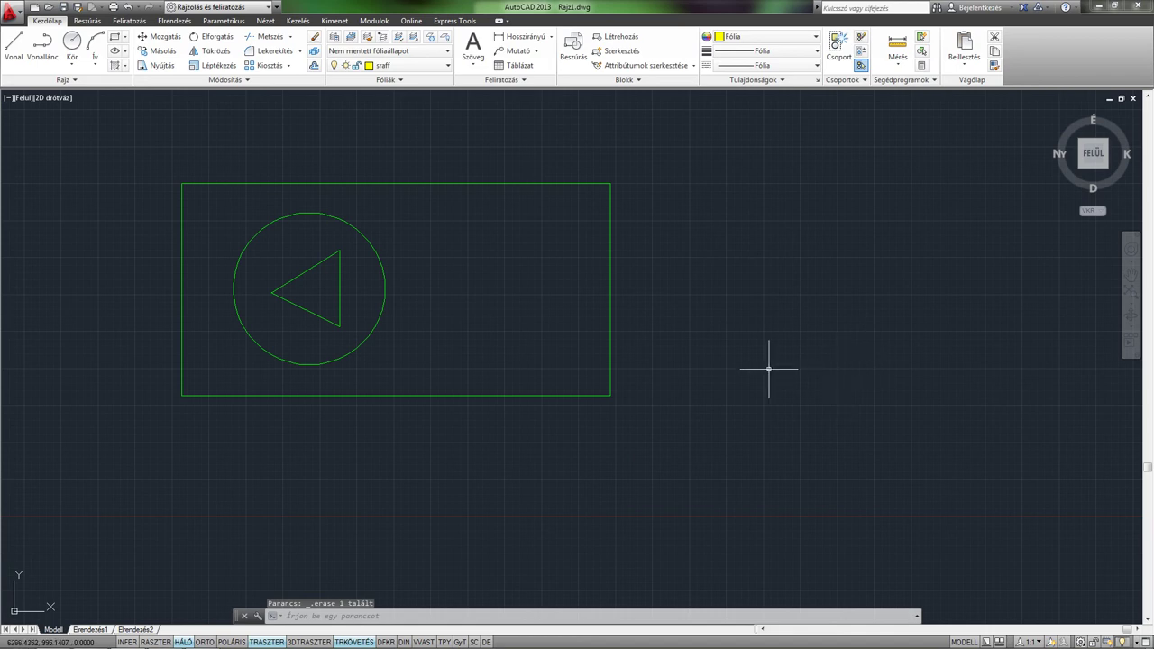
middle_click_drag(495, 324, 527, 344)
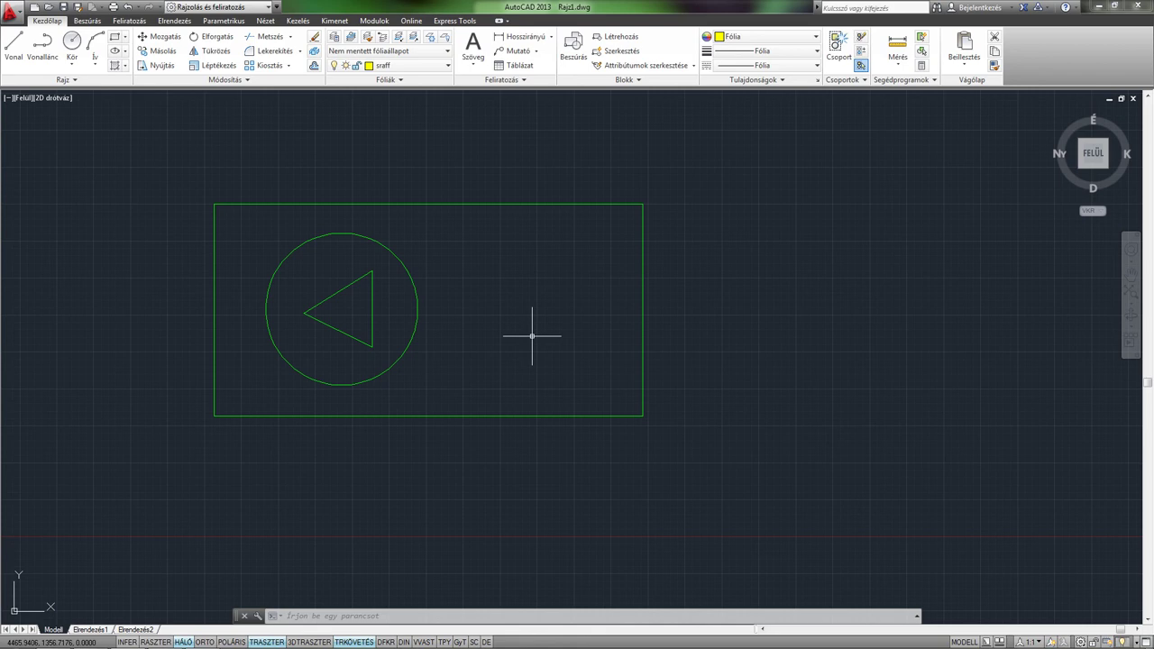
left_click(115, 67)
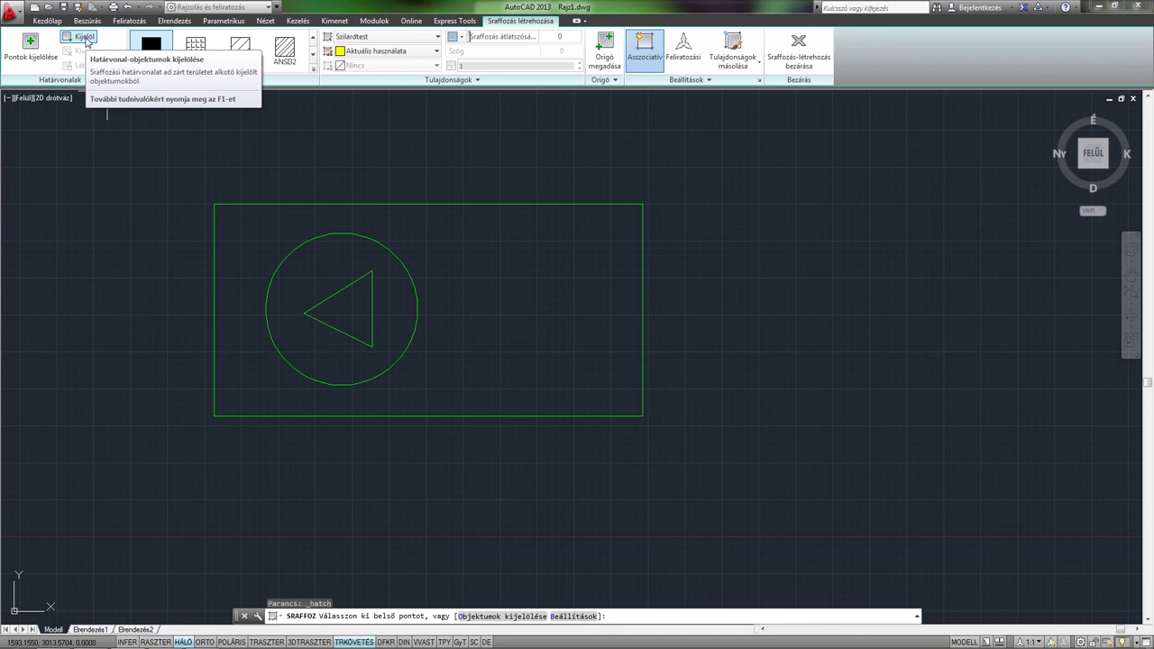
left_click(86, 42)
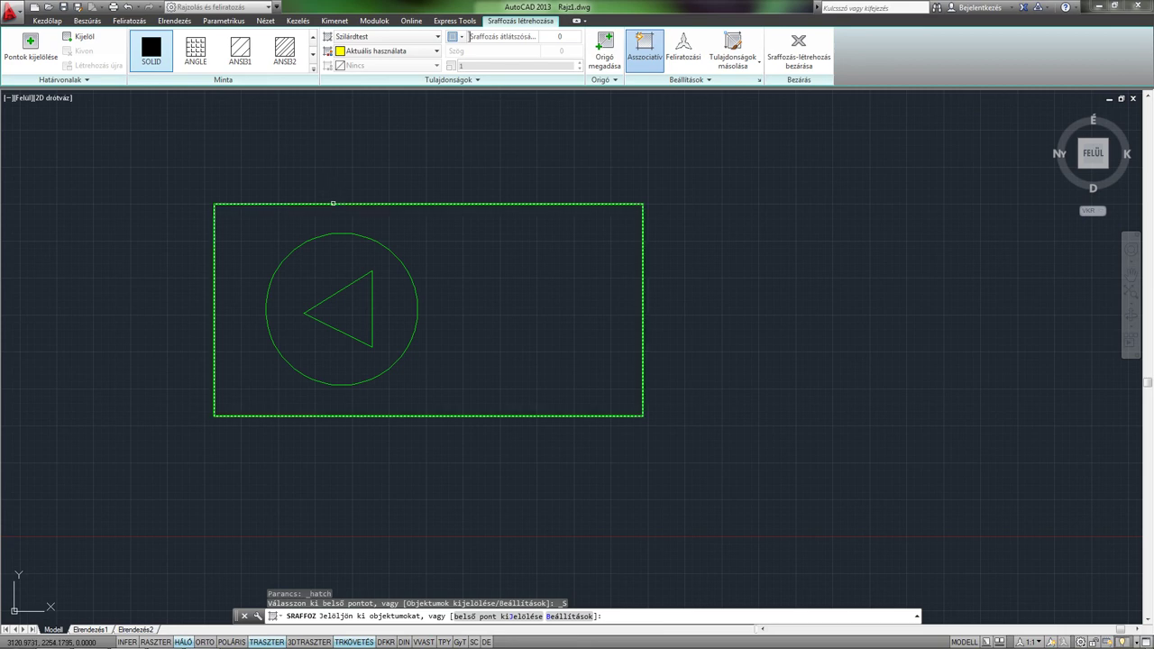
left_click(332, 203)
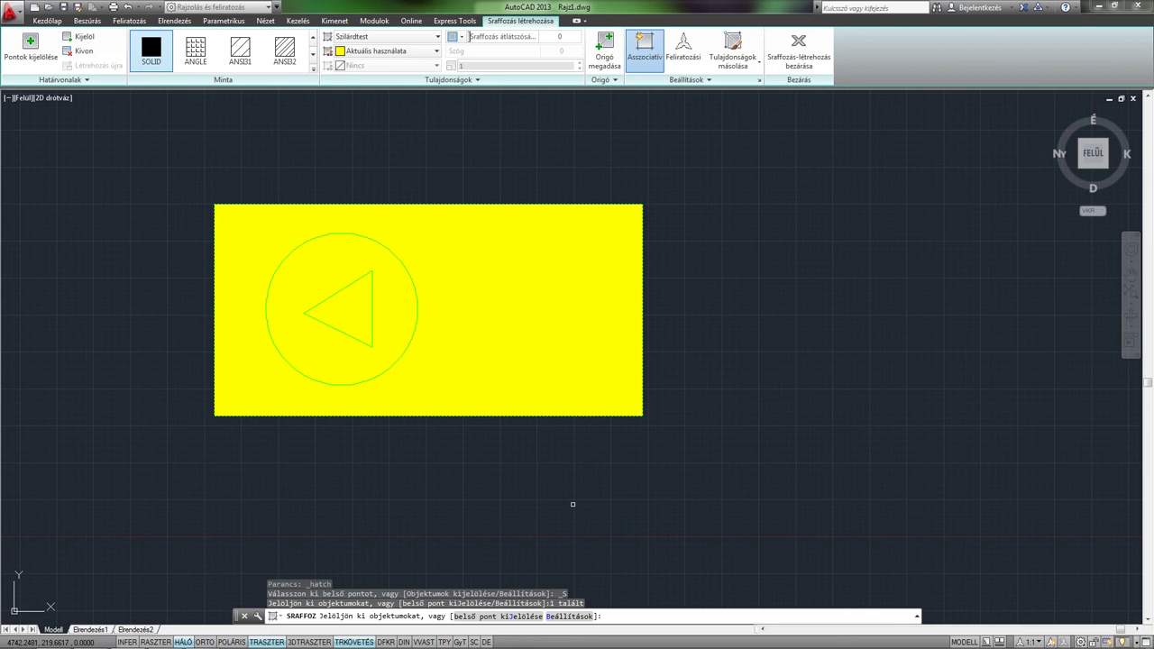
key("Return")
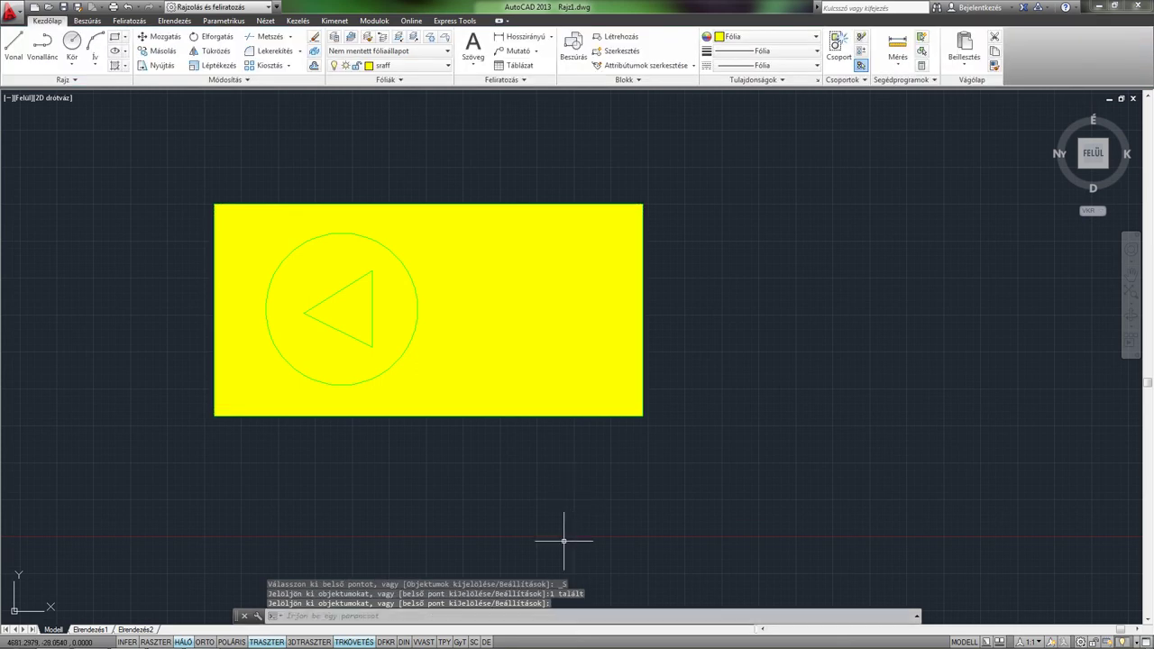
middle_click_drag(506, 447, 587, 456)
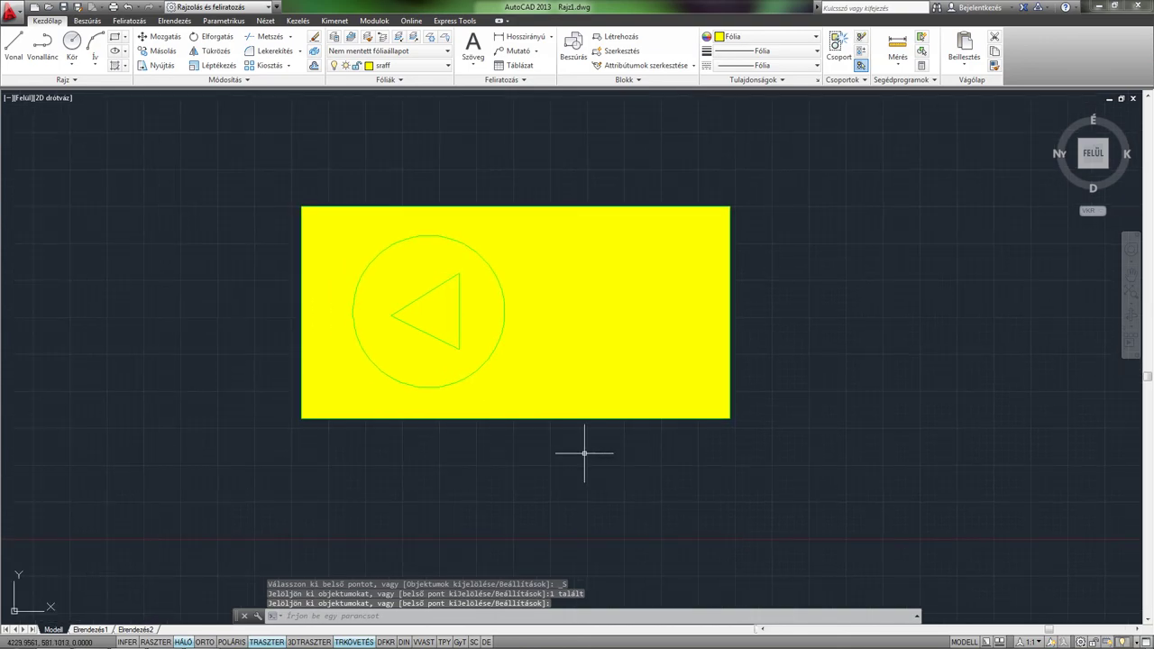
left_click(656, 382)
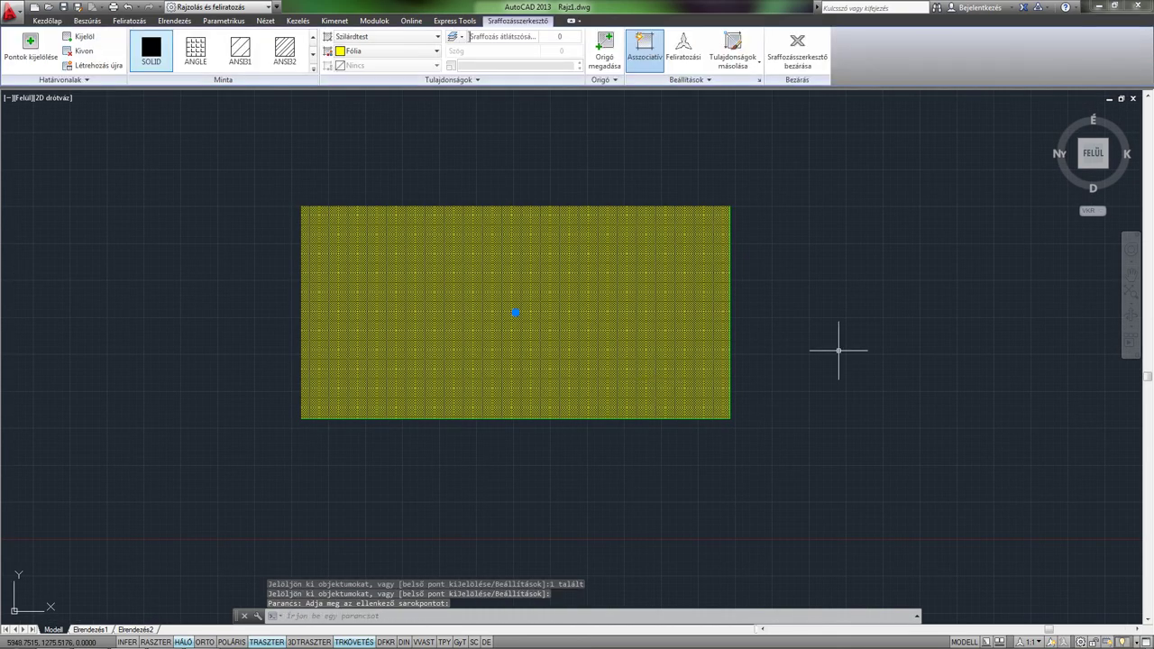
key("Delete")
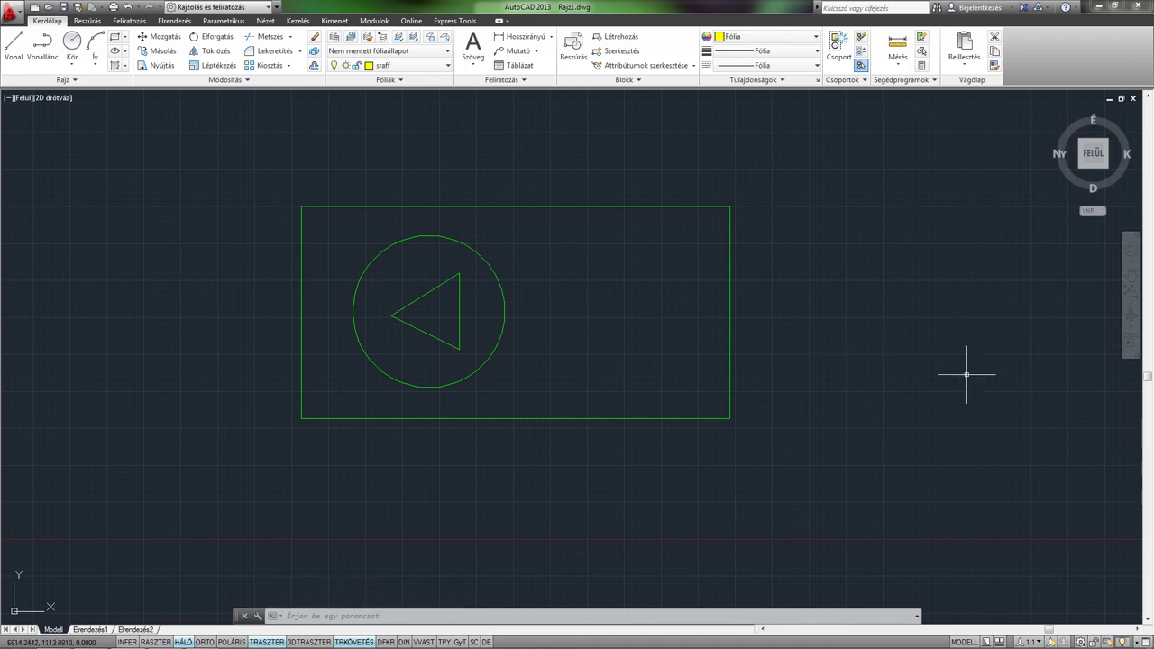
Hatch the region between the rectangle and circle with the ANSI31 pattern
left_click(115, 66)
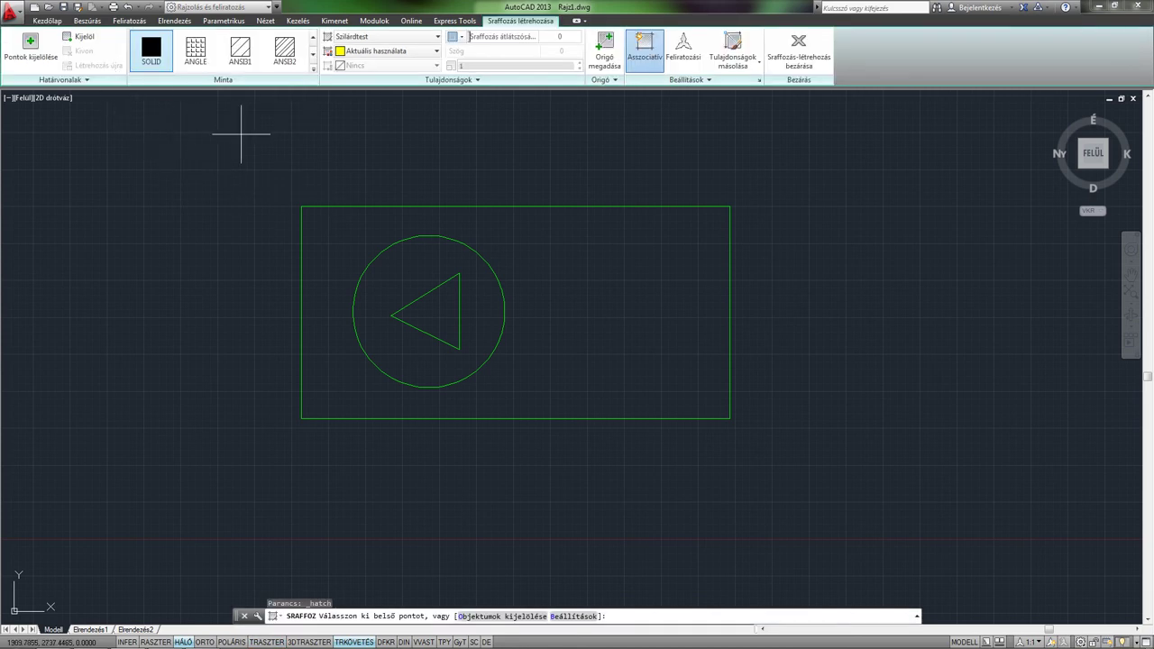
left_click(315, 70)
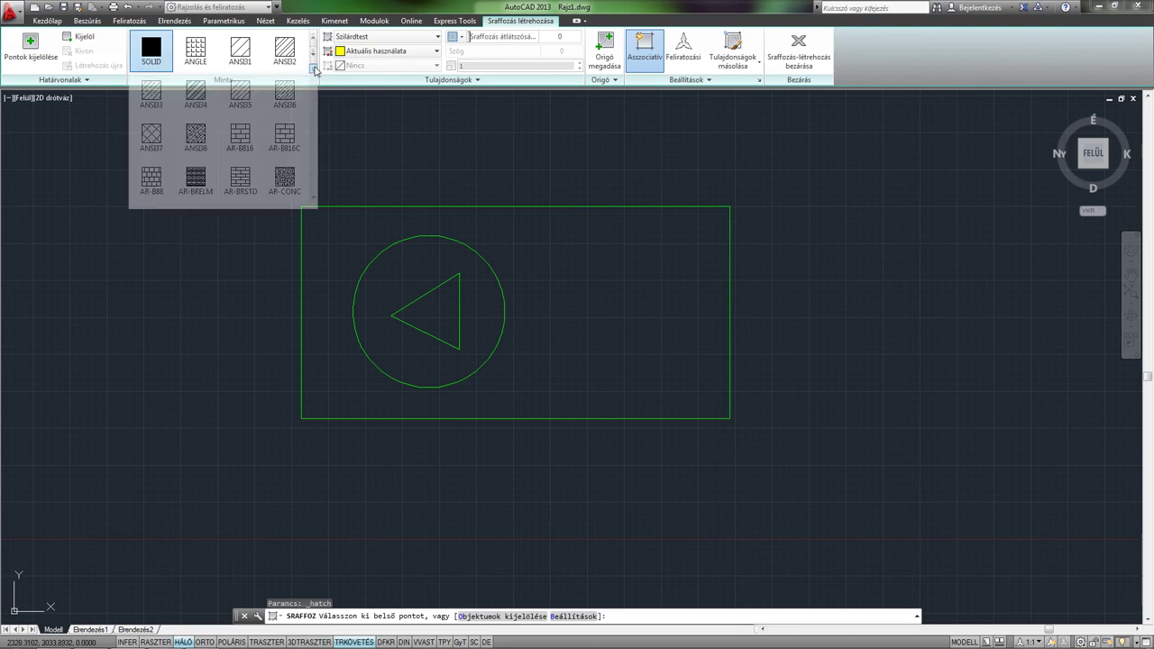
mouse_move(315, 45)
left_mouse_down()
mouse_move(318, 84)
mouse_move(314, 45)
left_mouse_up()
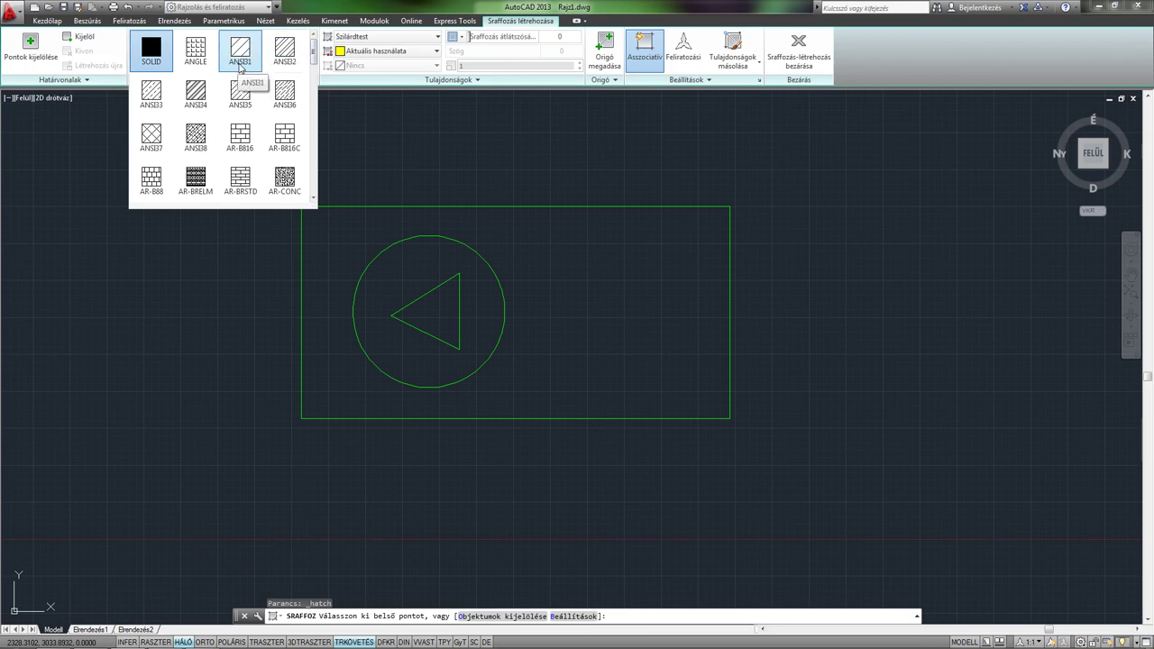
left_click(239, 64)
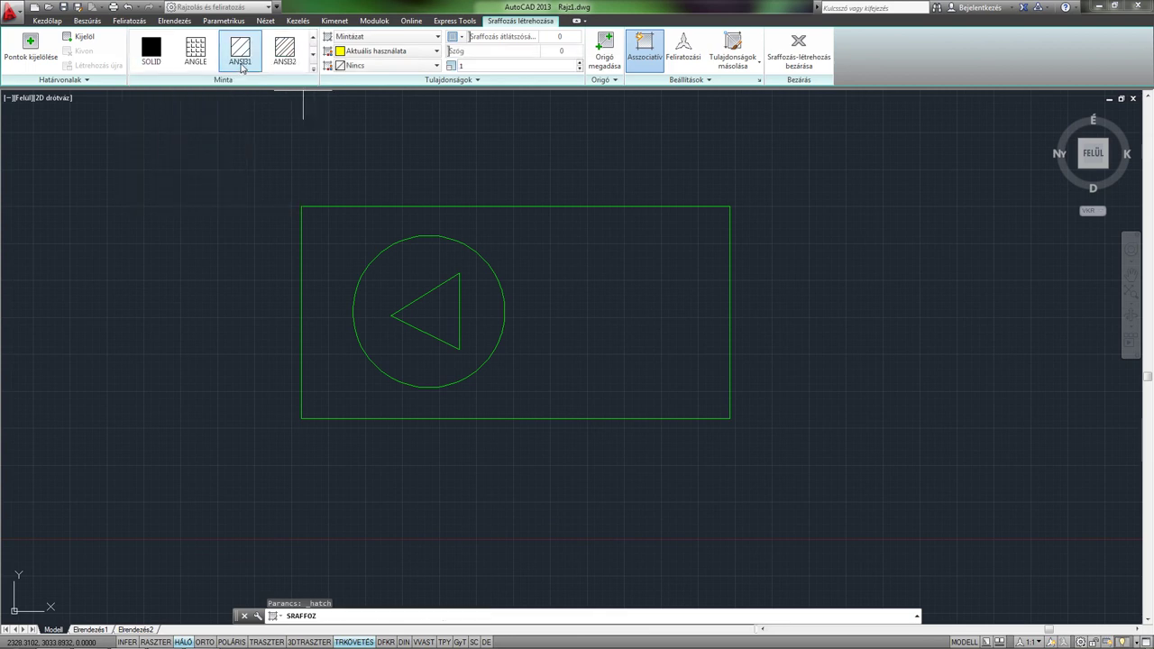
left_click(32, 52)
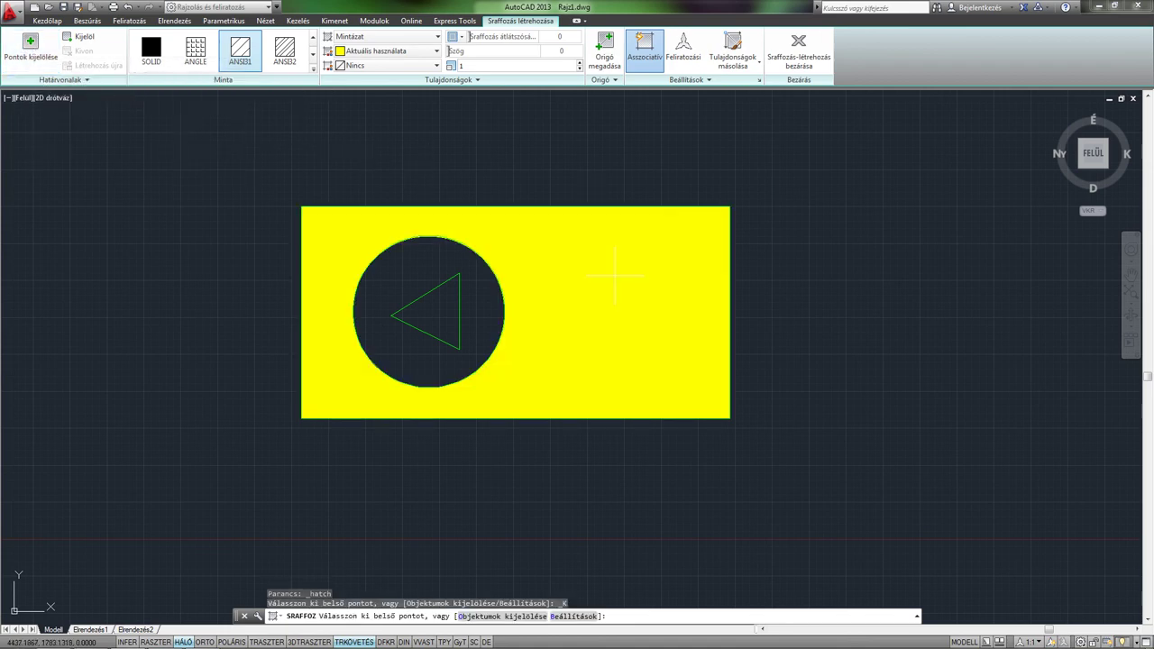
left_click(614, 275)
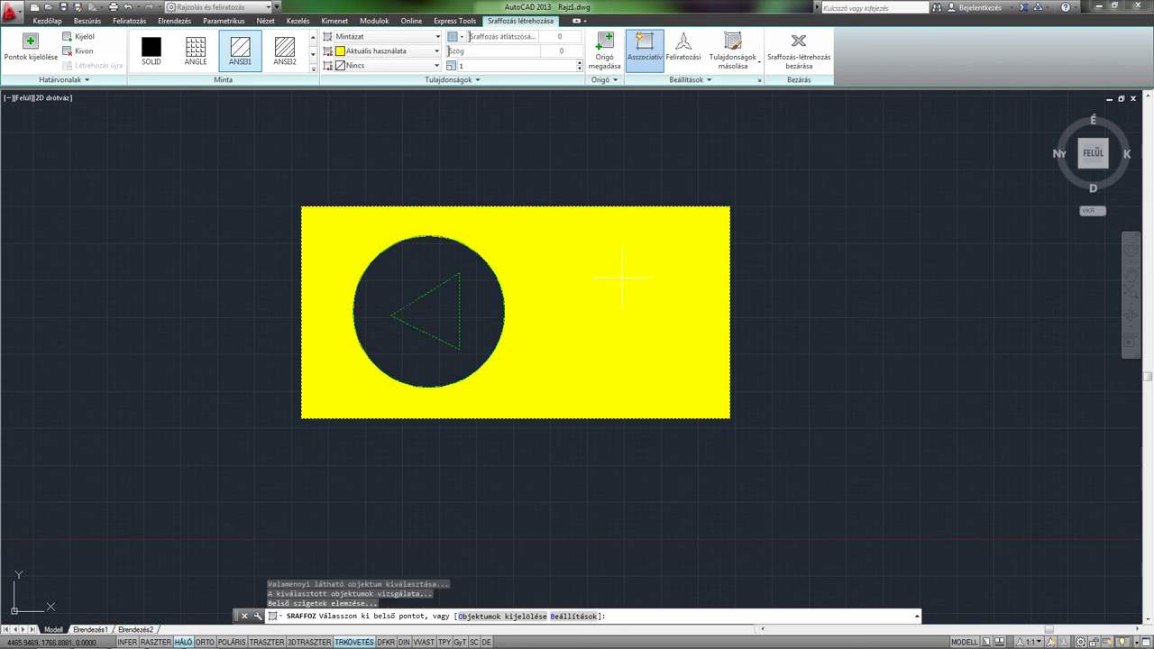
key("Return")
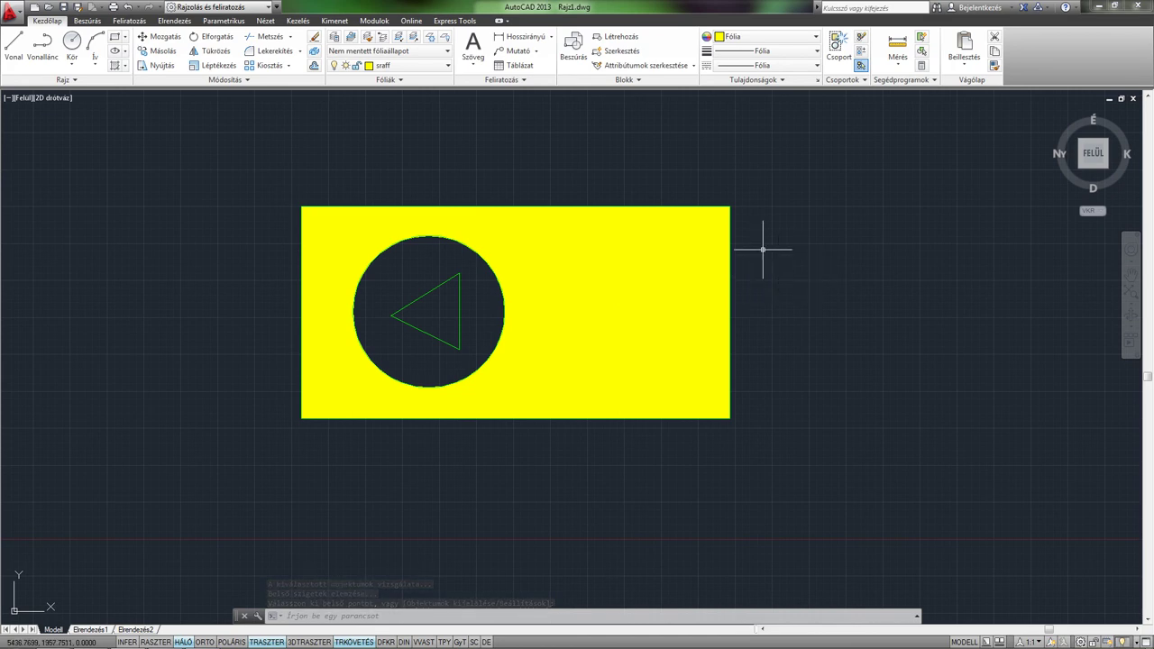
middle_click_drag(768, 247, 752, 289)
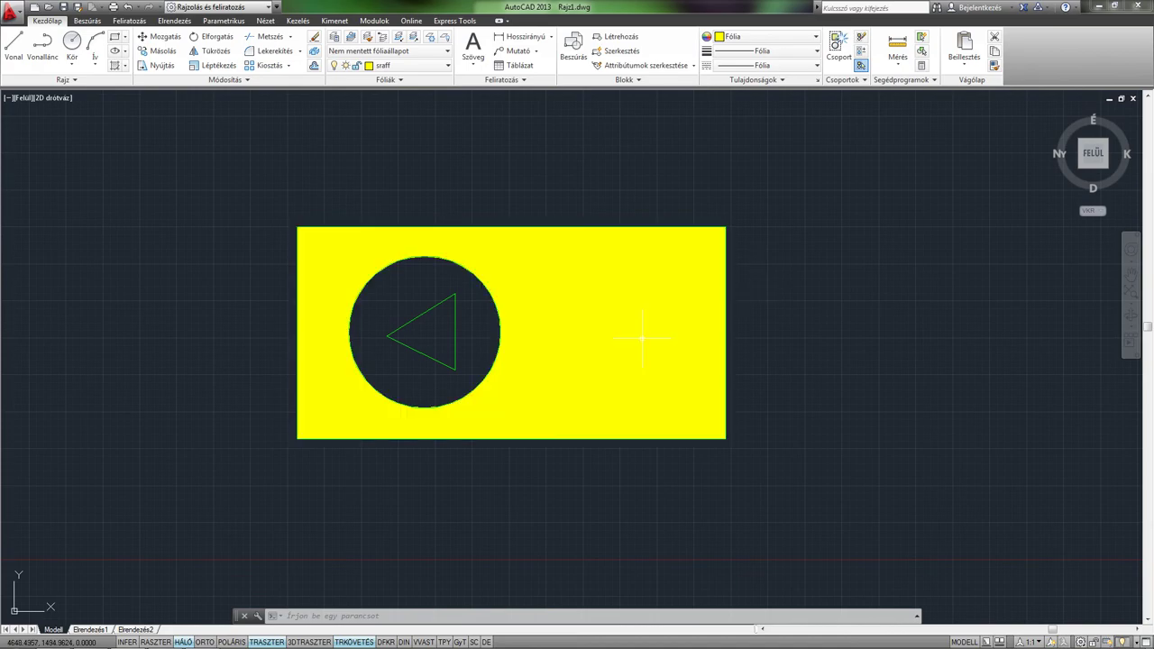
scroll(639, 340, "up", 4)
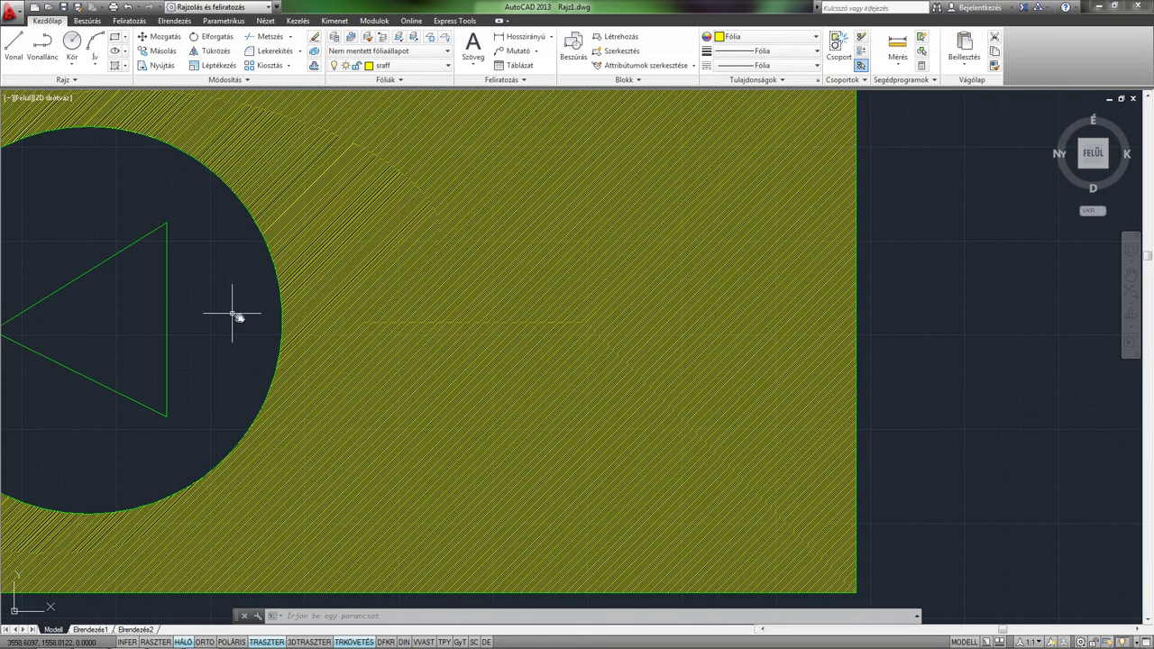
mouse_move(233, 315)
middle_mouse_down()
mouse_move(280, 312)
mouse_move(282, 348)
middle_mouse_up()
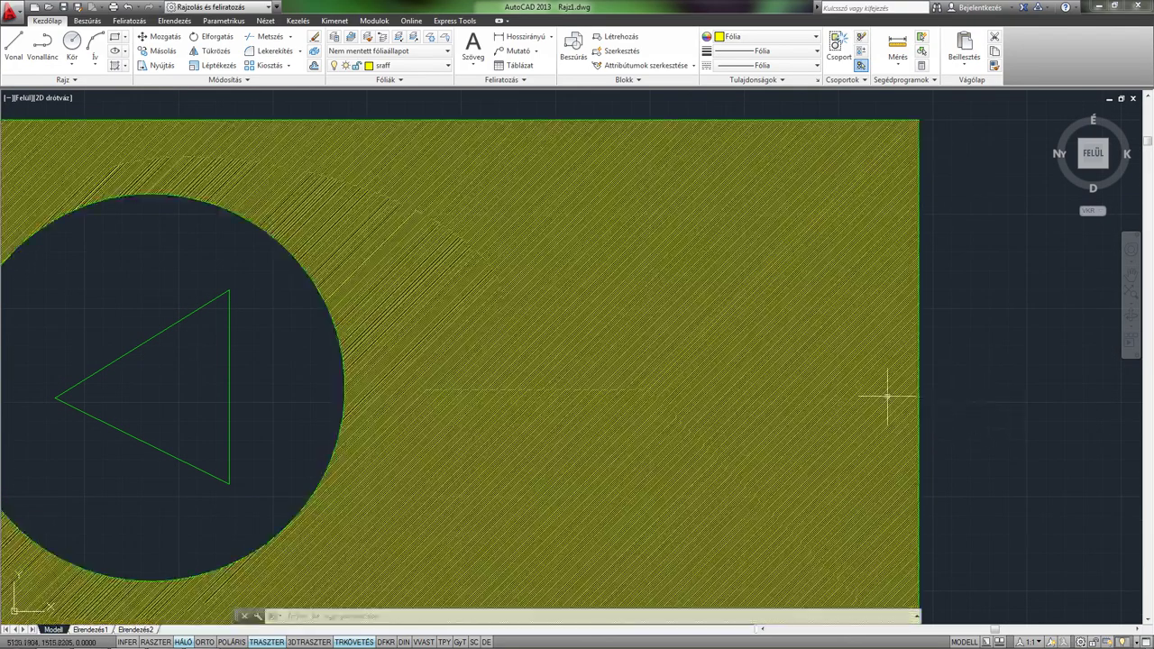
scroll(690, 402, "down", 6)
middle_click_drag(677, 413, 608, 342)
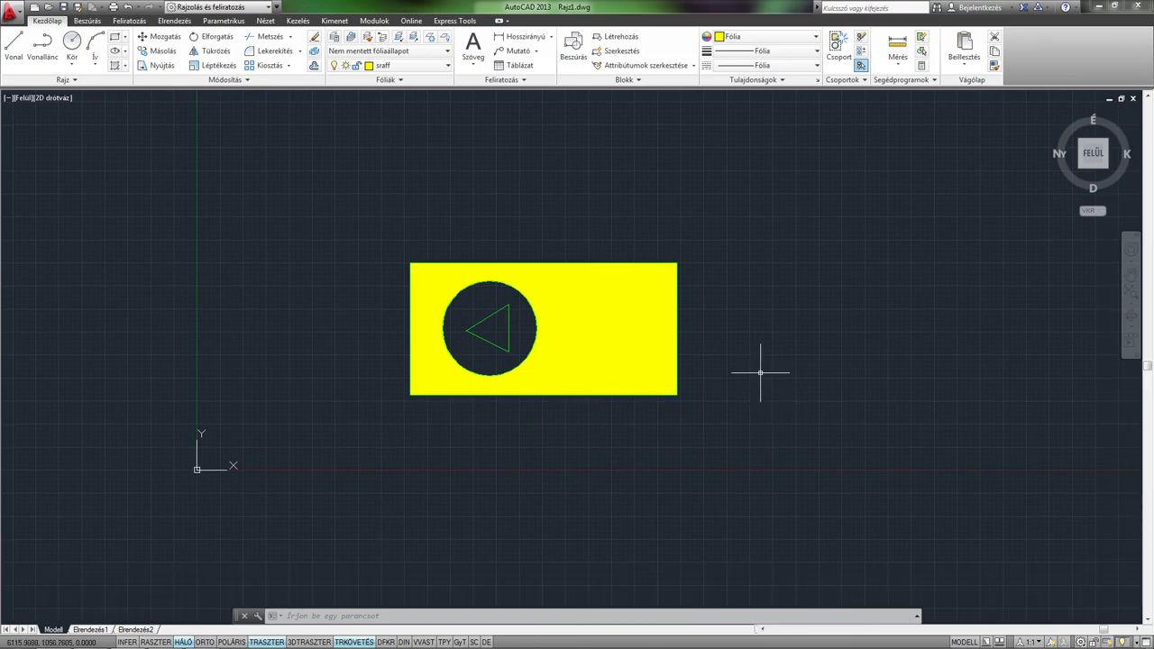
scroll(713, 352, "up", 4)
scroll(644, 361, "up", 2)
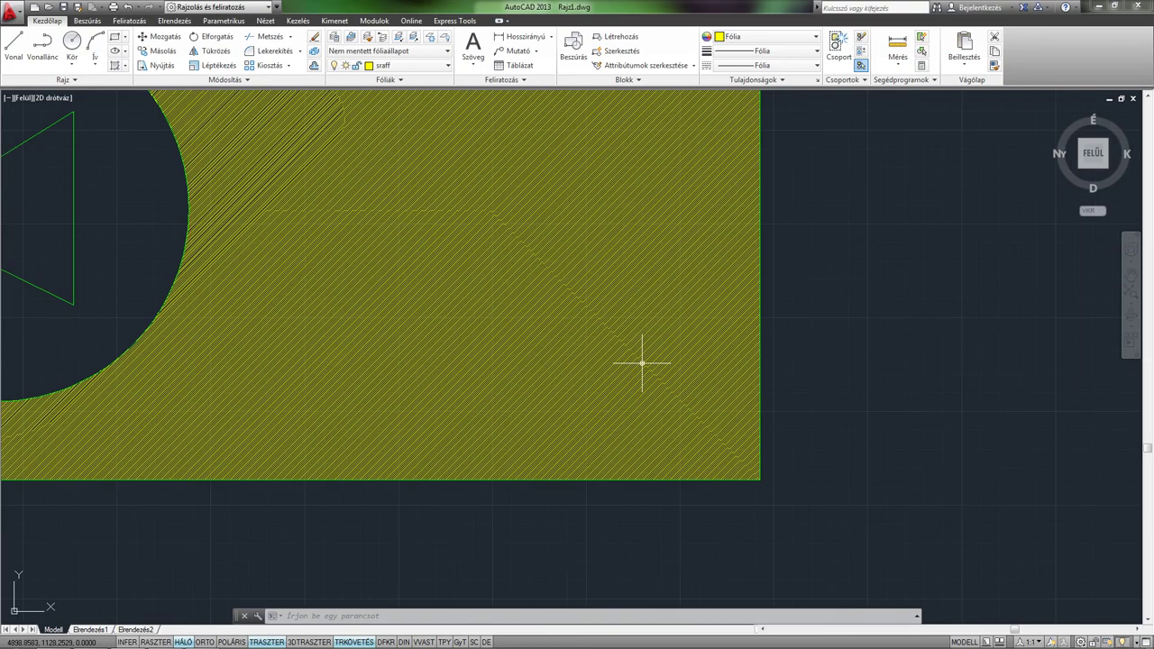
scroll(601, 353, "up", 3)
scroll(591, 353, "up", 1)
scroll(591, 353, "up", 3)
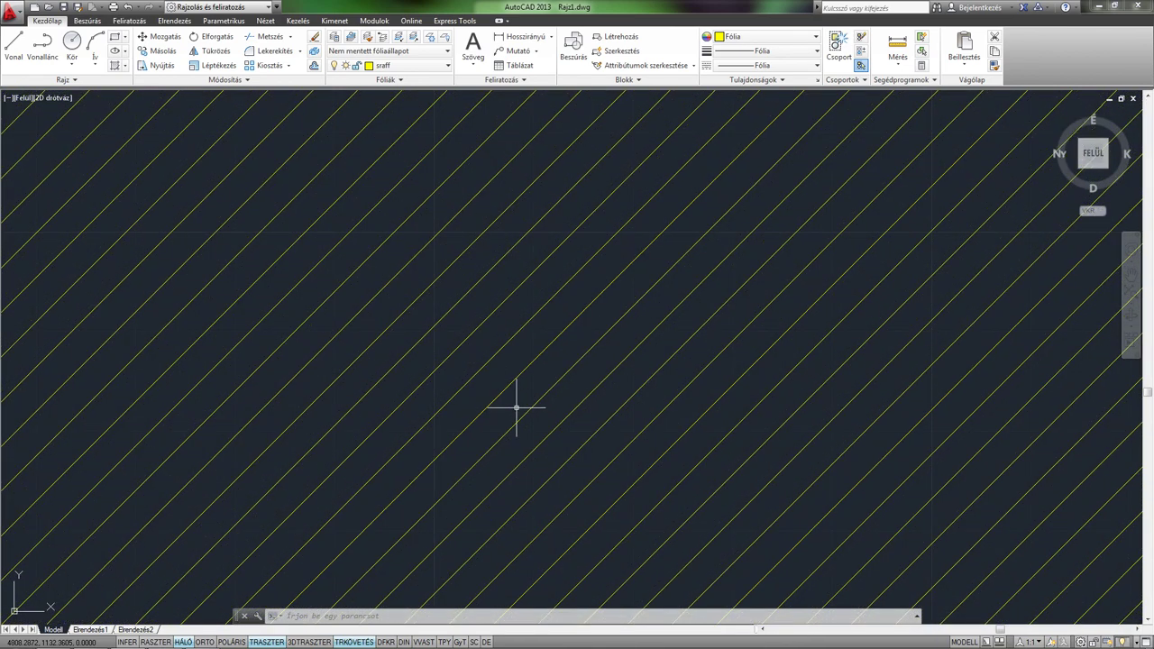
scroll(502, 355, "down", 2)
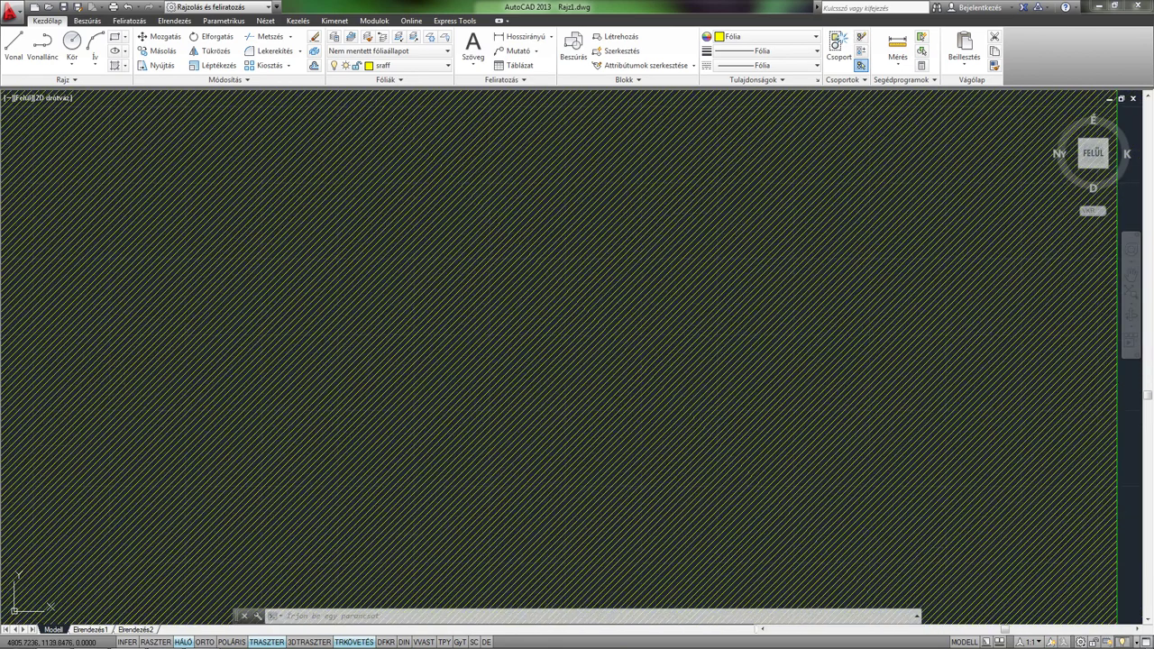
scroll(501, 348, "down", 2)
scroll(497, 342, "down", 2)
middle_click_drag(406, 322, 642, 394)
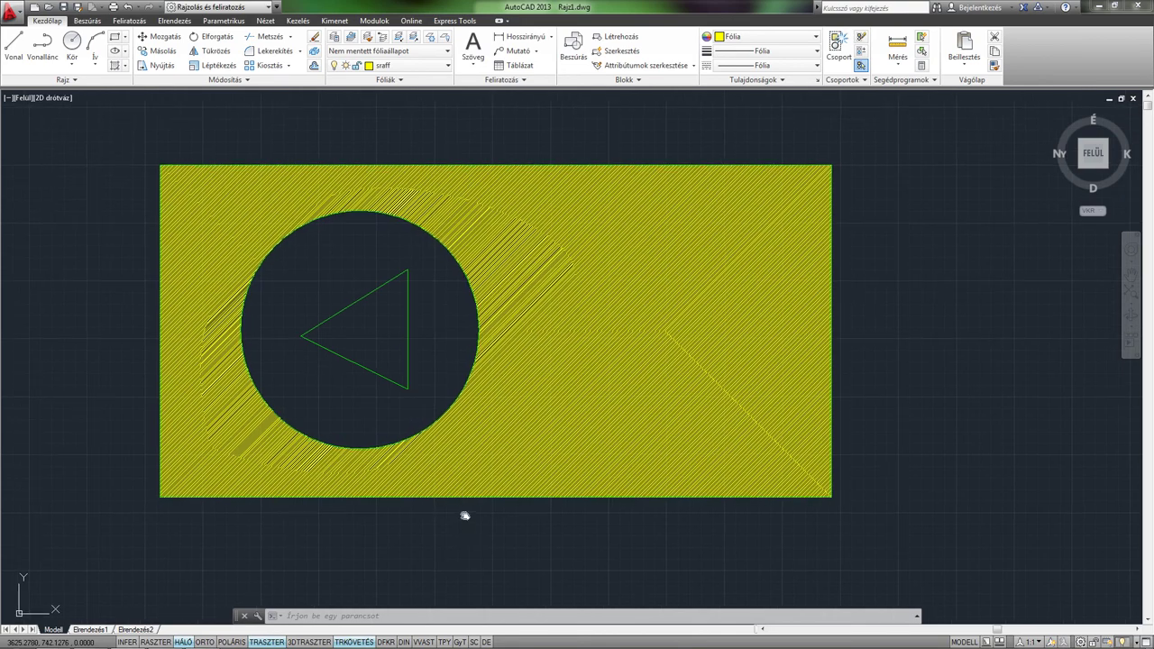
middle_click_drag(488, 515, 511, 511)
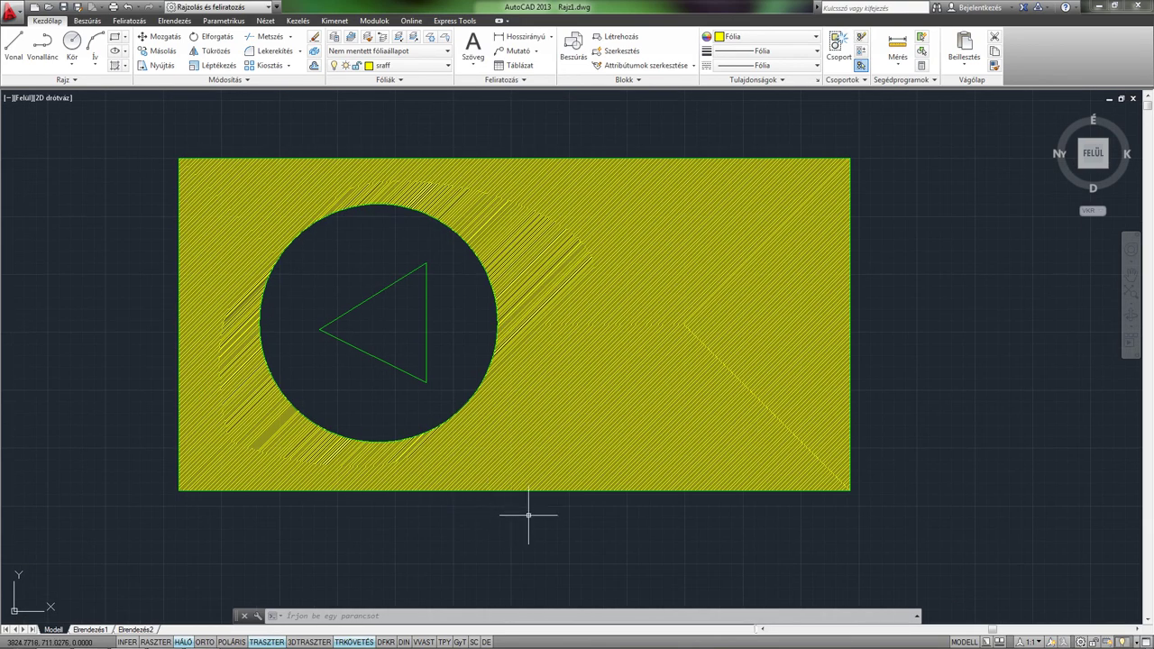
Raise the ANSI31 hatch scale in Quick Properties through 10 and 15 to 20
left_click(674, 390)
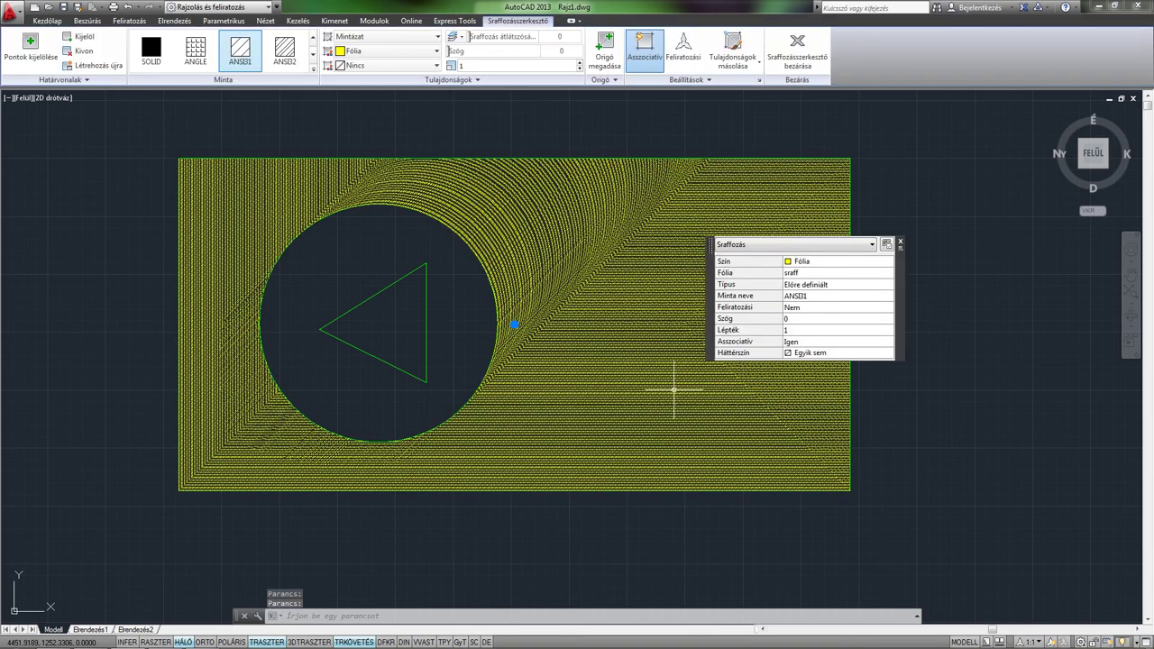
left_click_drag(710, 262, 877, 276)
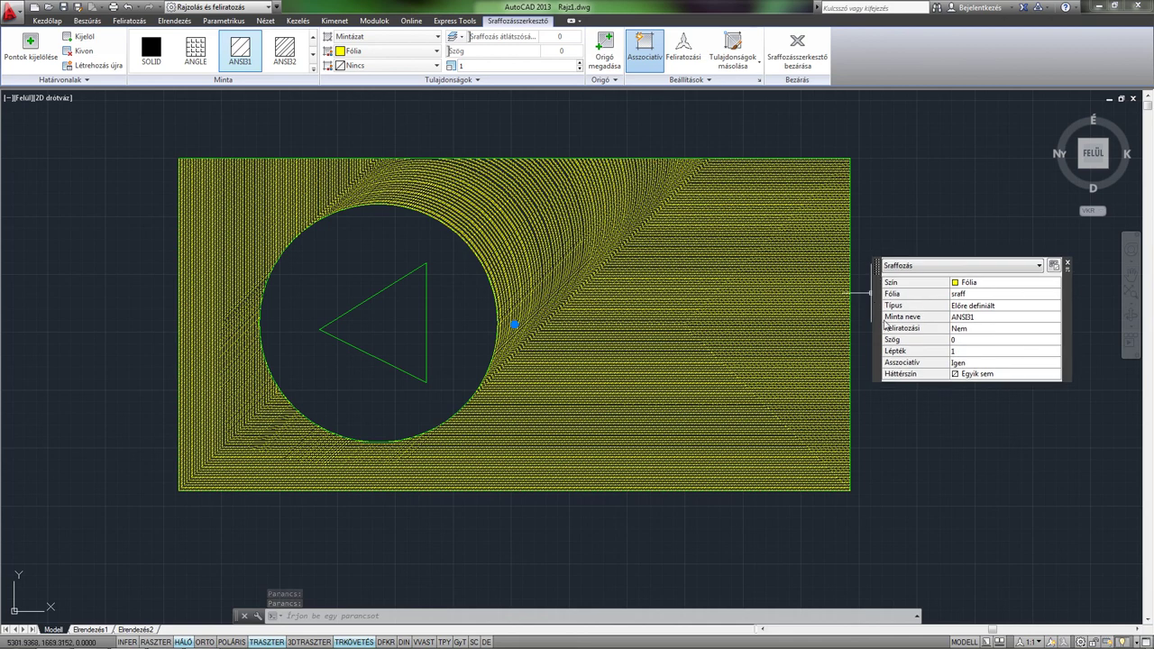
left_click(981, 353)
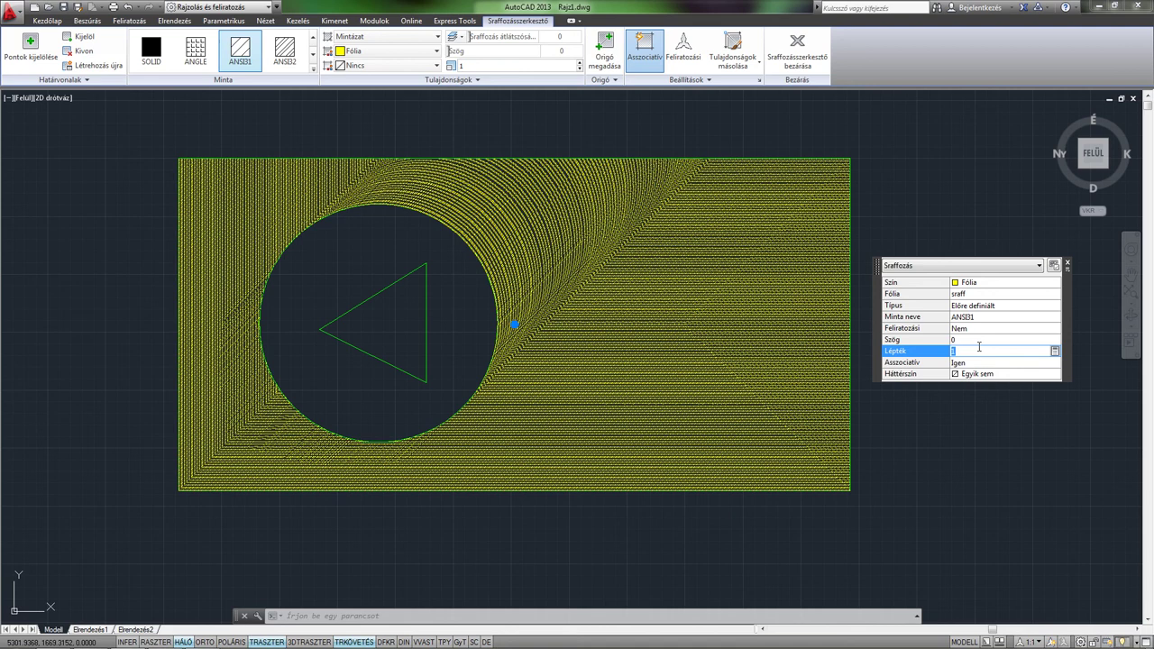
type("10")
key("Return")
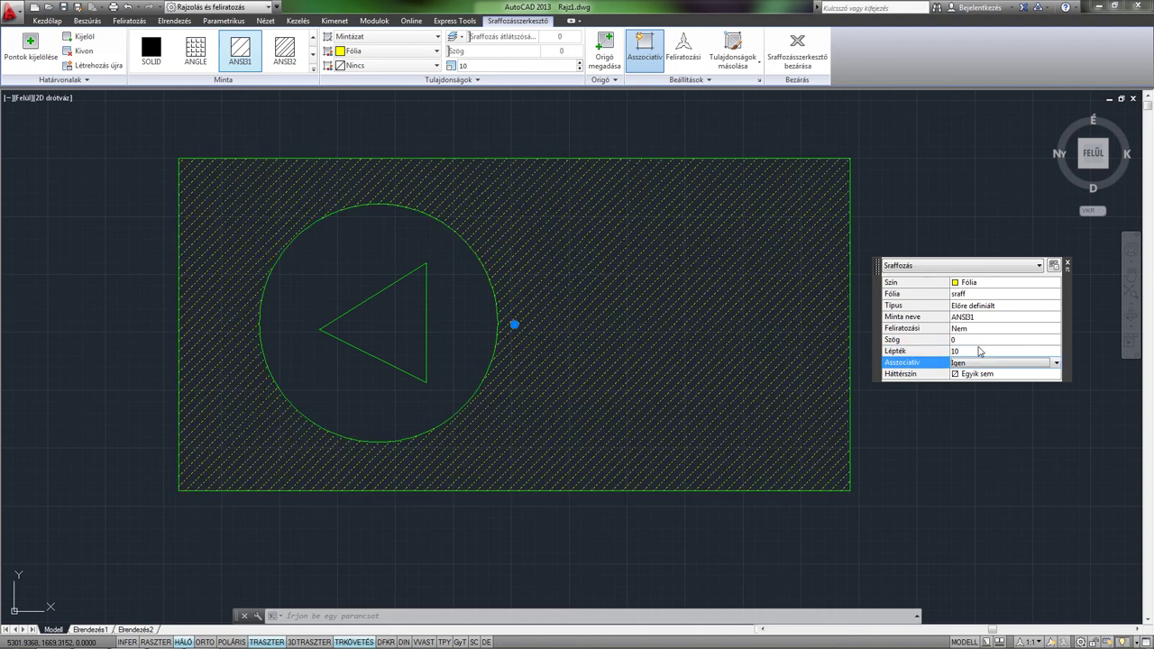
left_click(976, 351)
type("1")
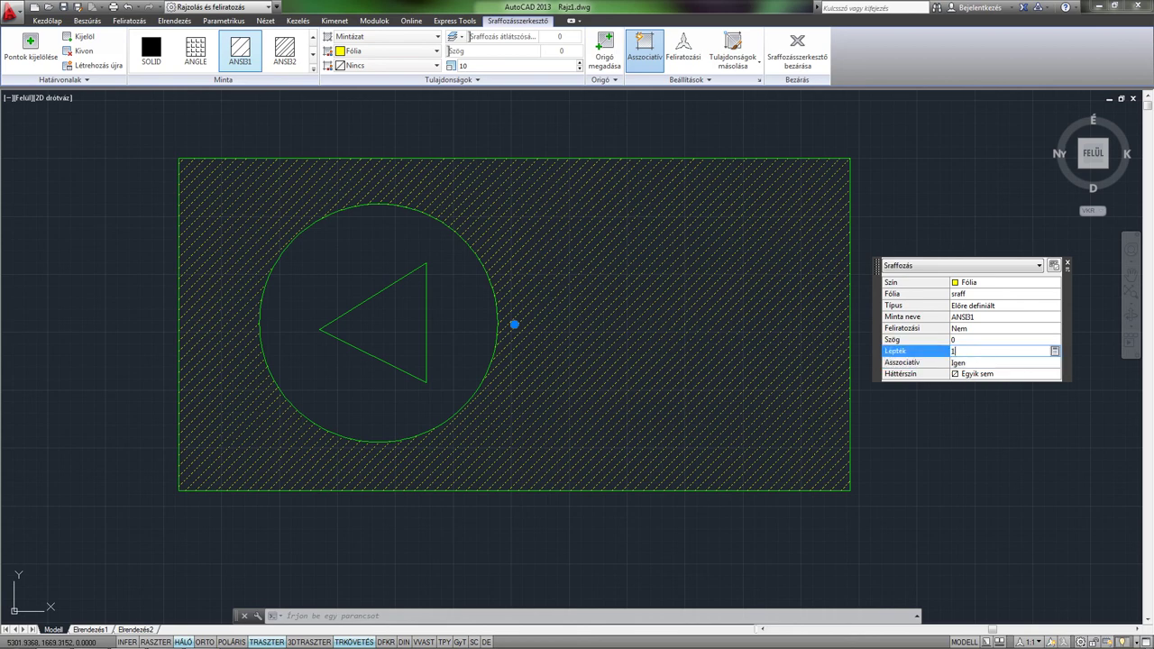
key("Return")
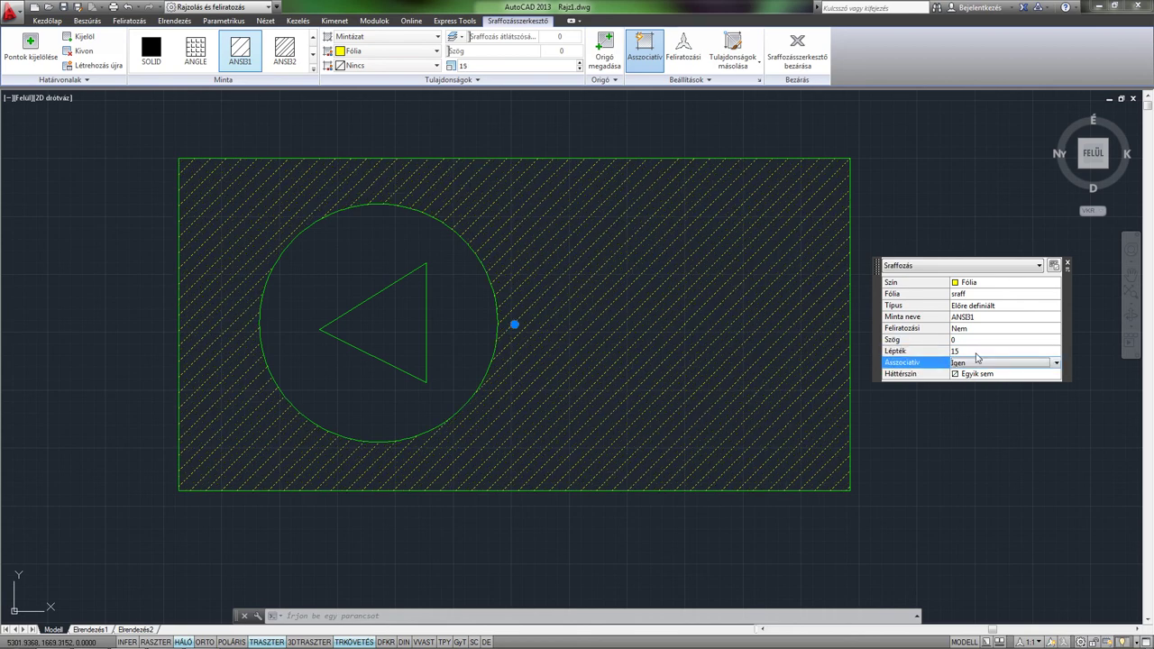
left_click(977, 351)
type("20")
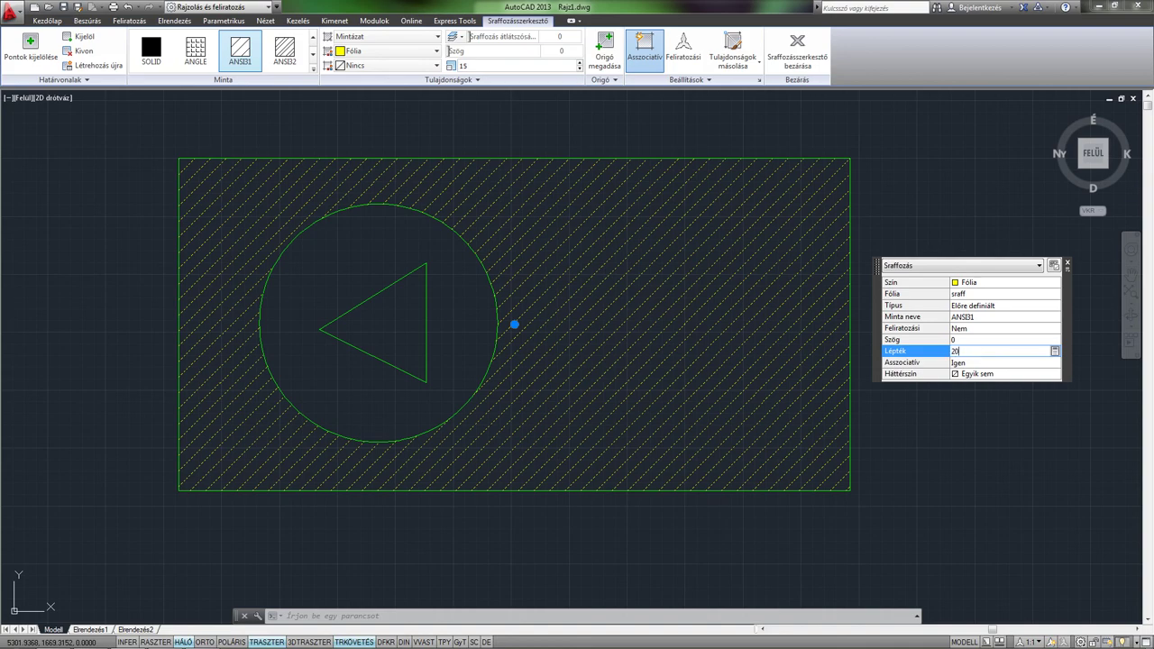
key("Return")
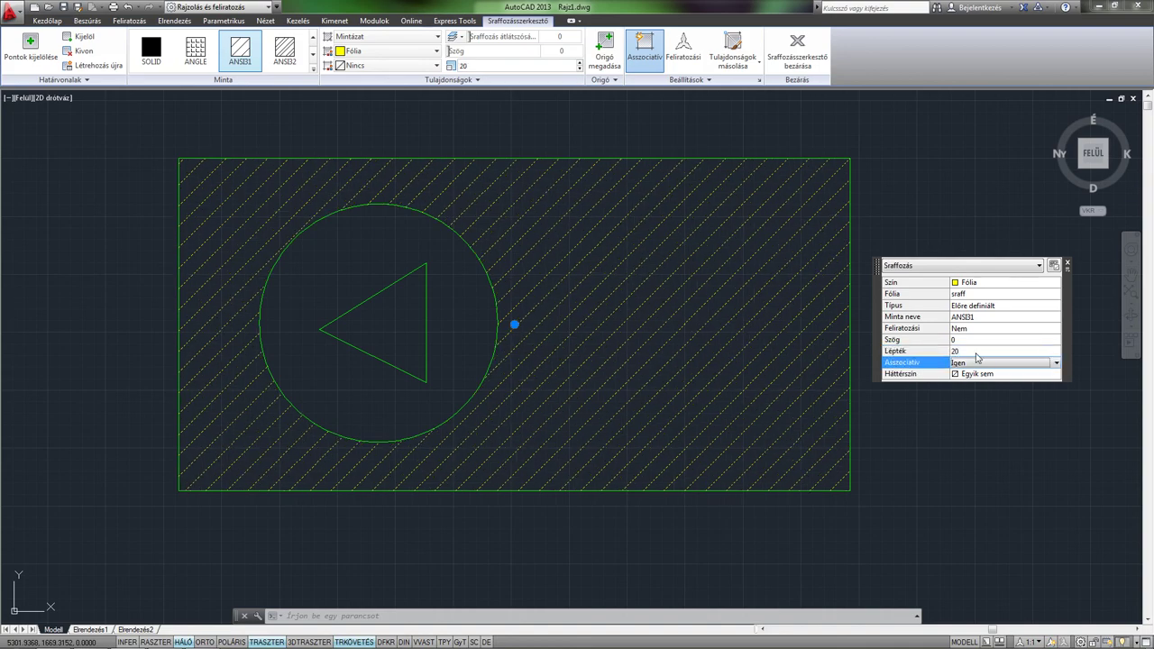
key("Escape")
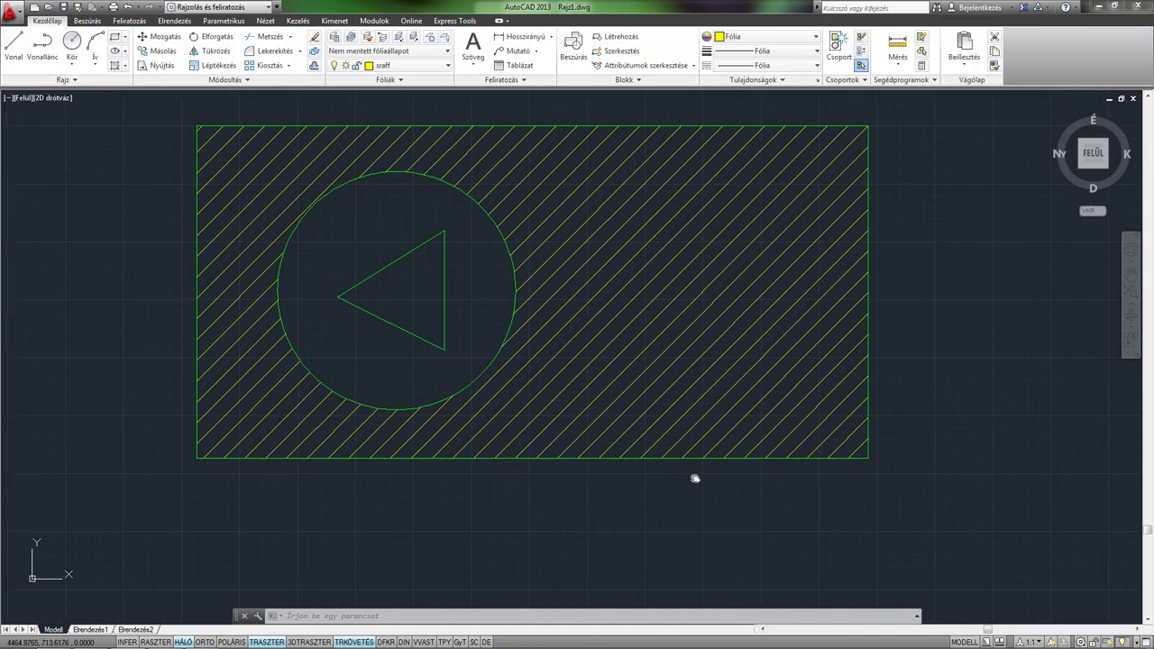
Change the hatch angle in Quick Properties to 45, then to 90, and inspect the result
scroll(640, 473, "down", 2)
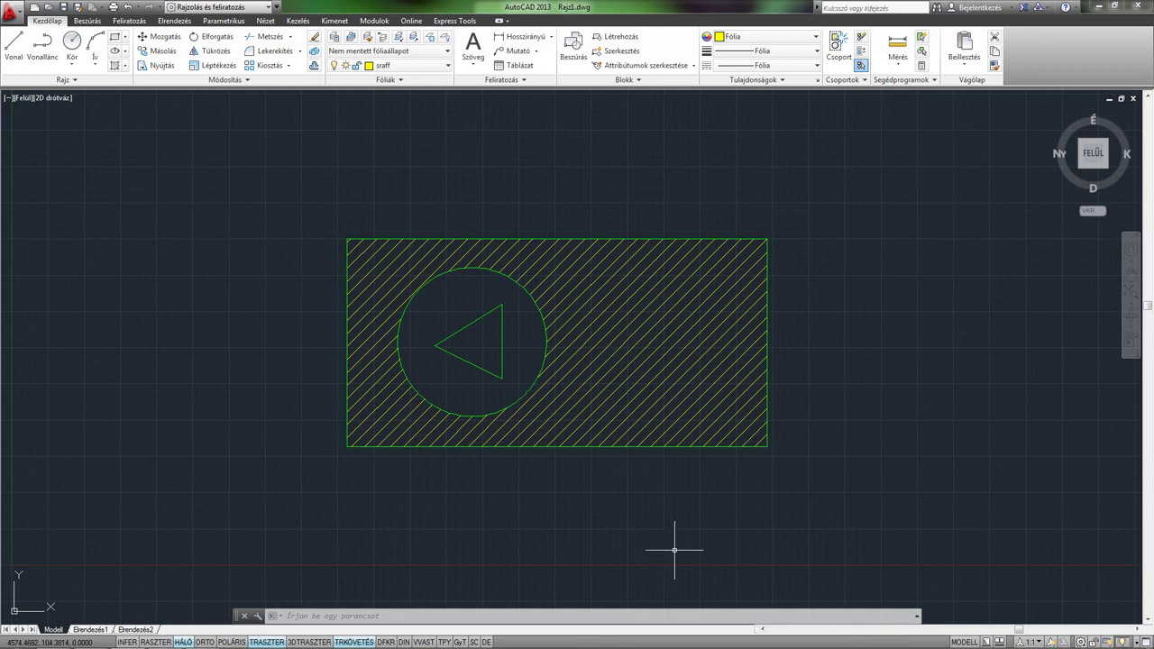
left_click(662, 388)
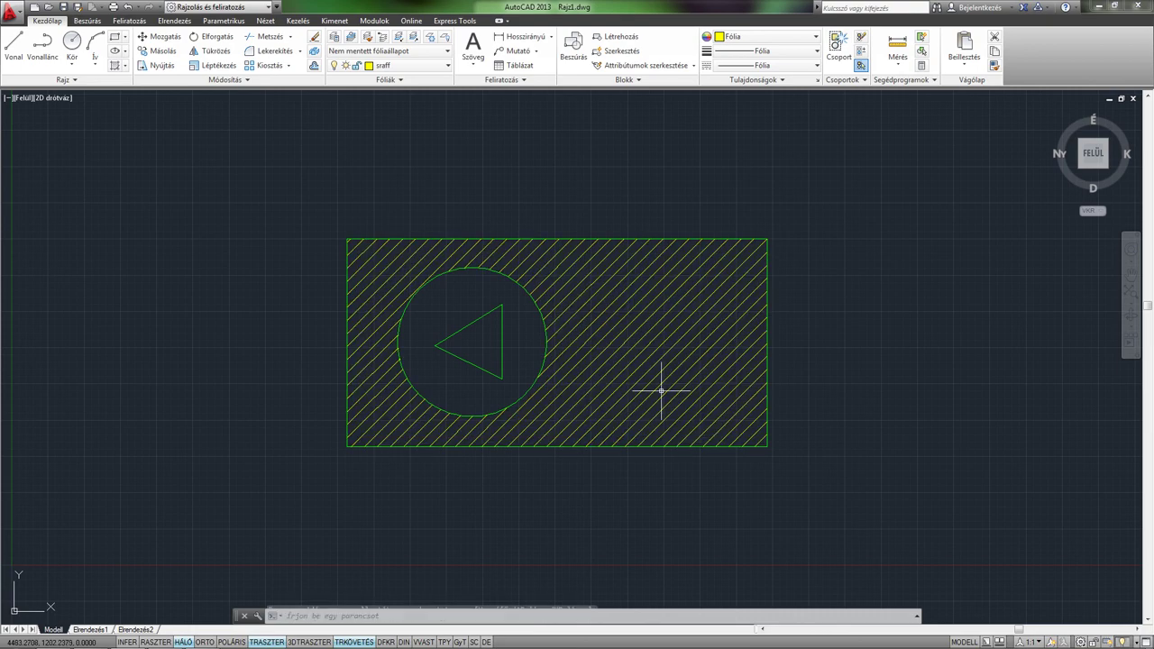
left_click(662, 385)
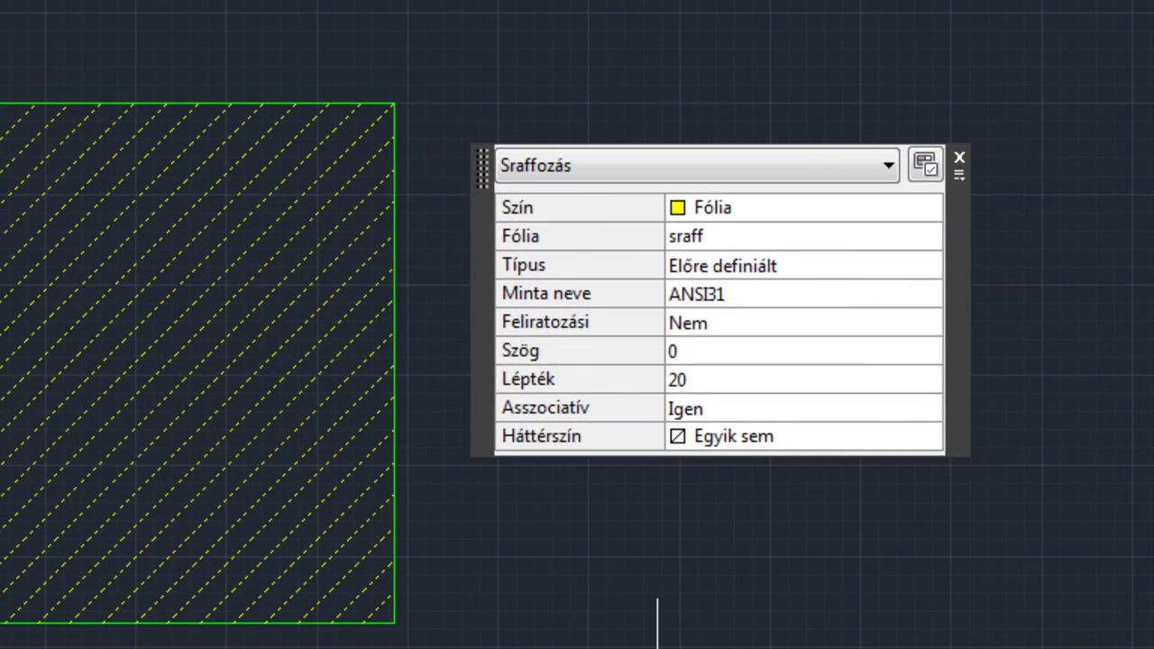
left_click(712, 350)
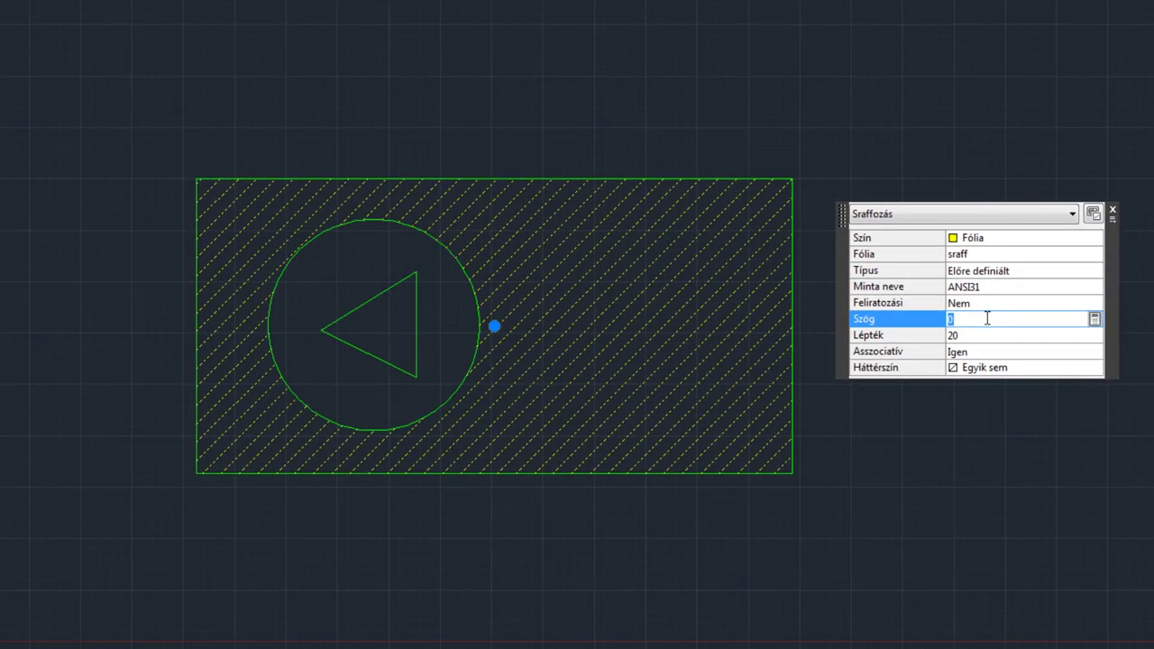
type("45")
key("Tab")
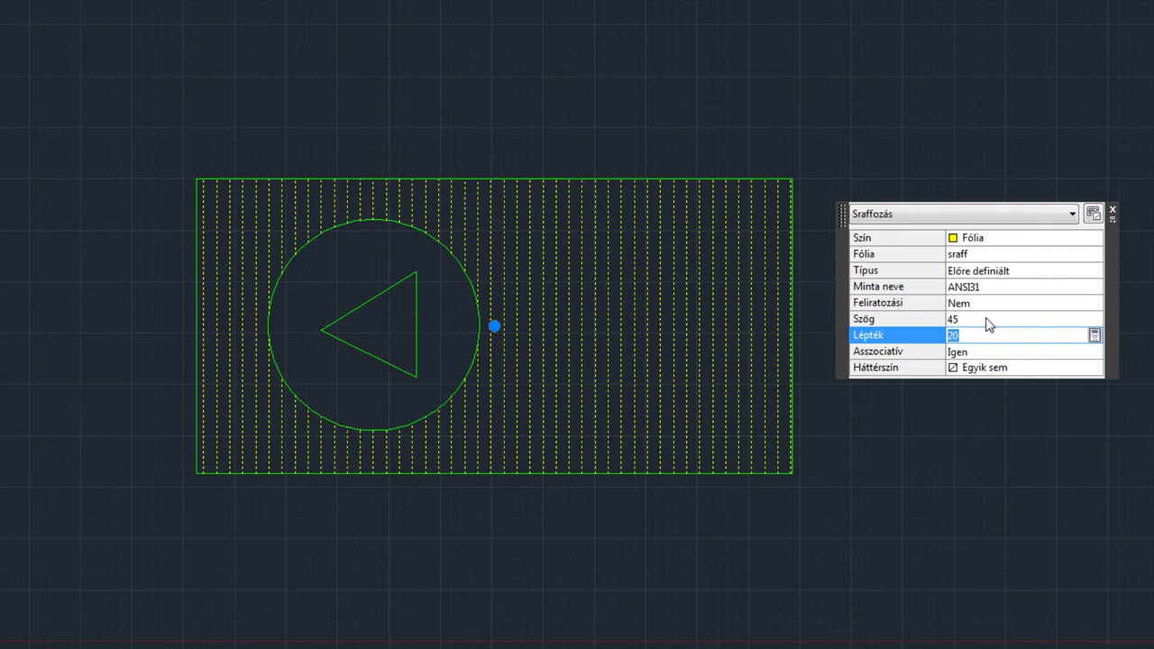
left_click(986, 320)
type("90")
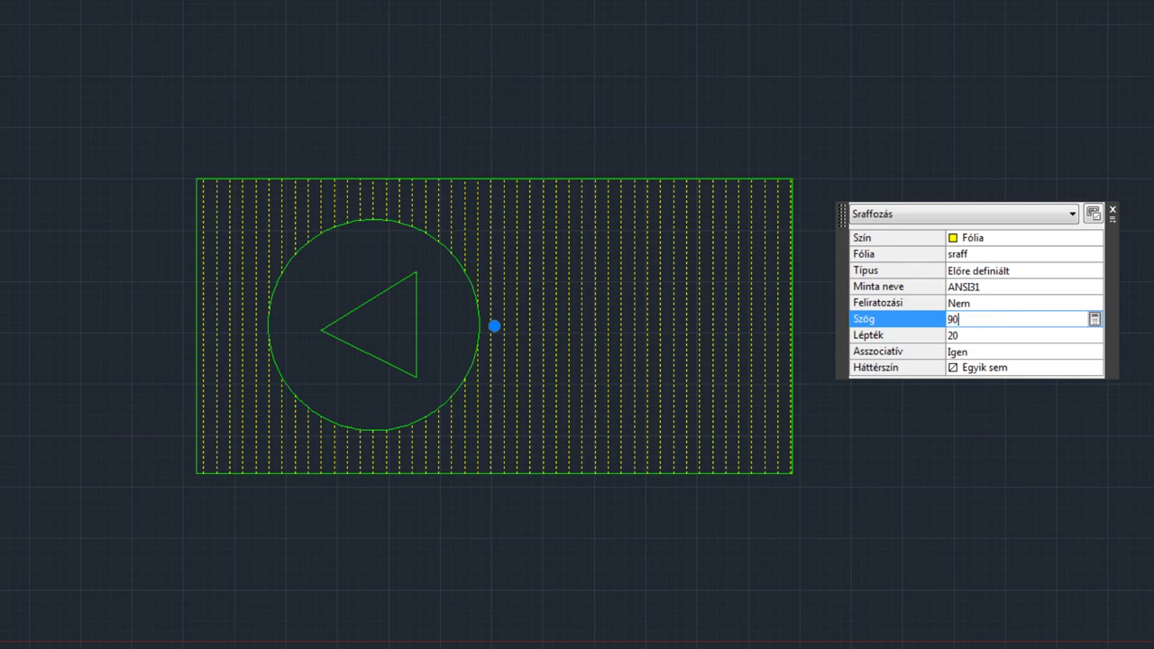
left_click(1008, 334)
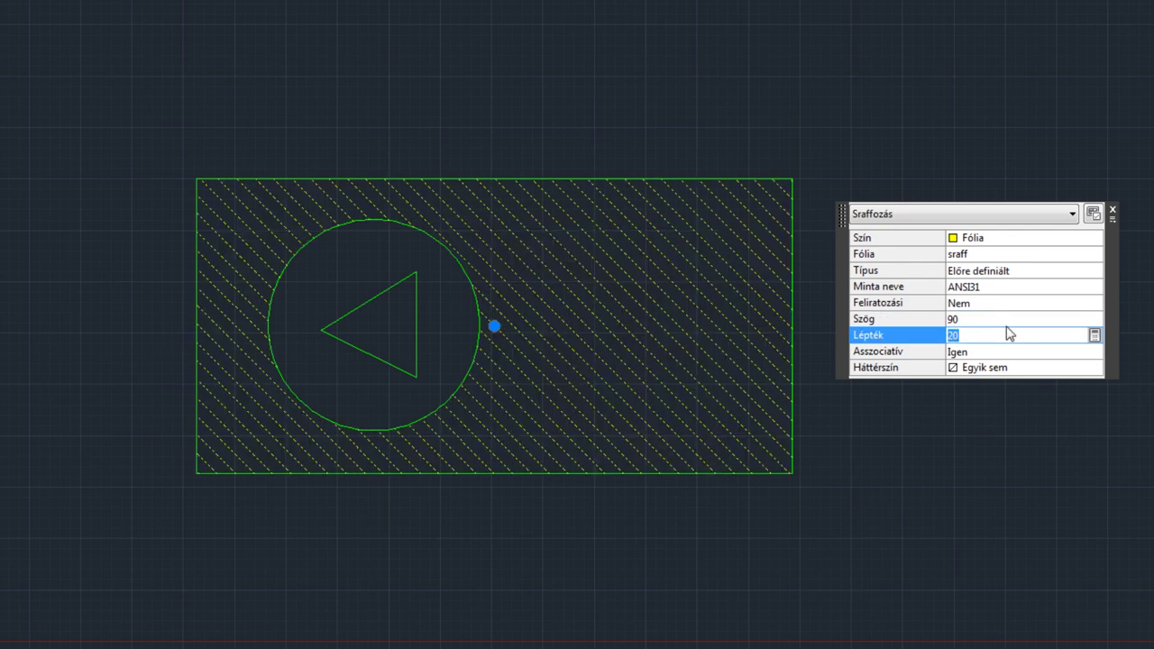
scroll(568, 267, "up", 2)
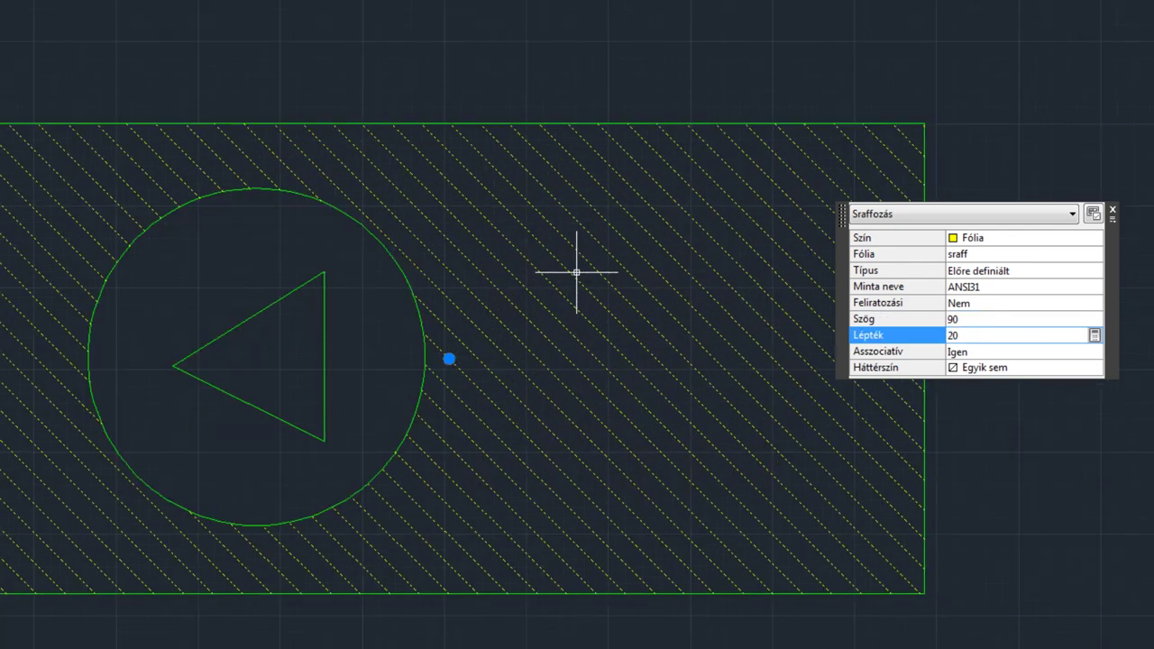
middle_click_drag(580, 310, 461, 247)
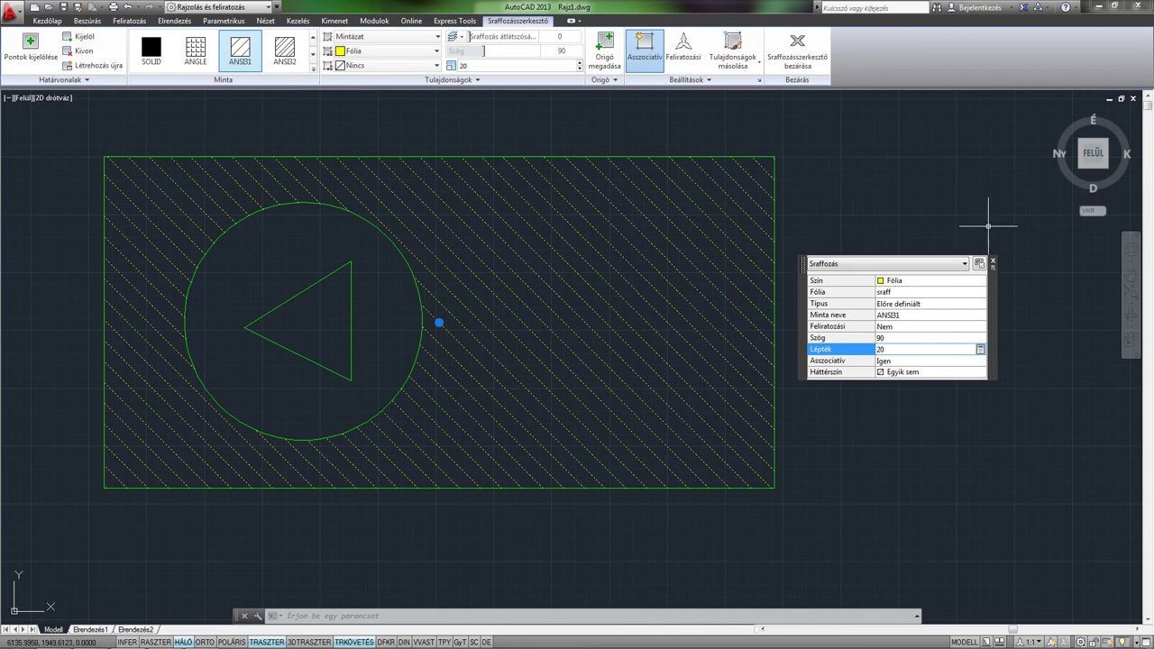
Close the hatch properties, then select and delete the existing hatch
left_click(993, 262)
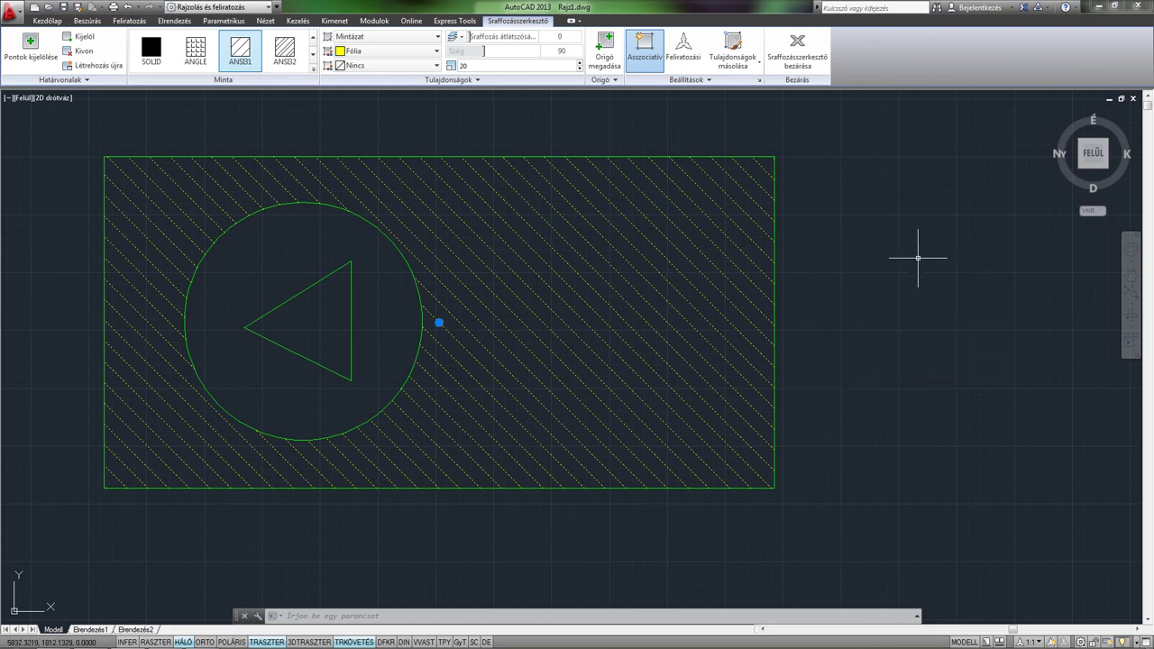
key("Escape")
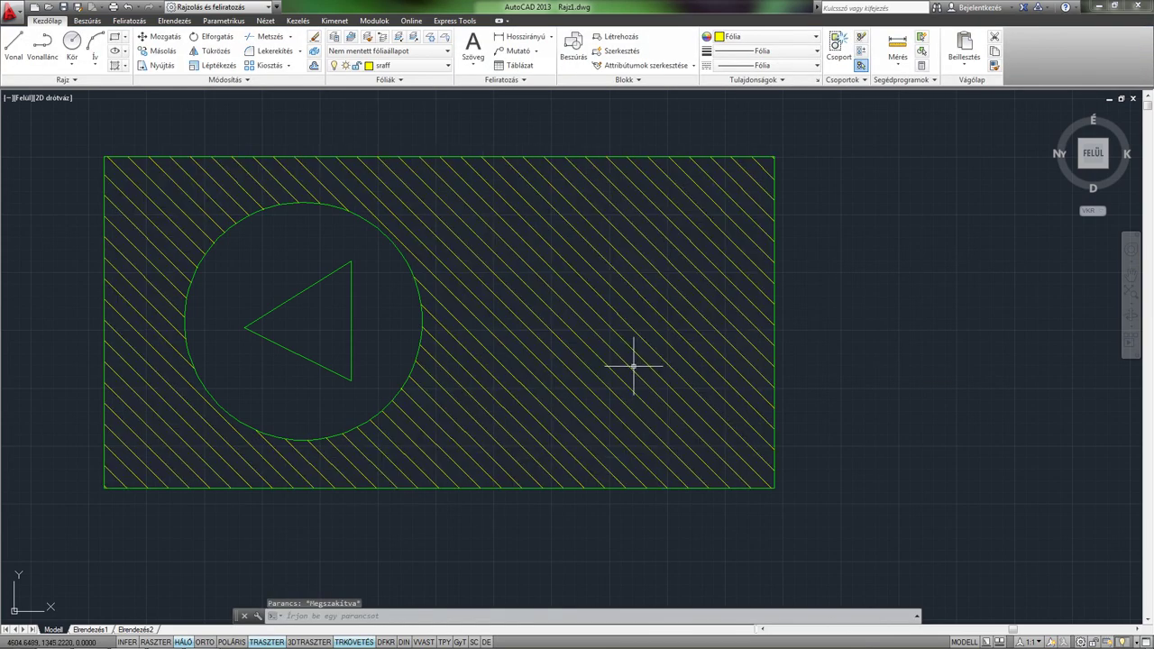
left_click(631, 368)
scroll(767, 361, "down", 2)
middle_click_drag(802, 382, 654, 300)
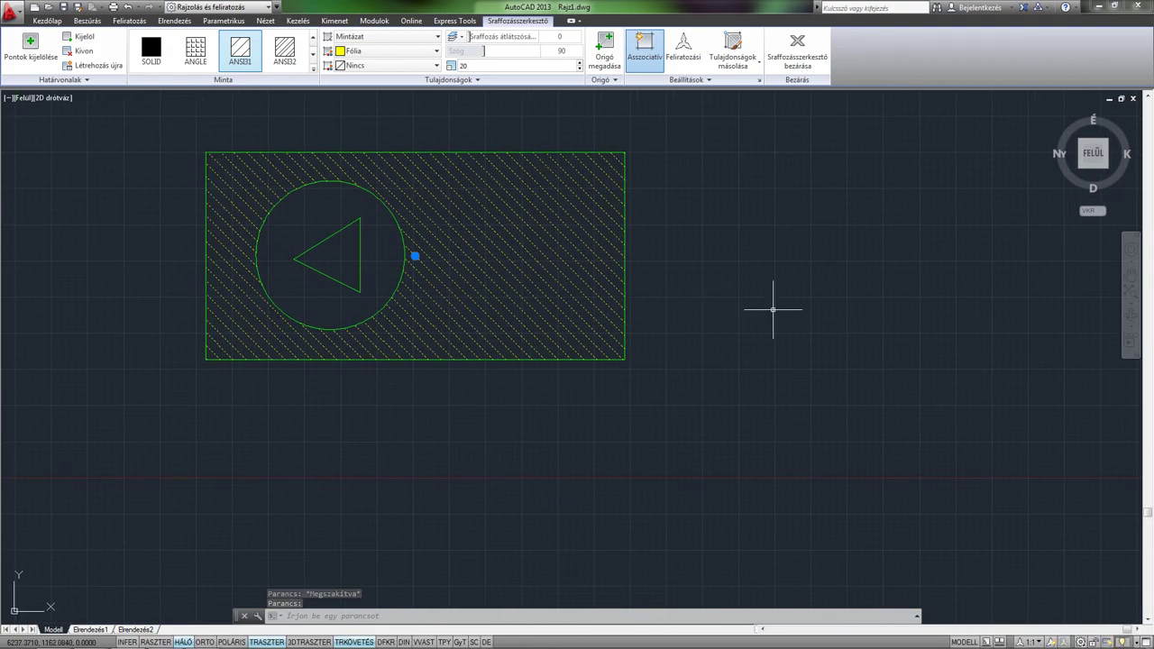
key("Delete")
middle_click_drag(772, 310, 662, 361)
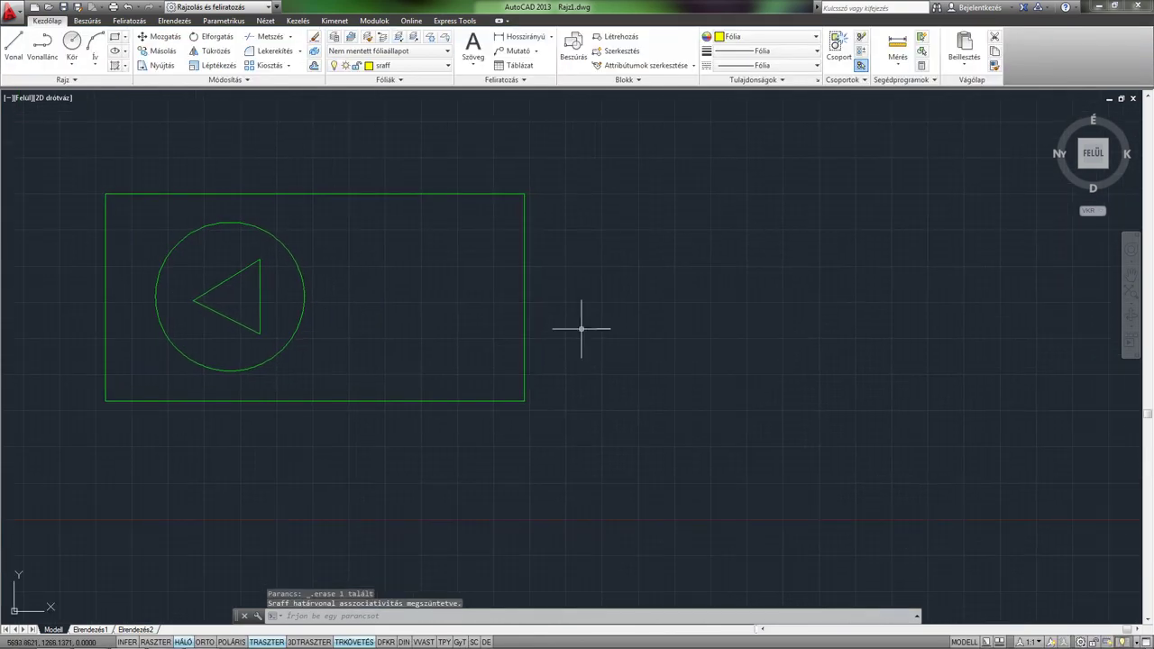
On the kontur layer, draw a closed six-sided polyline right of the rectangle, then make sraff current
left_click(373, 69)
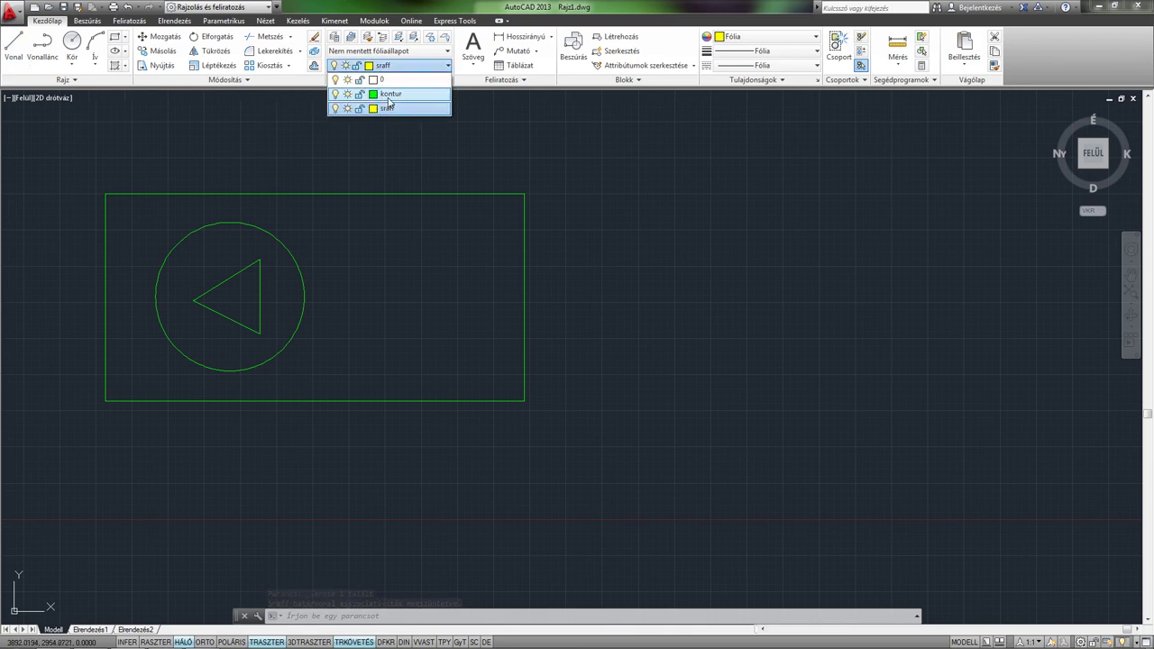
left_click(389, 94)
left_click(42, 46)
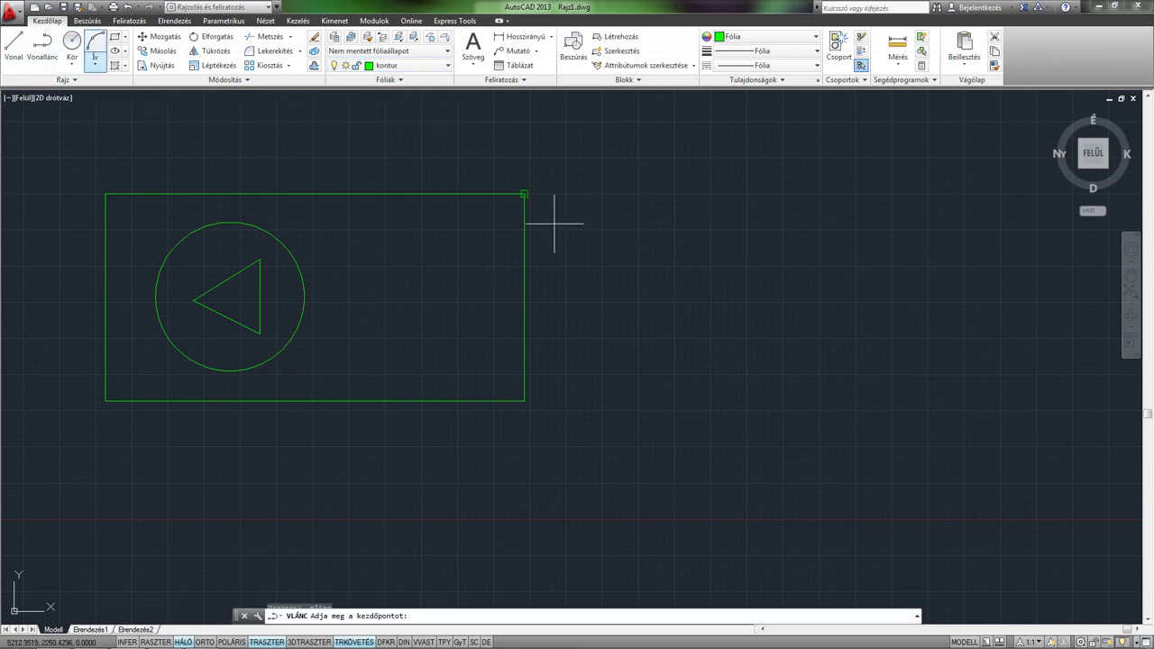
left_click(623, 382)
left_click(744, 193)
left_click(918, 277)
left_click(869, 365)
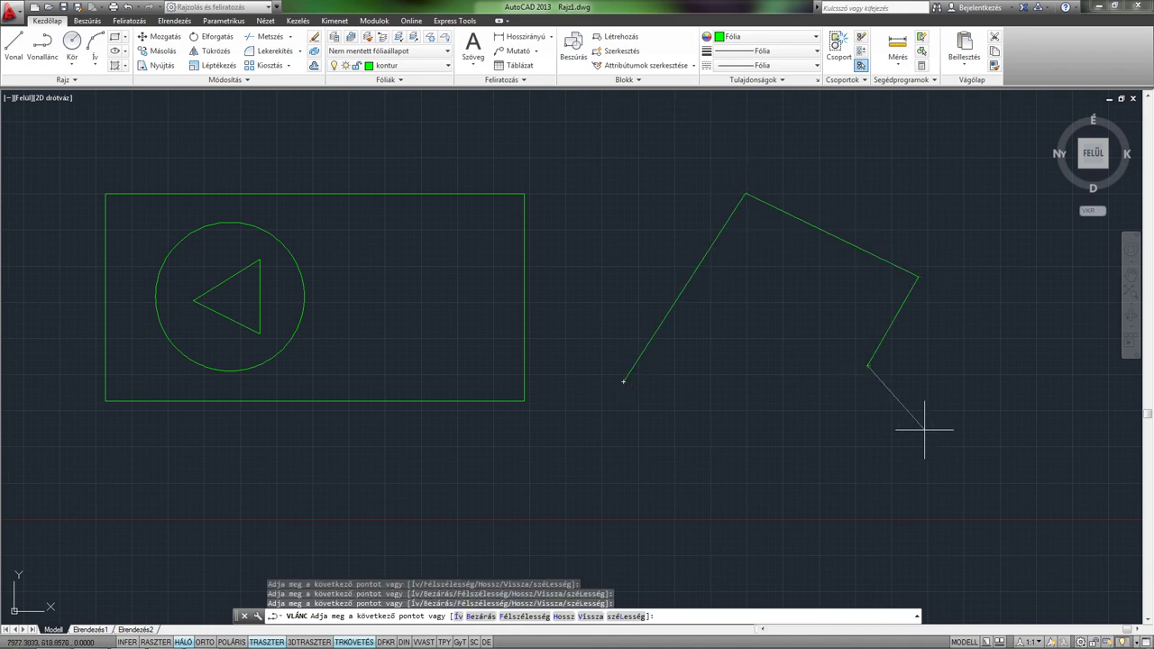
left_click(959, 483)
left_click(787, 533)
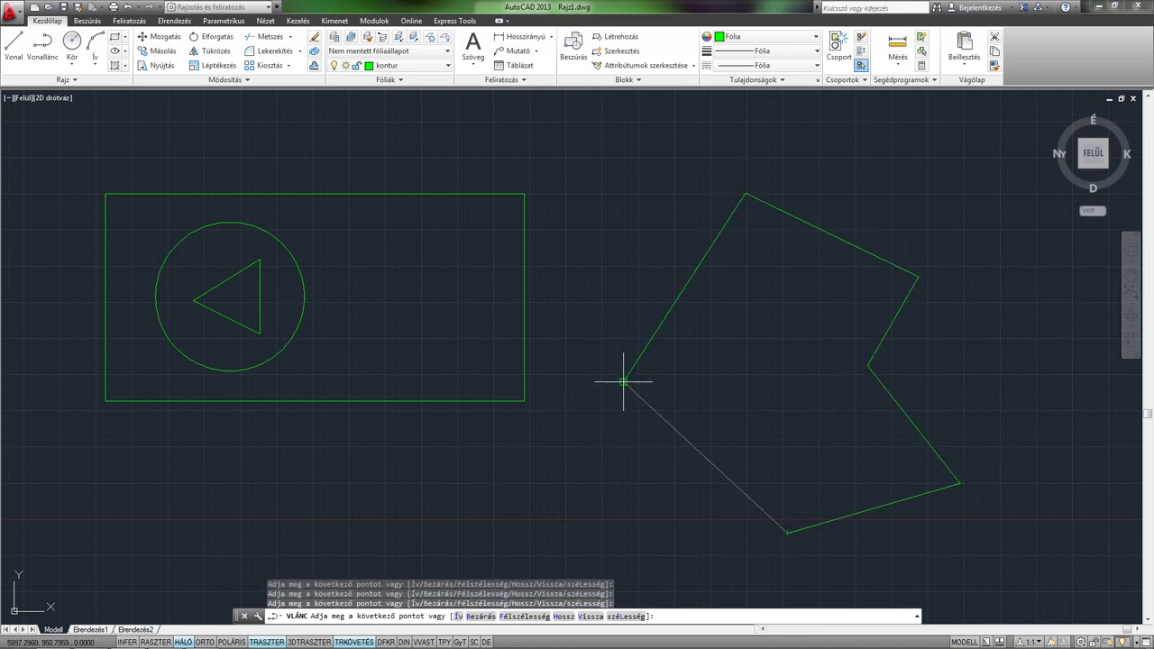
left_click(623, 381)
key("Return")
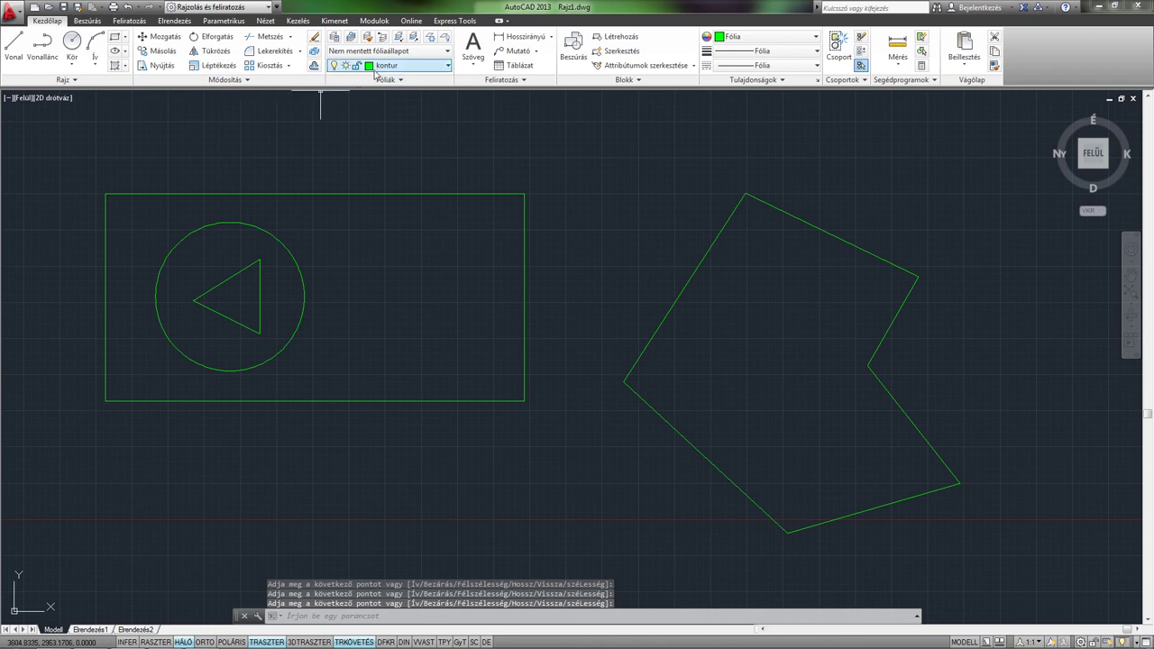
left_click(388, 65)
left_click(386, 109)
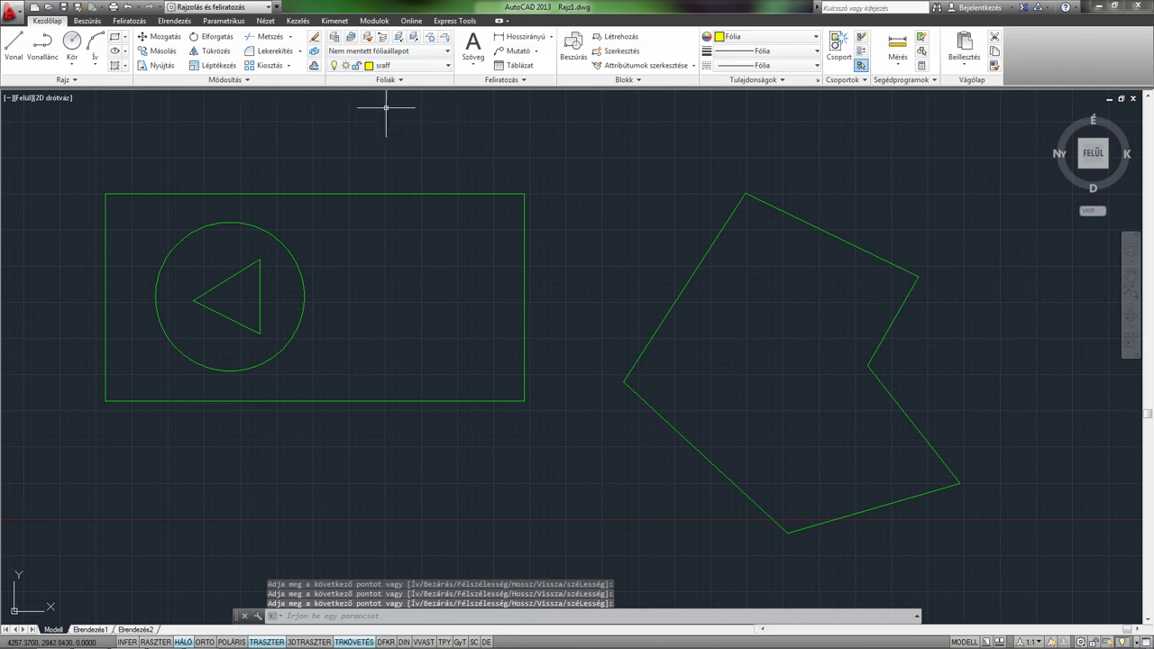
Hatch the interior of the six-sided polygon with a yellow fill
left_click(115, 65)
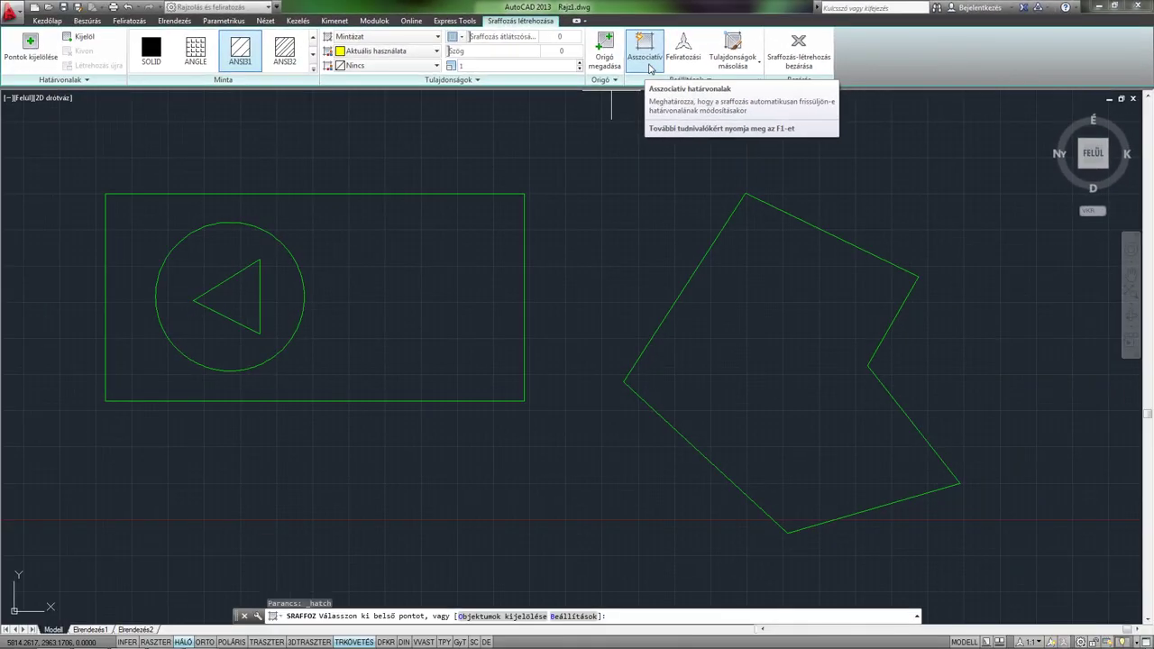
left_click(31, 54)
left_click(784, 373)
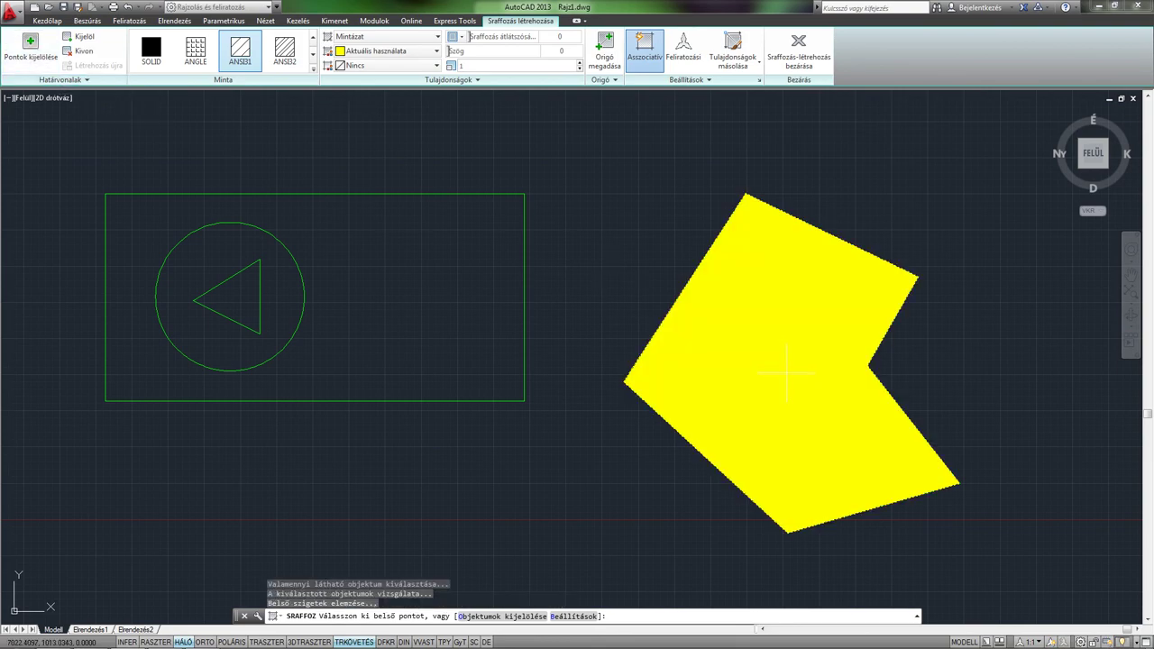
key("Return")
left_click(798, 356)
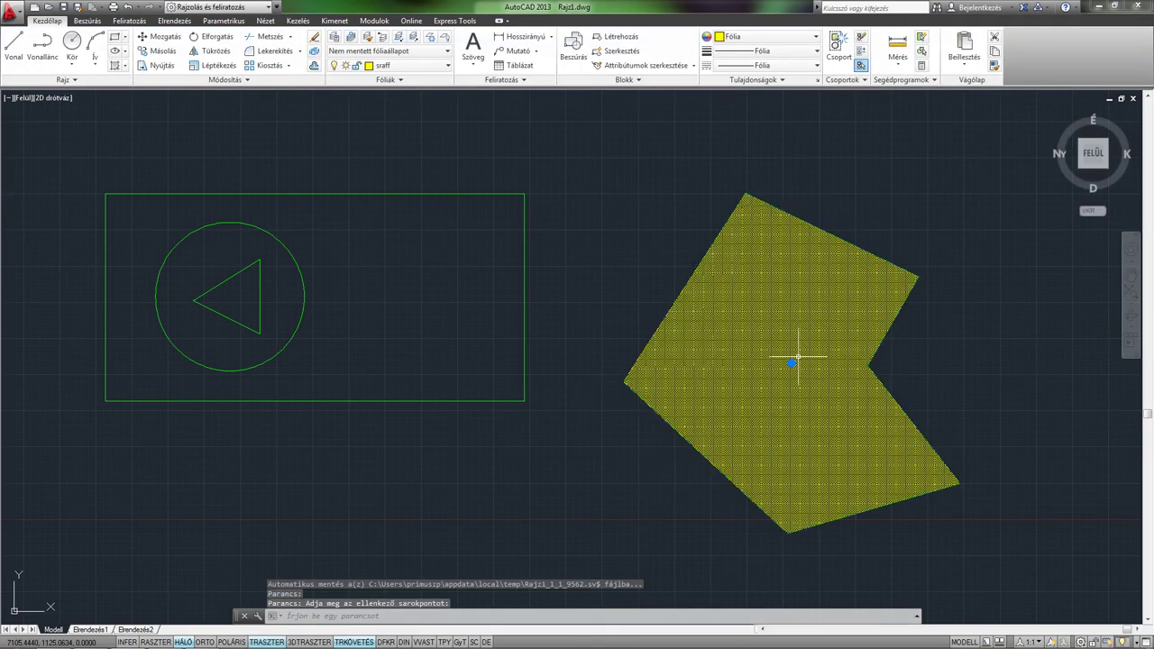
key("Escape")
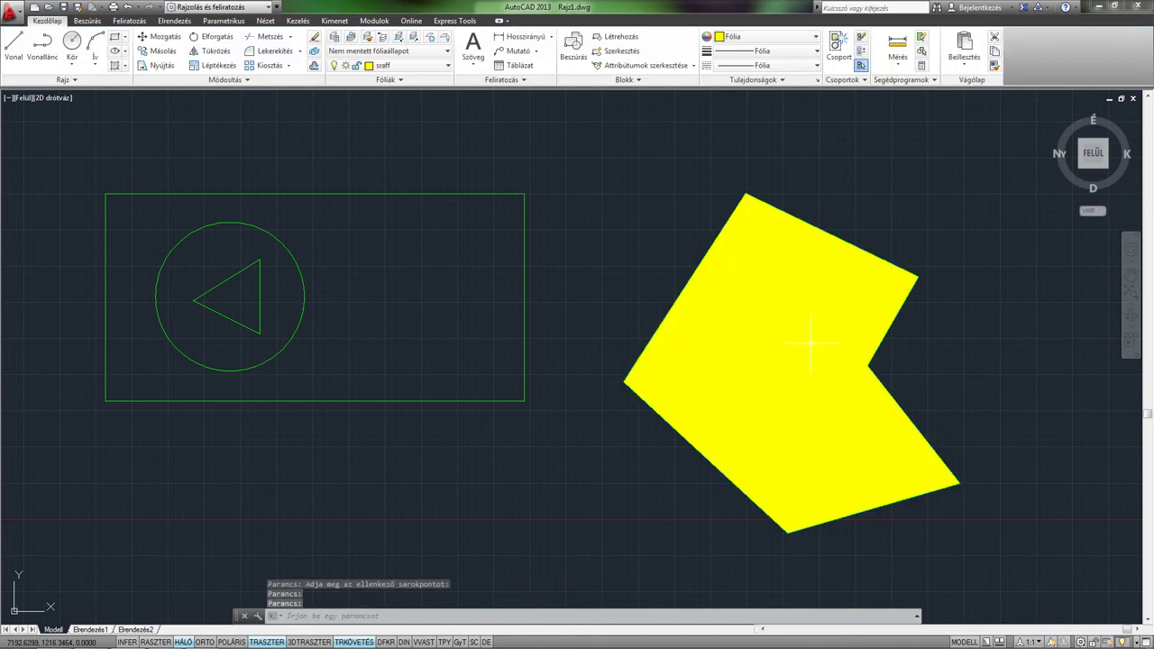
Set the polygon's yellow ANSI31 hatch scale to 30 in Quick Properties
scroll(758, 360, "down", 2)
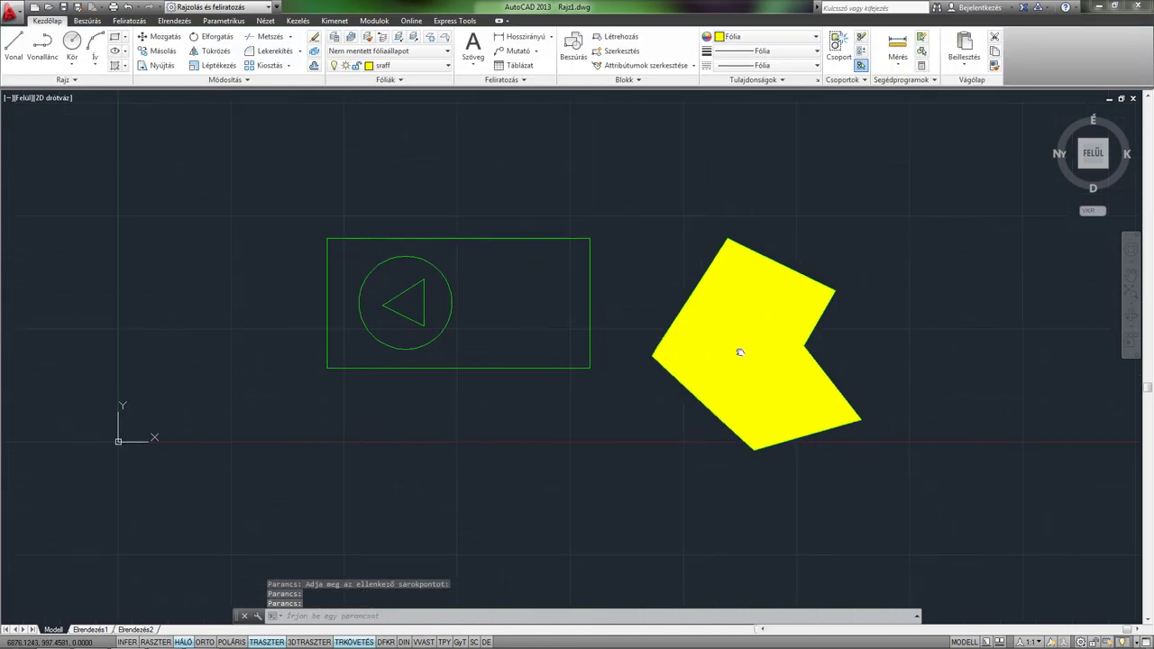
scroll(741, 351, "up", 4)
left_click(762, 370)
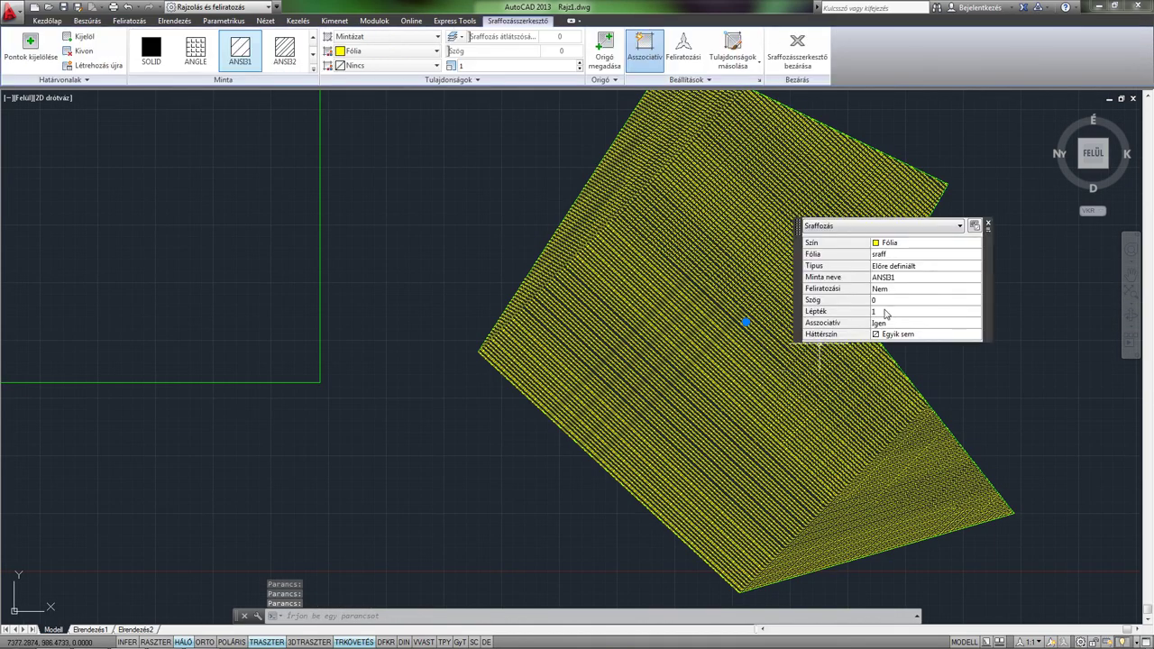
left_click(890, 312)
type("30")
key("Tab")
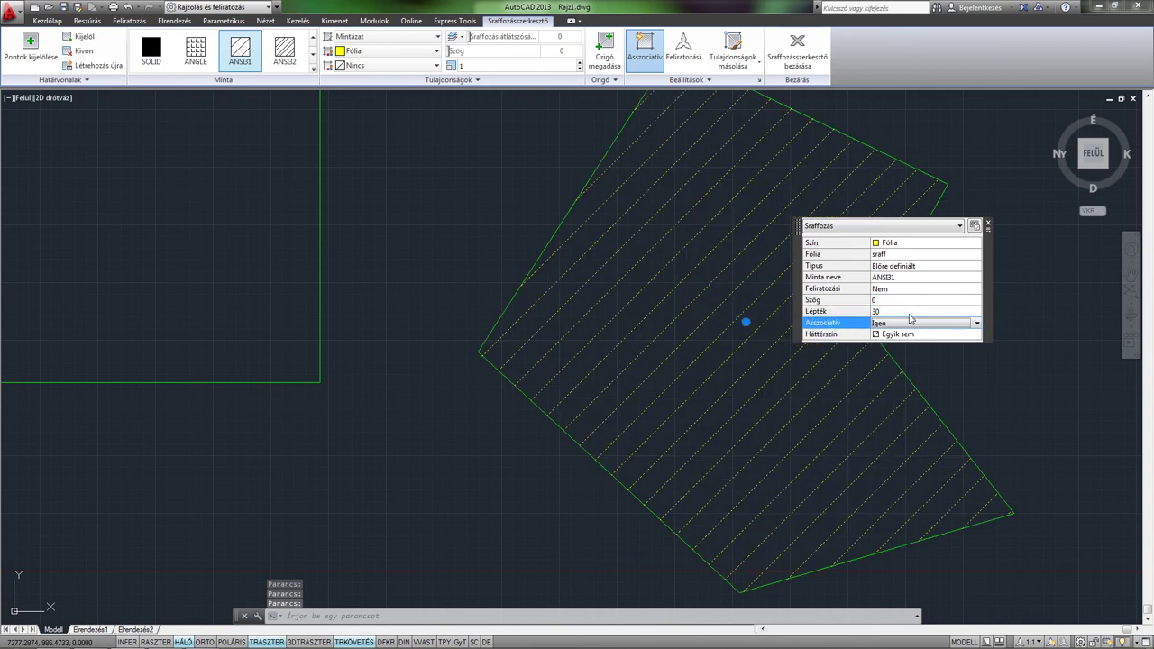
left_click(987, 223)
key("Escape")
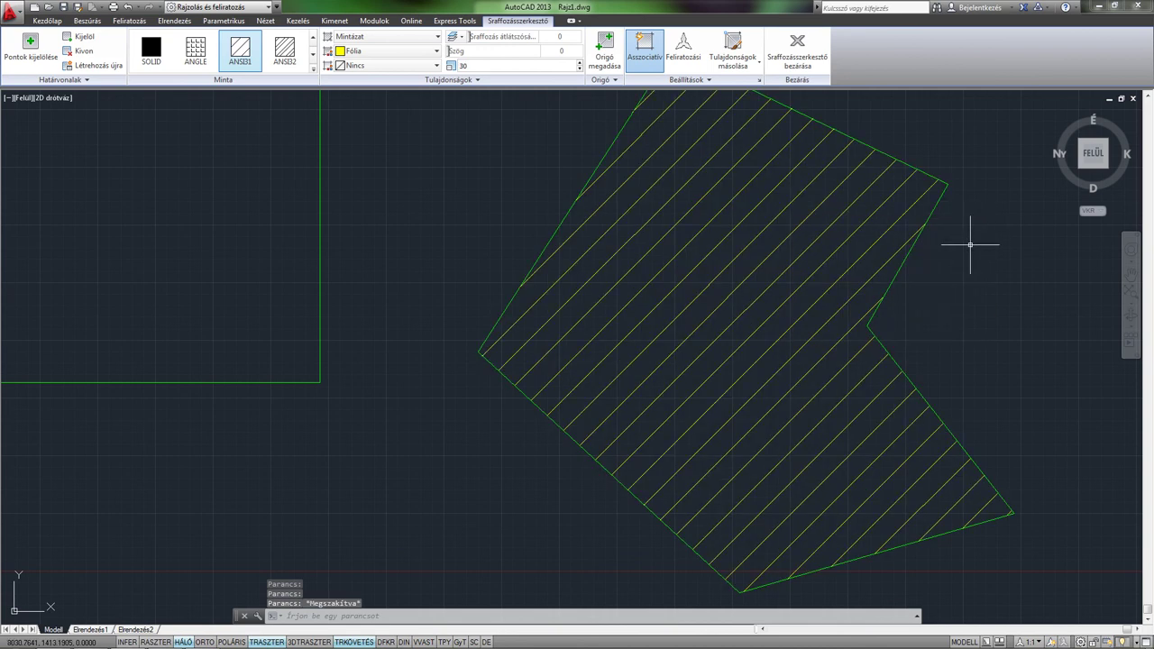
scroll(902, 298, "down", 3)
scroll(808, 312, "up", 1)
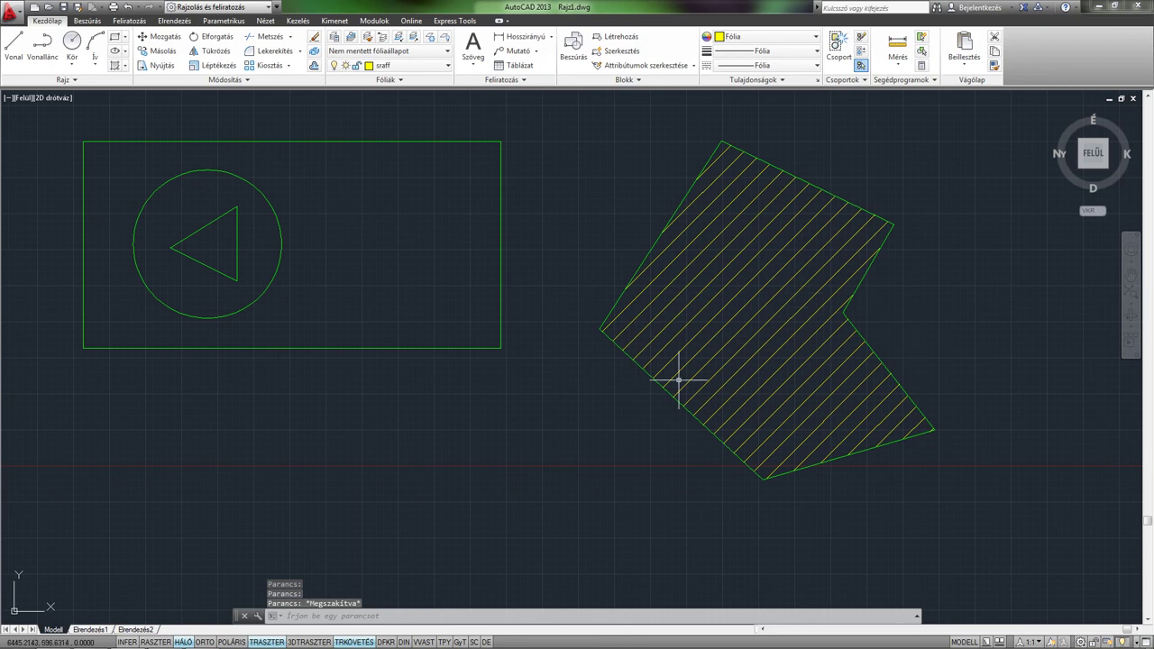
Stretch the boundary's left corner down-left, then undo that change
left_click(644, 373)
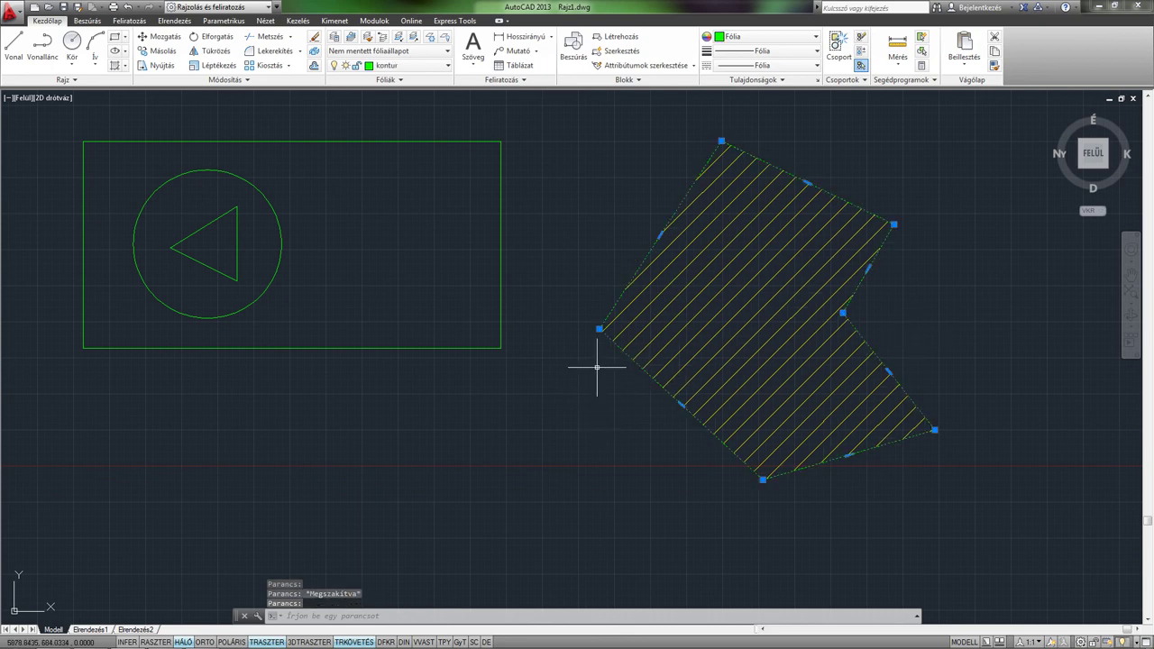
left_click(600, 329)
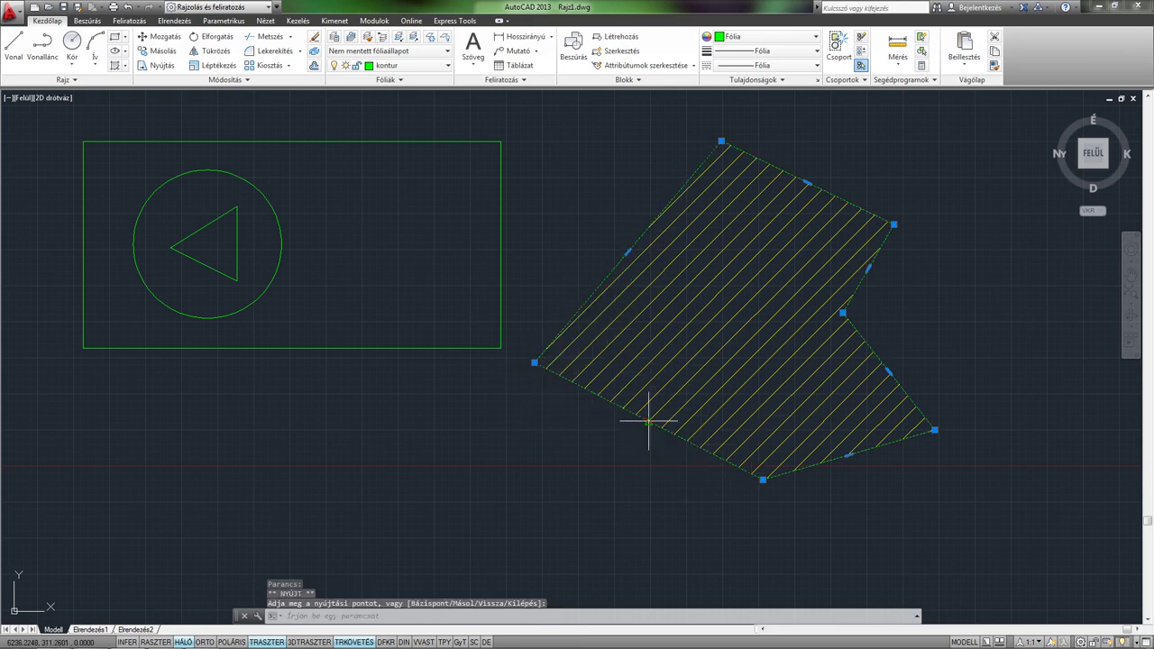
left_click(611, 491)
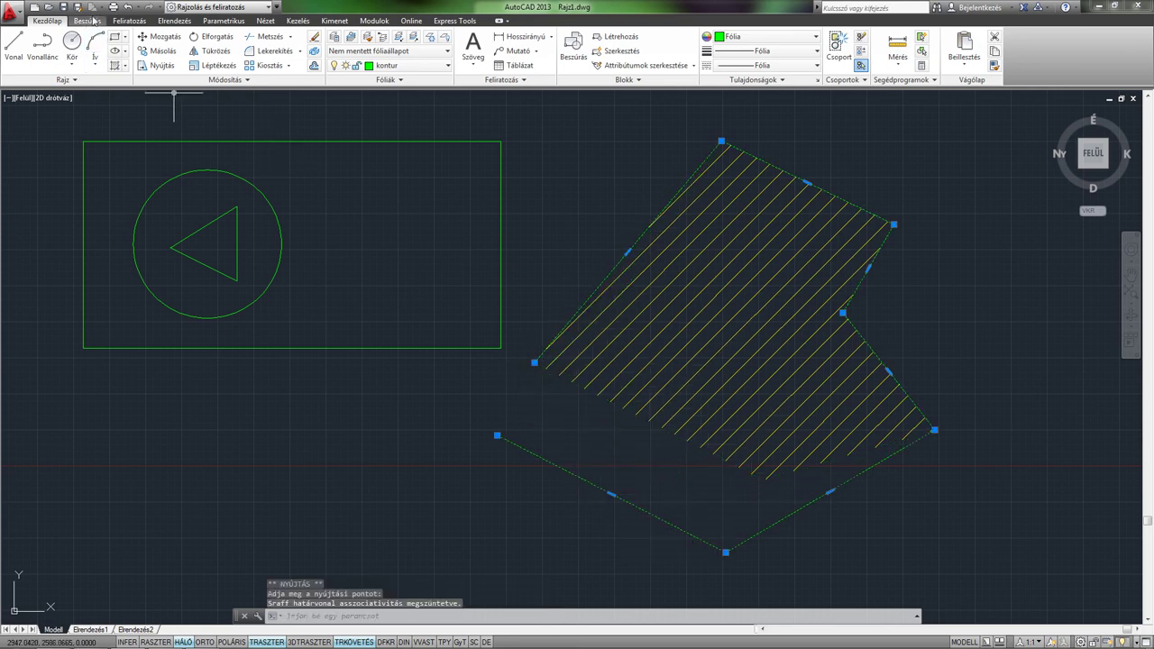
left_click(127, 7)
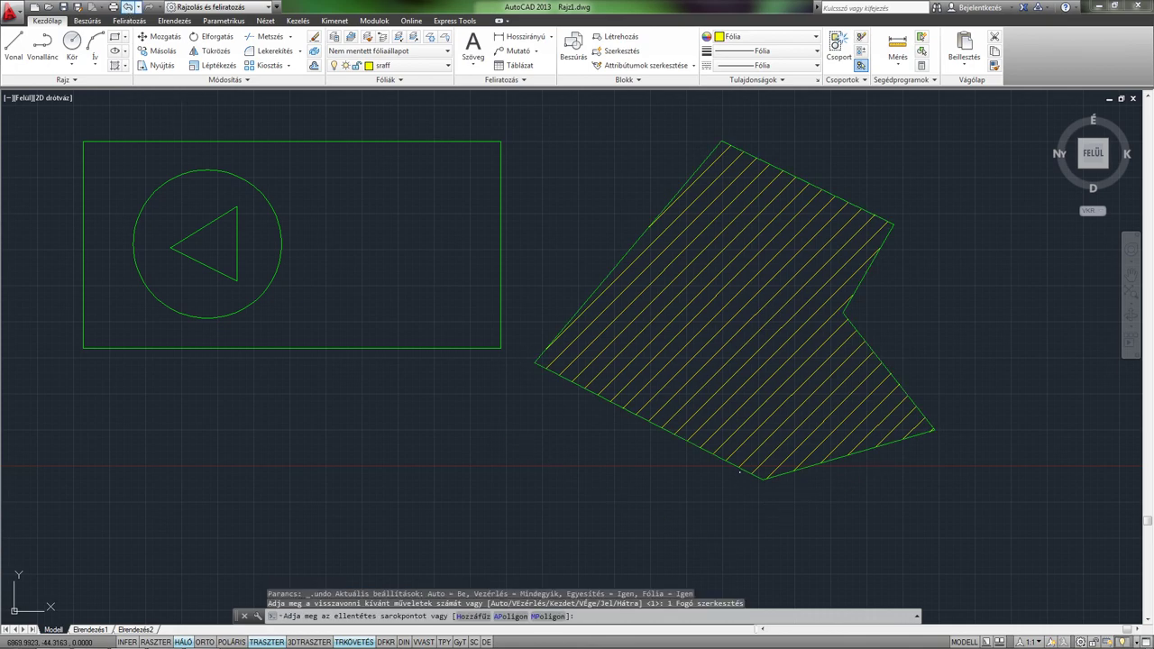
Drag the hatch's bottom, right and upper-right corner grips outward to new positions
left_click(752, 476)
left_click(764, 484)
left_click(763, 482)
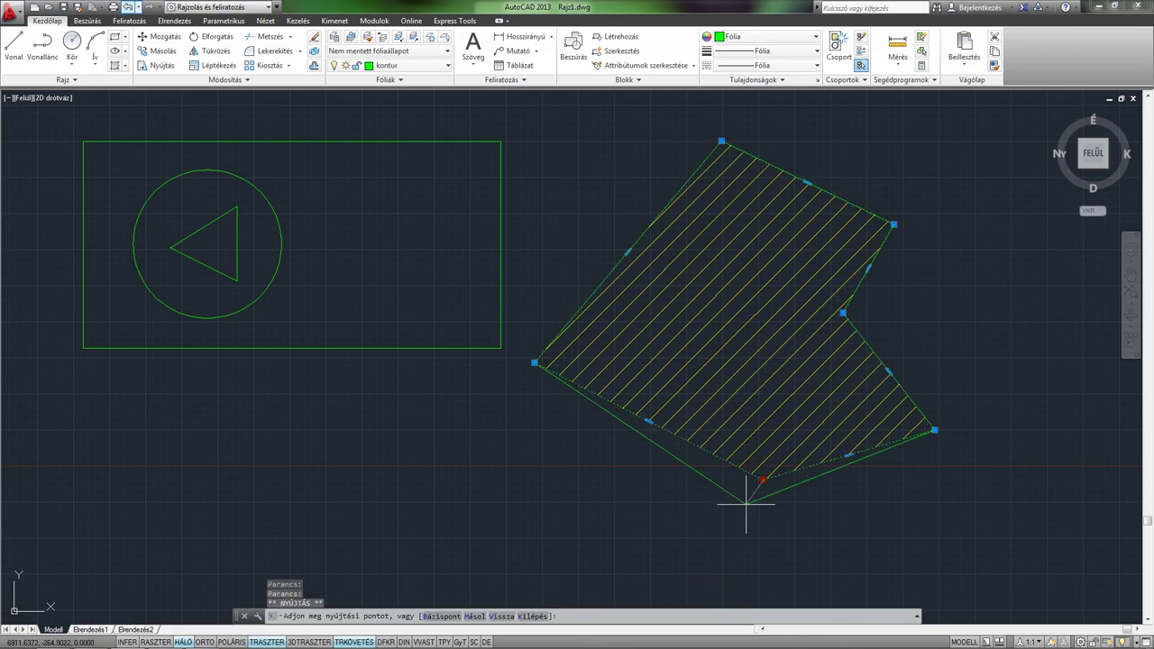
left_click(713, 542)
left_click(935, 430)
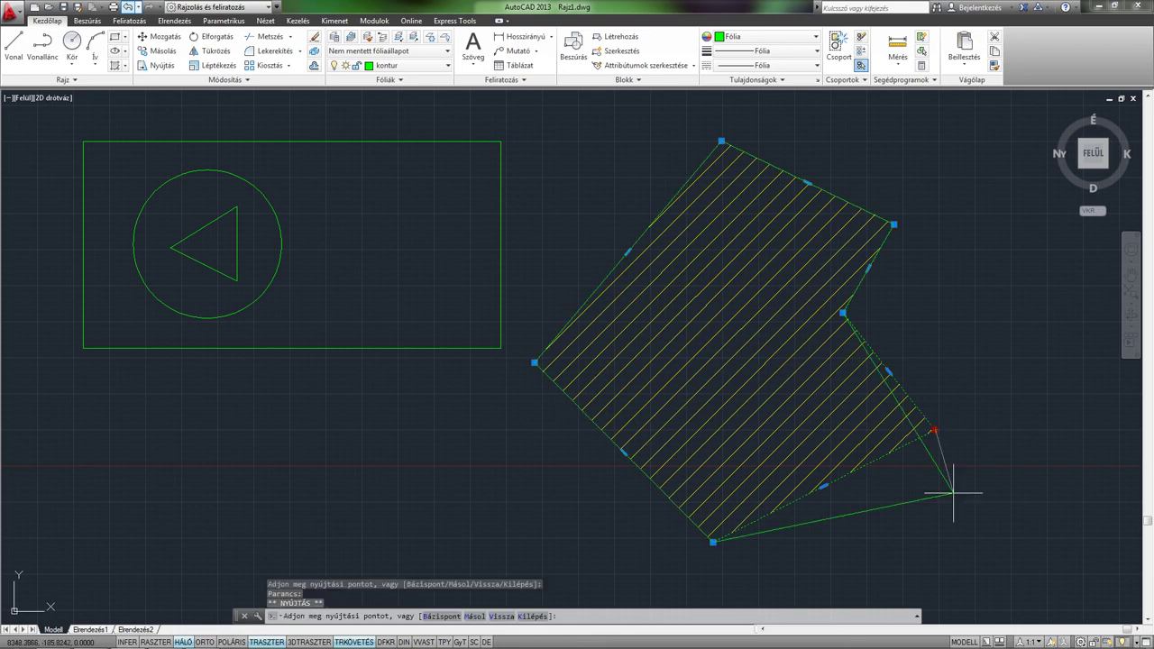
left_click(956, 530)
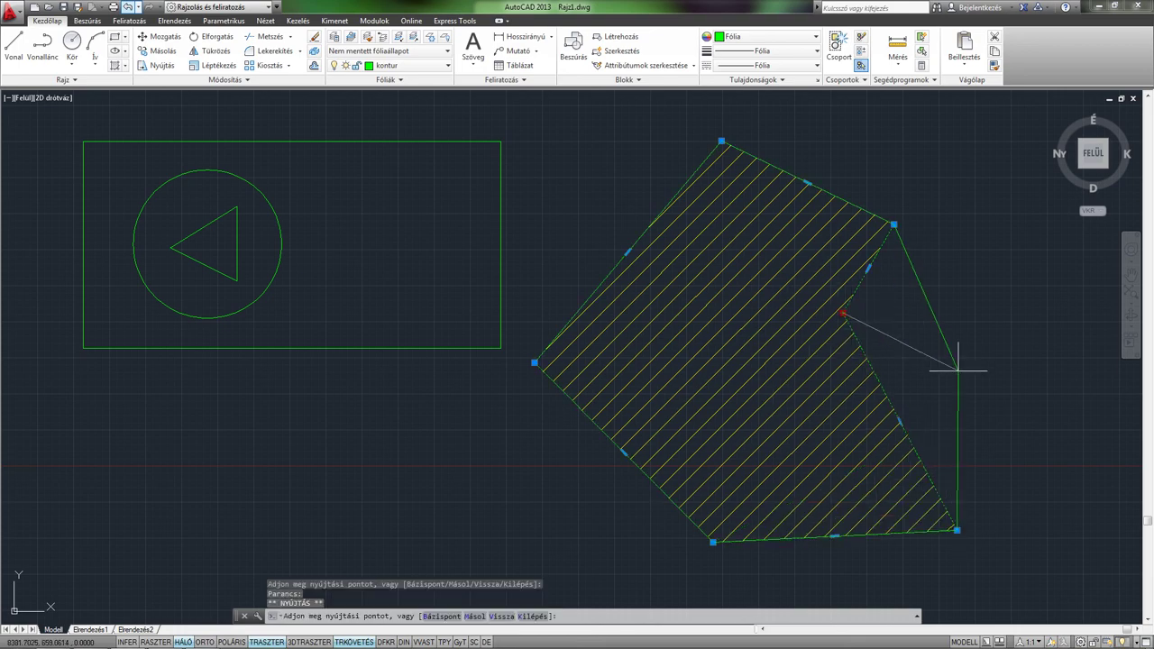
left_click(1016, 386)
left_click(893, 224)
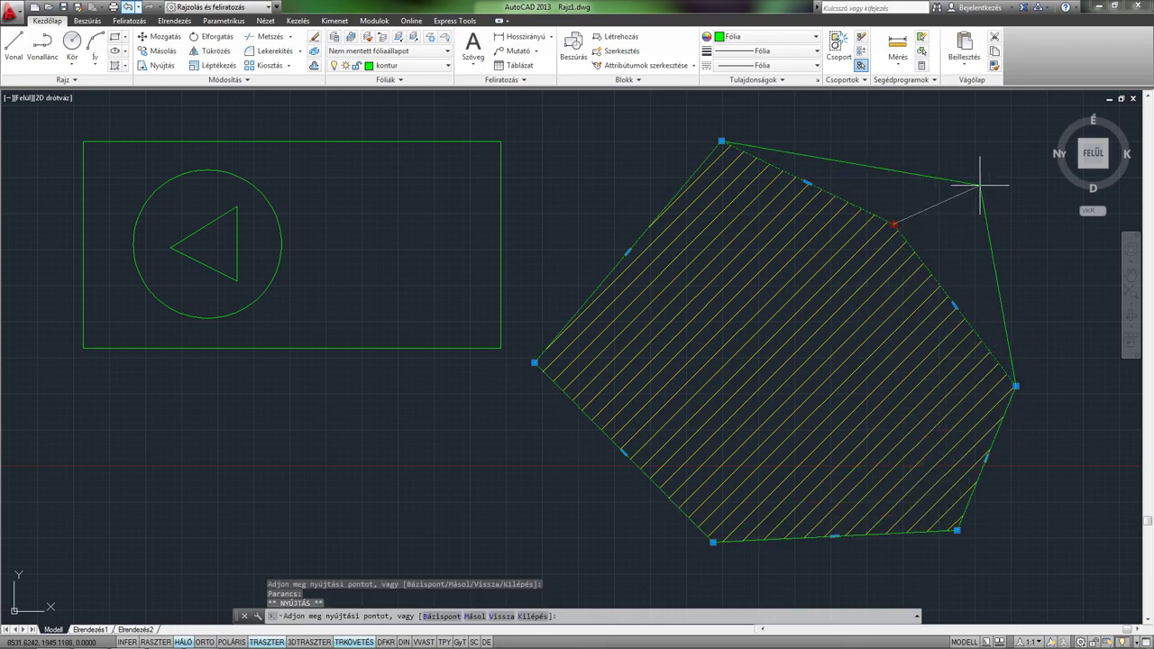
left_click(983, 181)
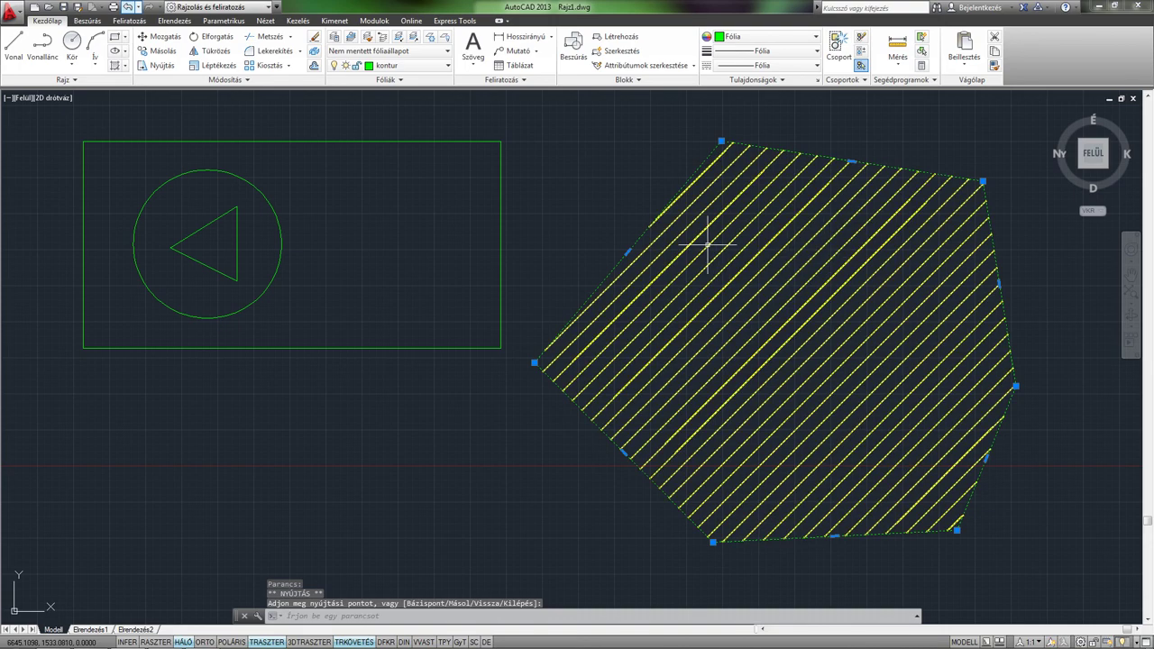
Move the top corner up and left and pull the right corner inward
middle_click_drag(598, 230, 618, 258)
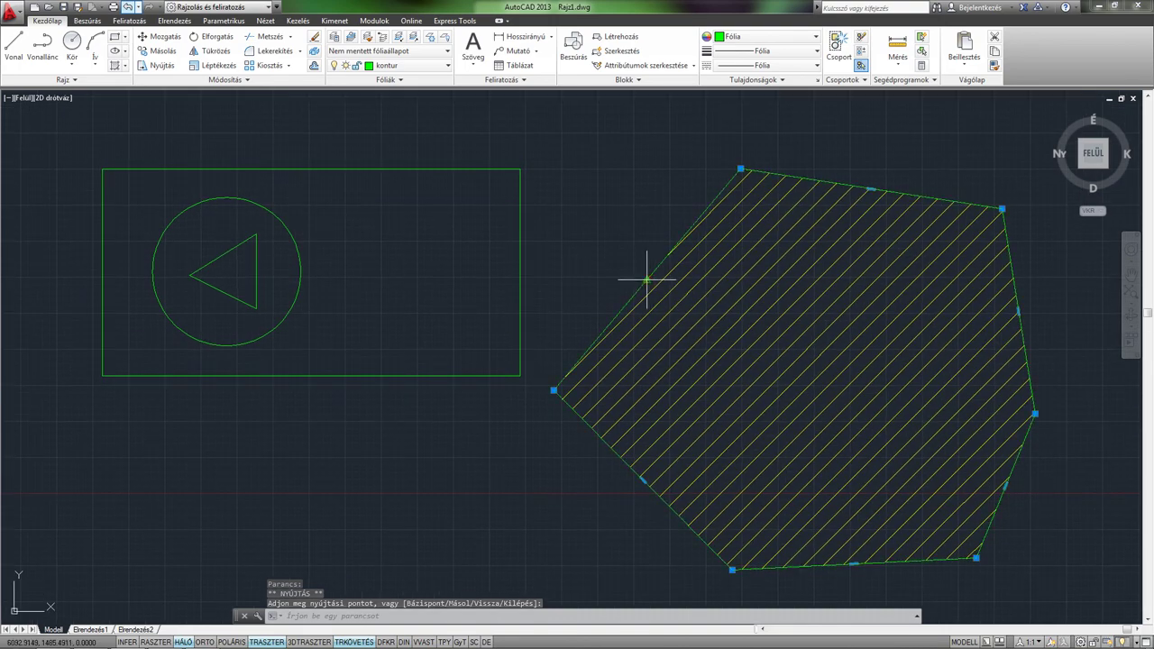
left_click(651, 280)
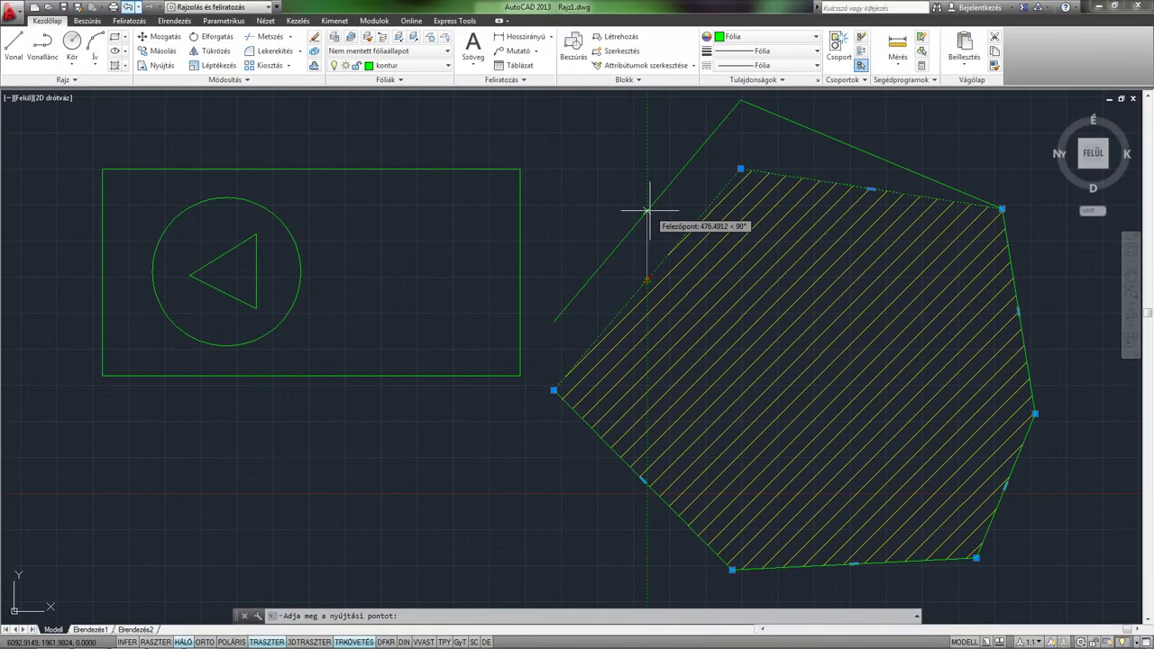
key("Escape")
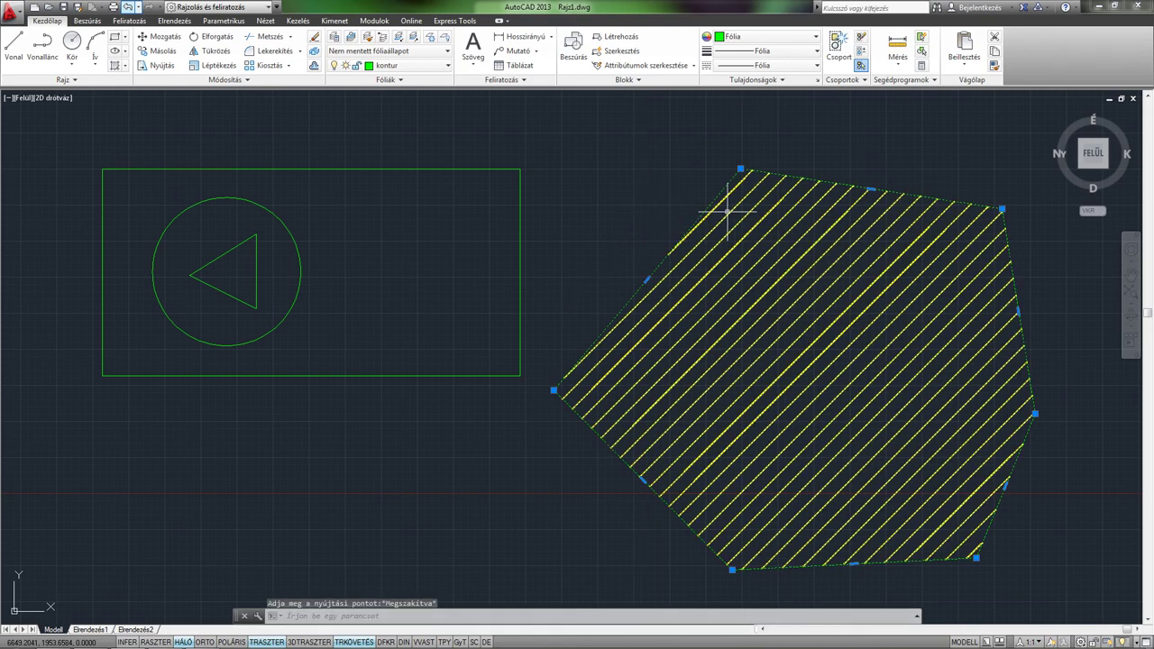
left_click(741, 168)
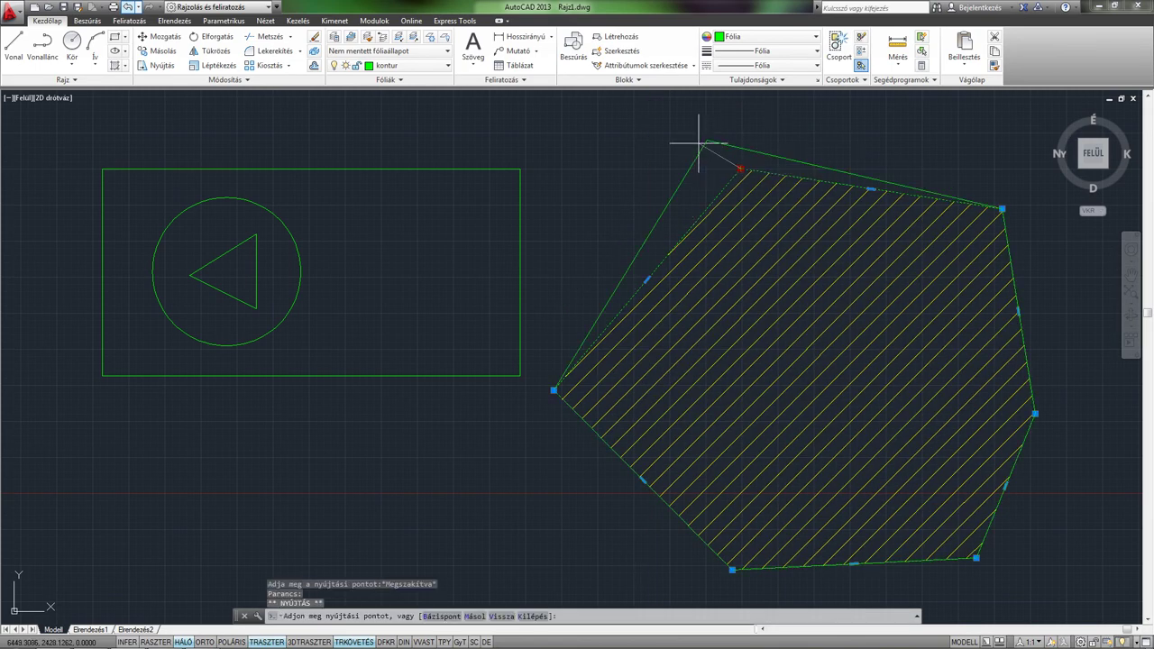
left_click(647, 133)
middle_click_drag(739, 193, 729, 233)
left_click(991, 248)
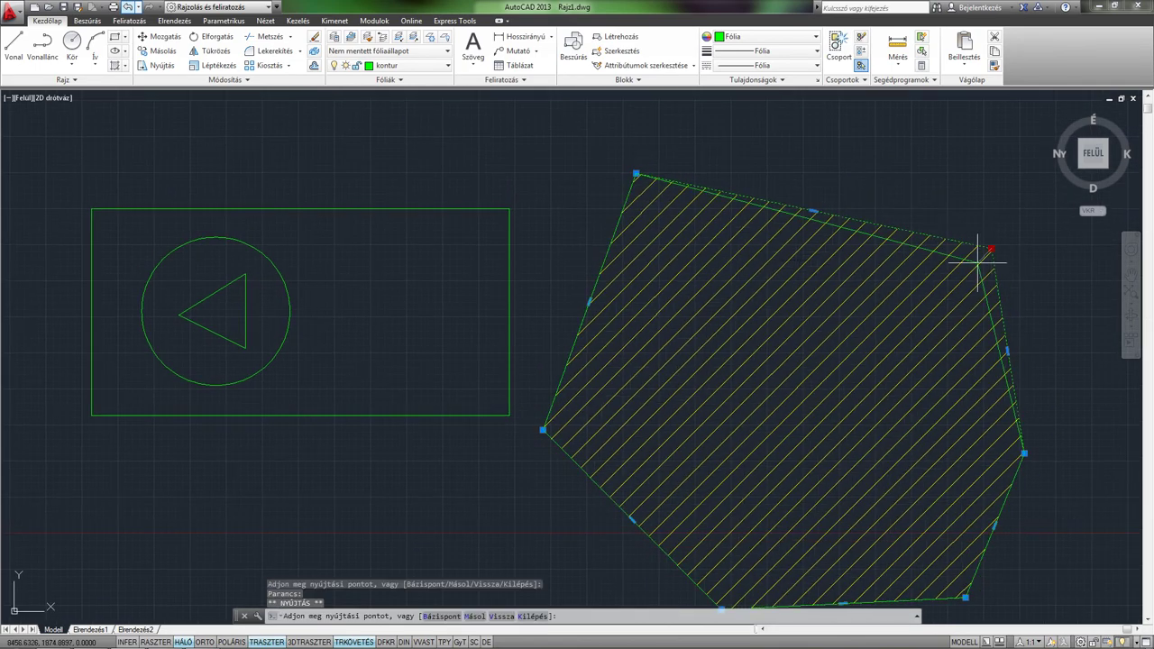
left_click(896, 338)
Pull the left corner up into a spike and push a top-edge point down into a notch
left_click(636, 171)
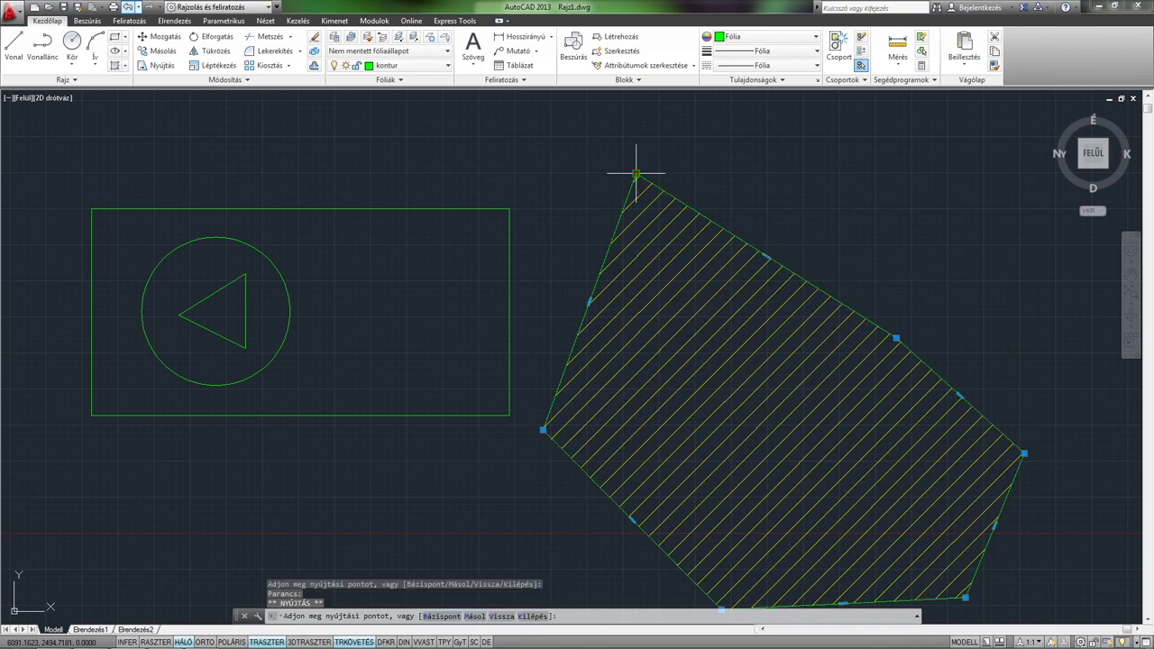
left_click(727, 366)
middle_click_drag(683, 381, 695, 293)
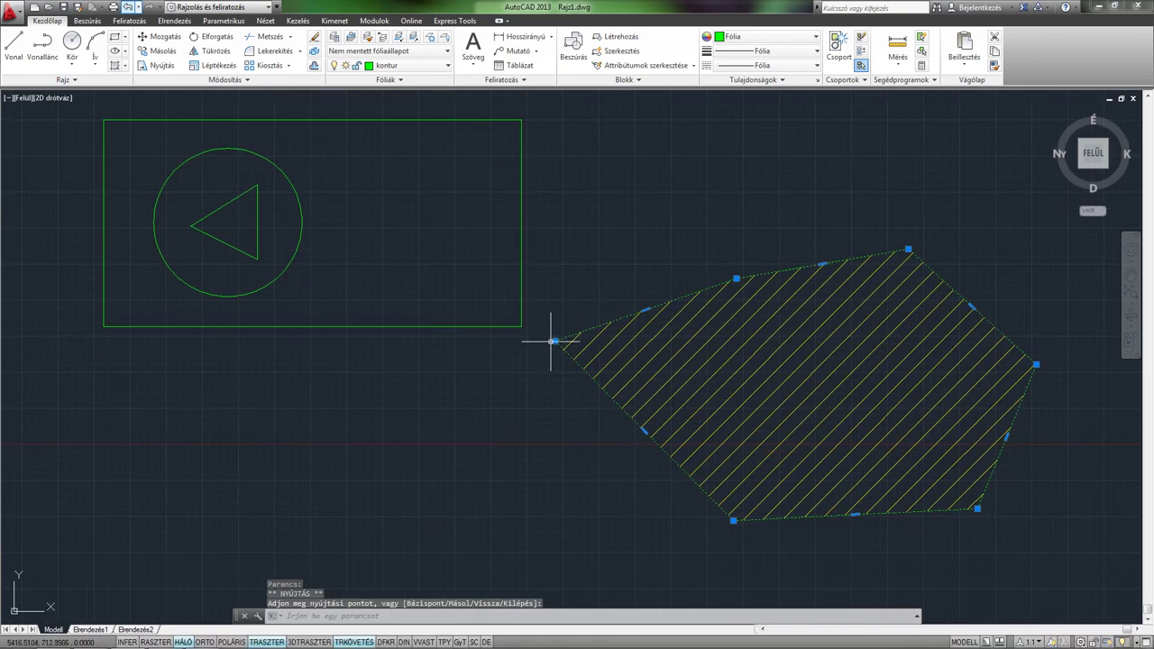
left_click(609, 214)
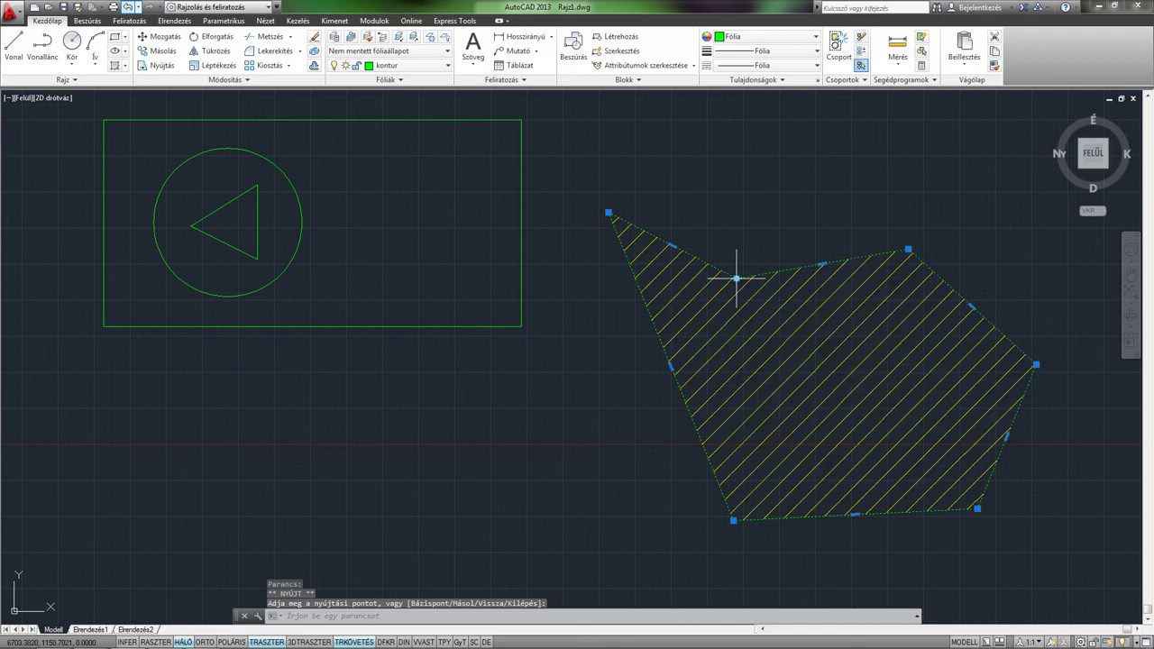
left_click(736, 278)
left_click(839, 354)
key("Escape")
Replace the reshaped hatch with a new solid yellow fill of the polygon
left_click(852, 388)
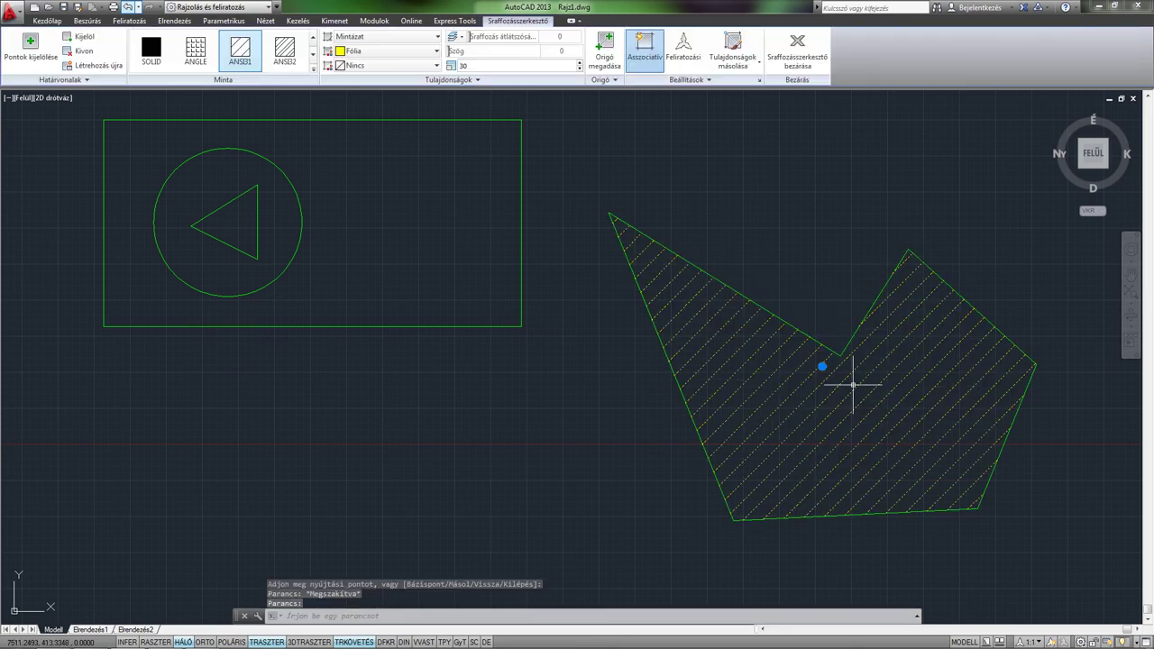
key("Delete")
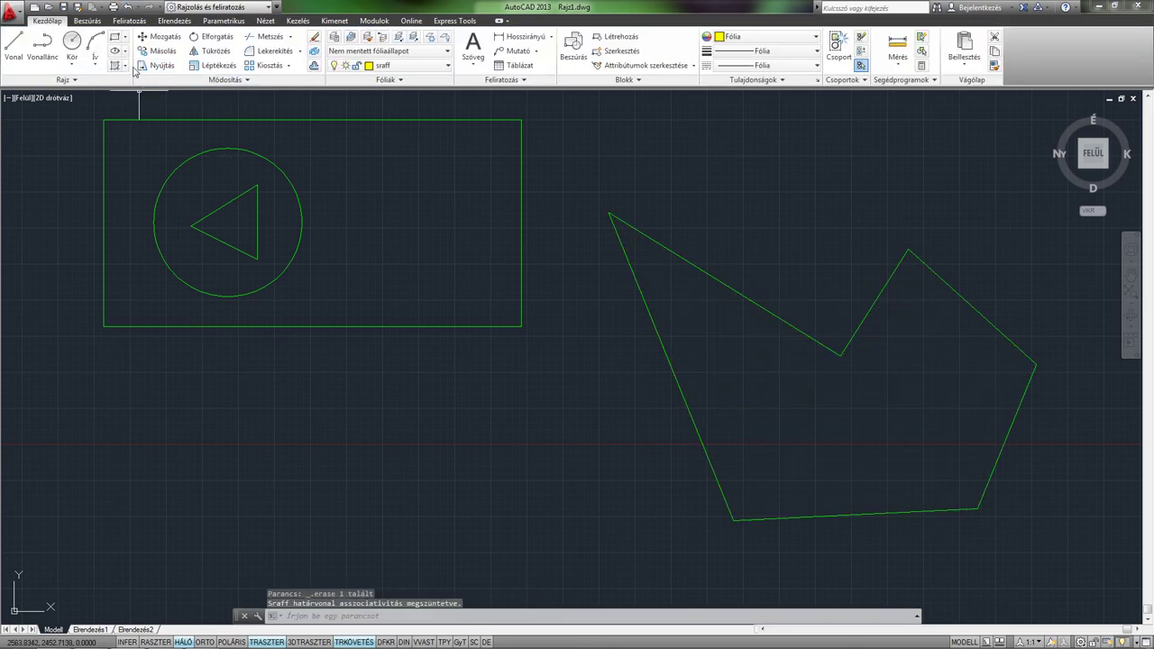
left_click(115, 66)
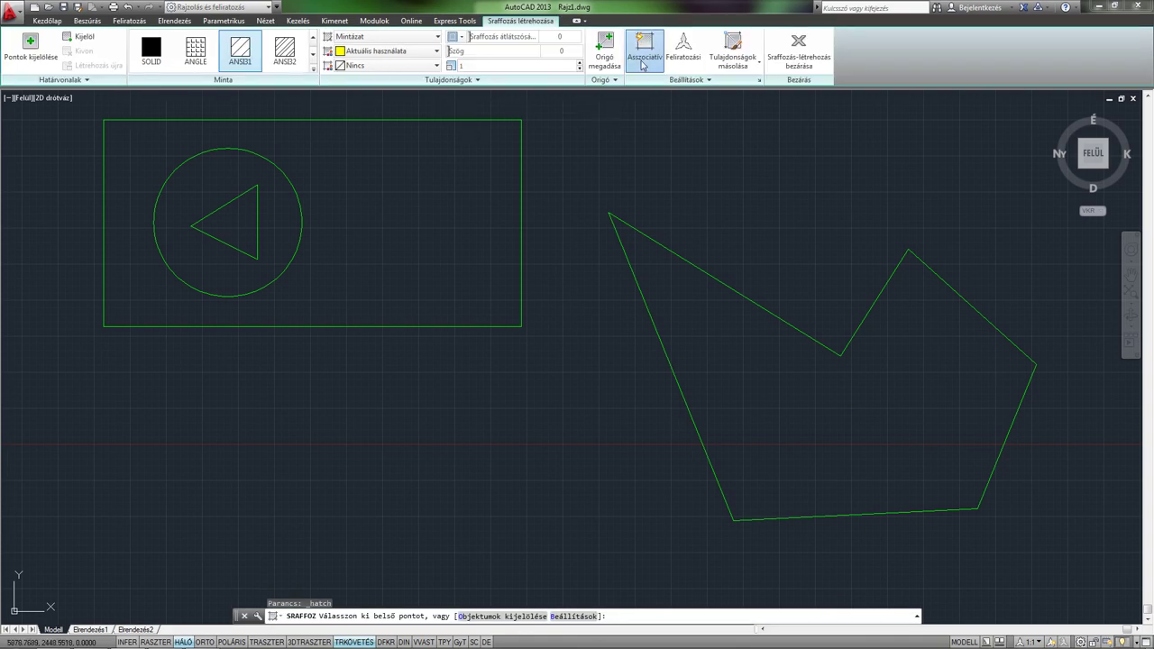
left_click(775, 406)
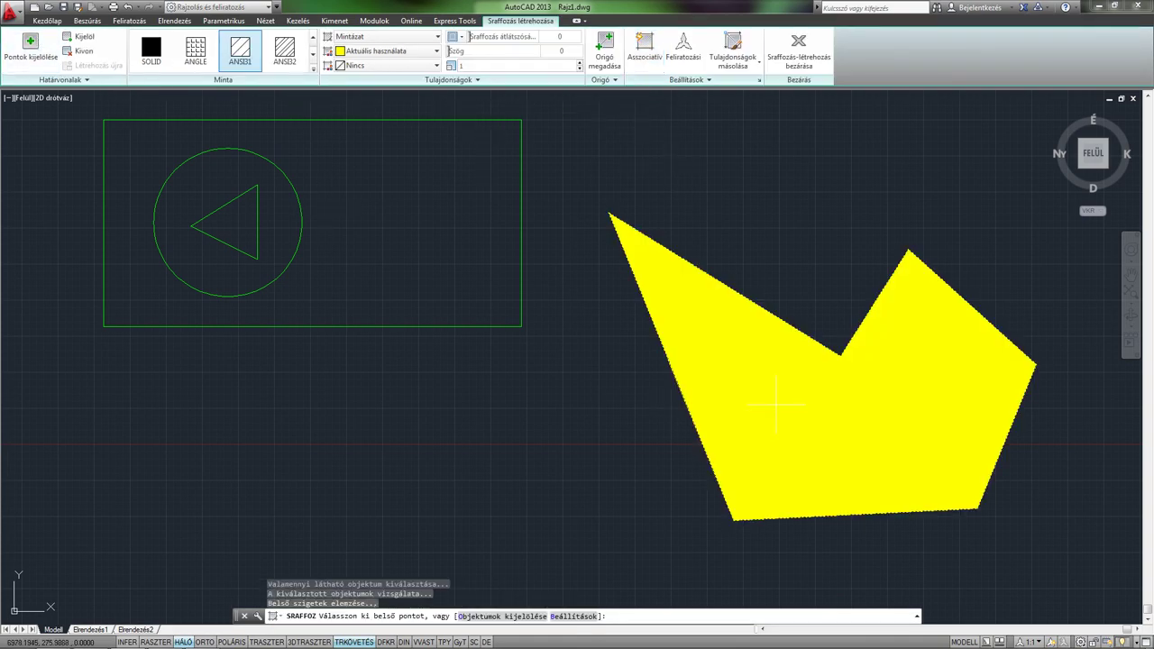
key("Return")
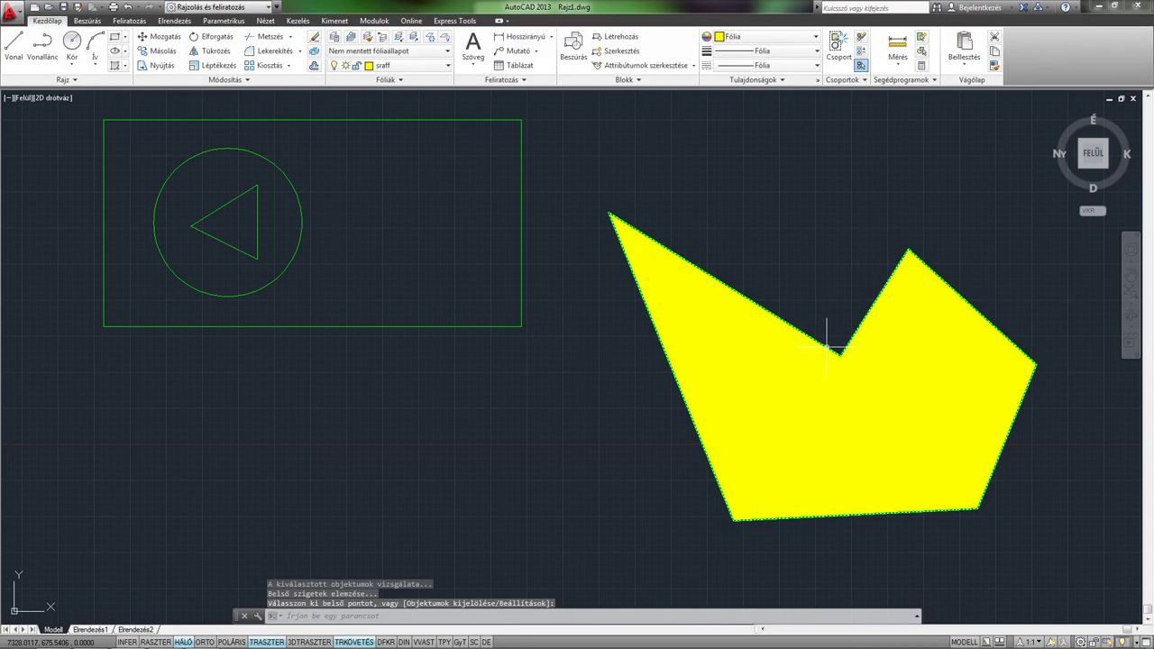
Window-select the polygon with its yellow fill and delete both
left_click(841, 355)
left_click(841, 355)
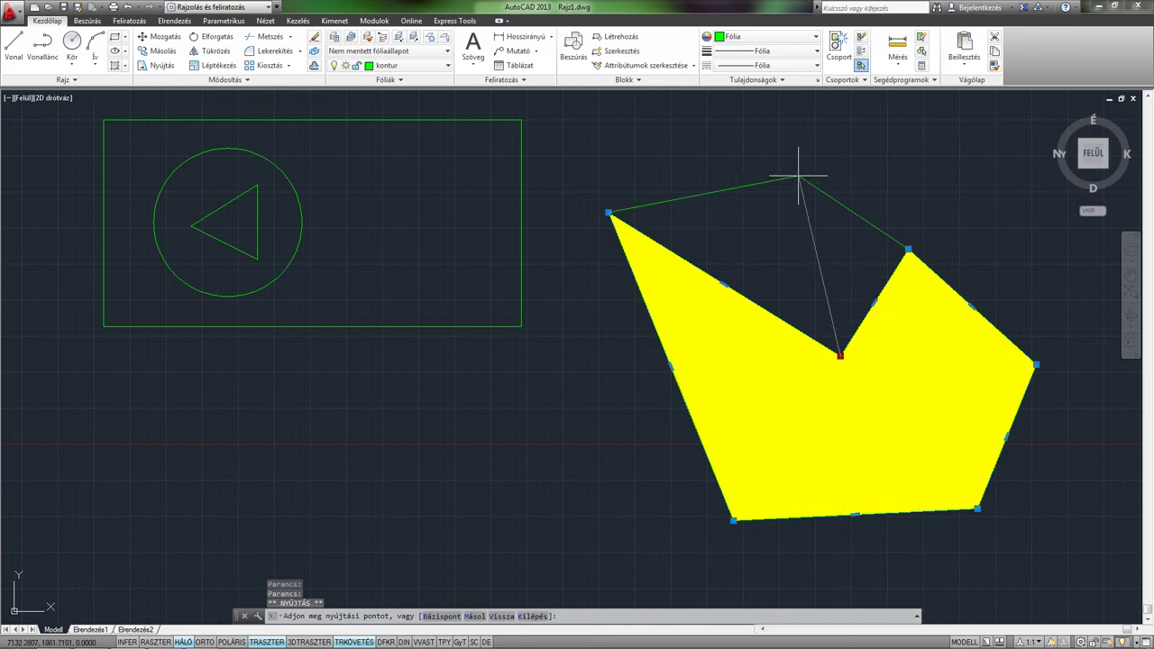
key("Escape")
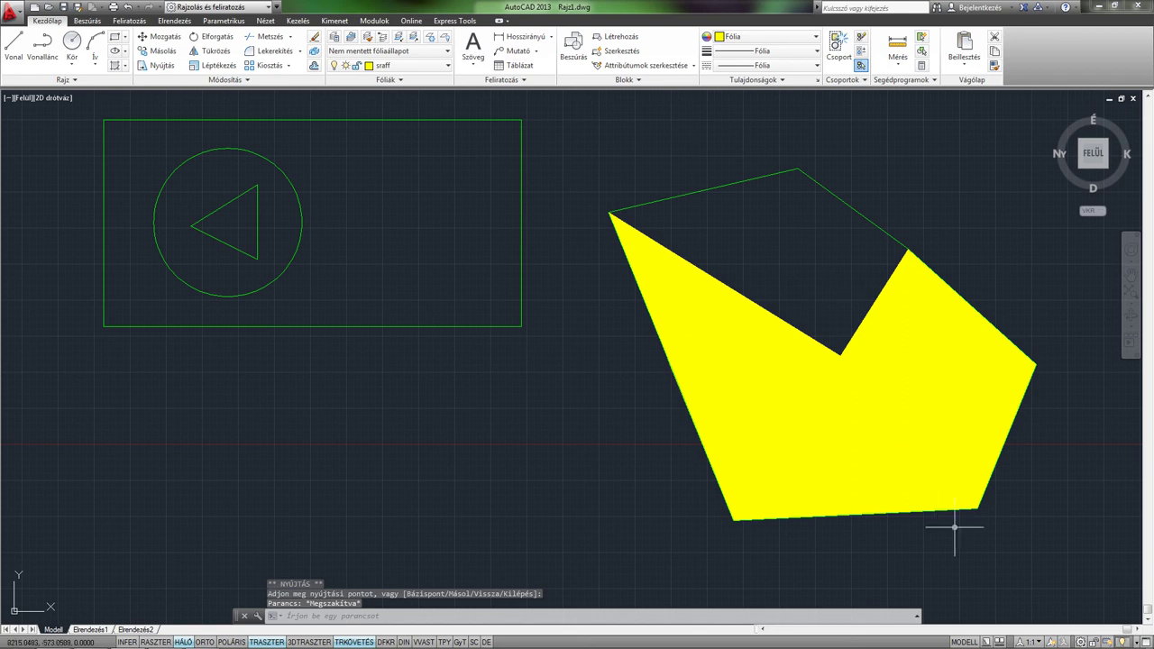
left_click(1056, 523)
left_click(611, 206)
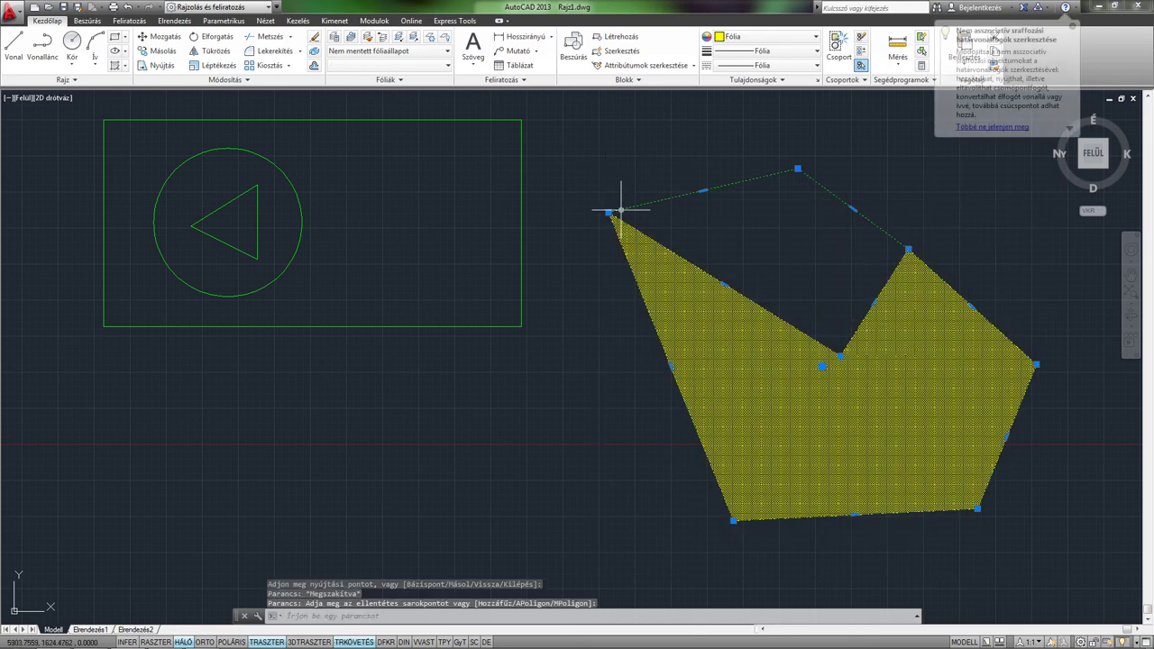
key("Delete")
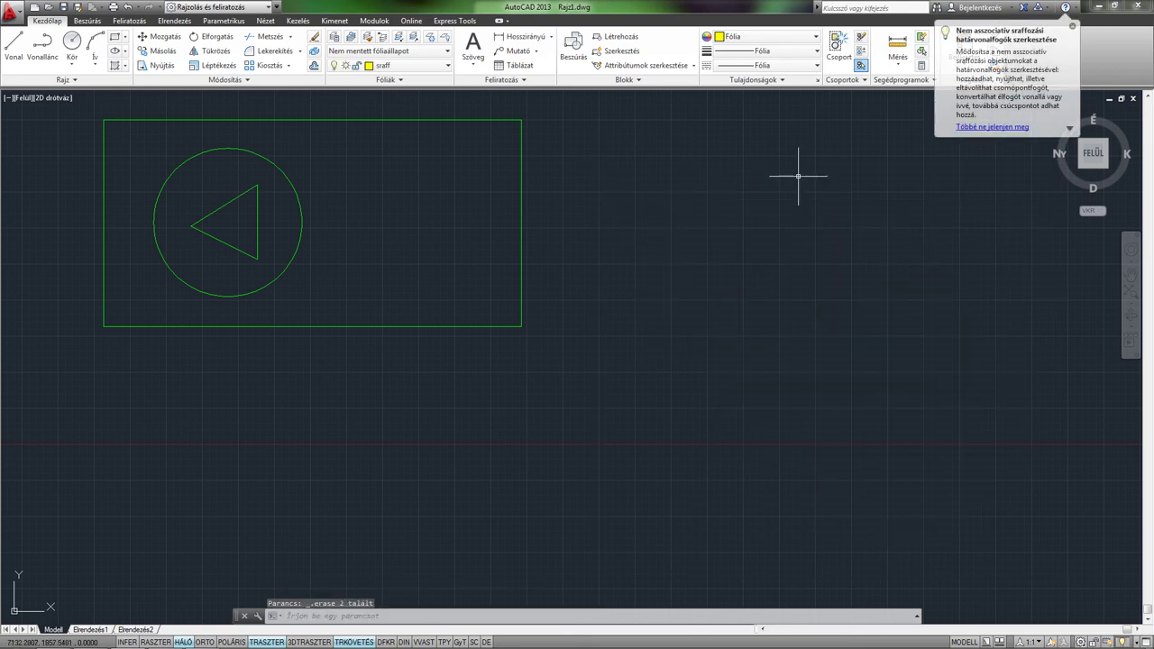
Start a new hatch and set island detection to Normális szigetkeresés in the Options panel
middle_click_drag(406, 263, 612, 335)
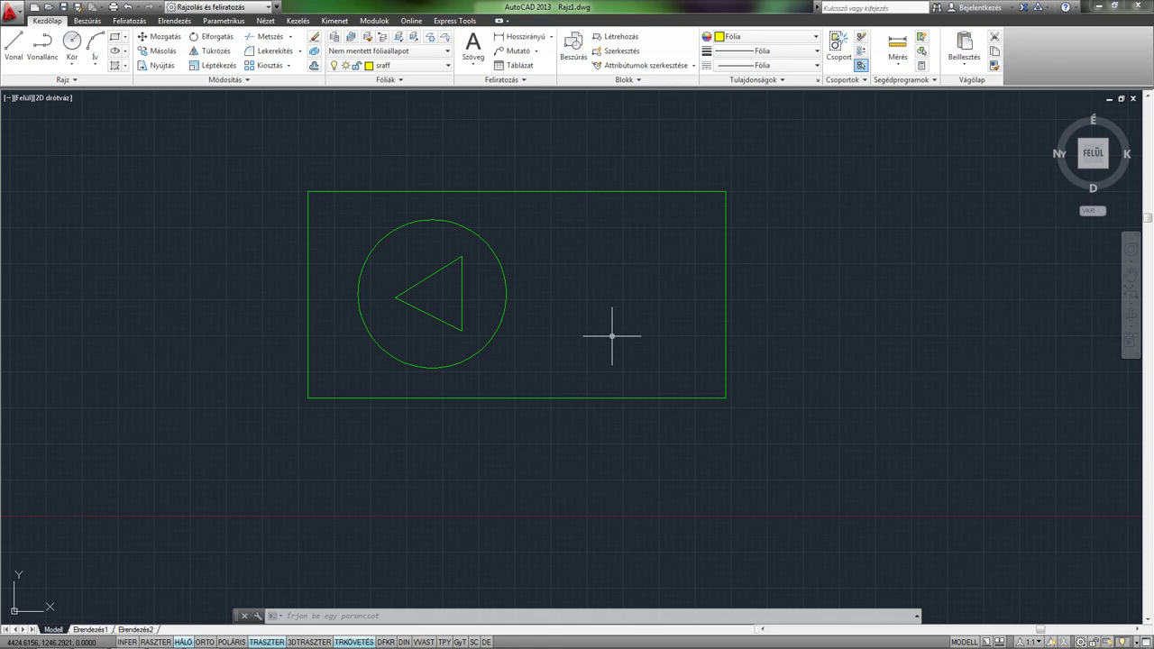
left_click(115, 65)
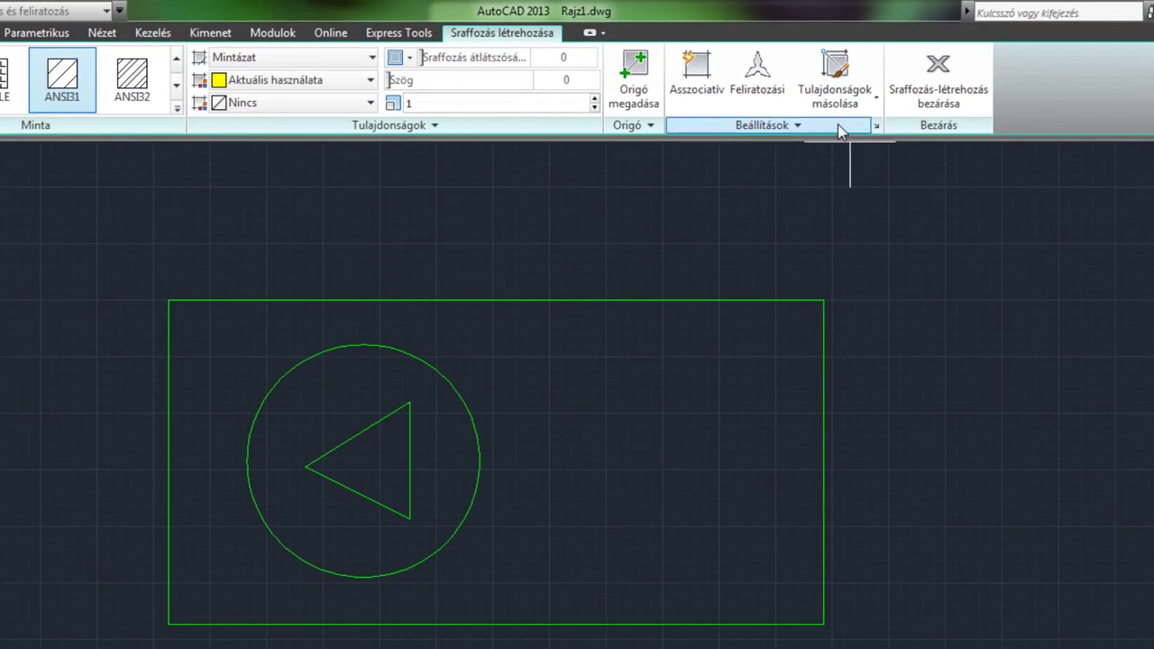
left_click(838, 126)
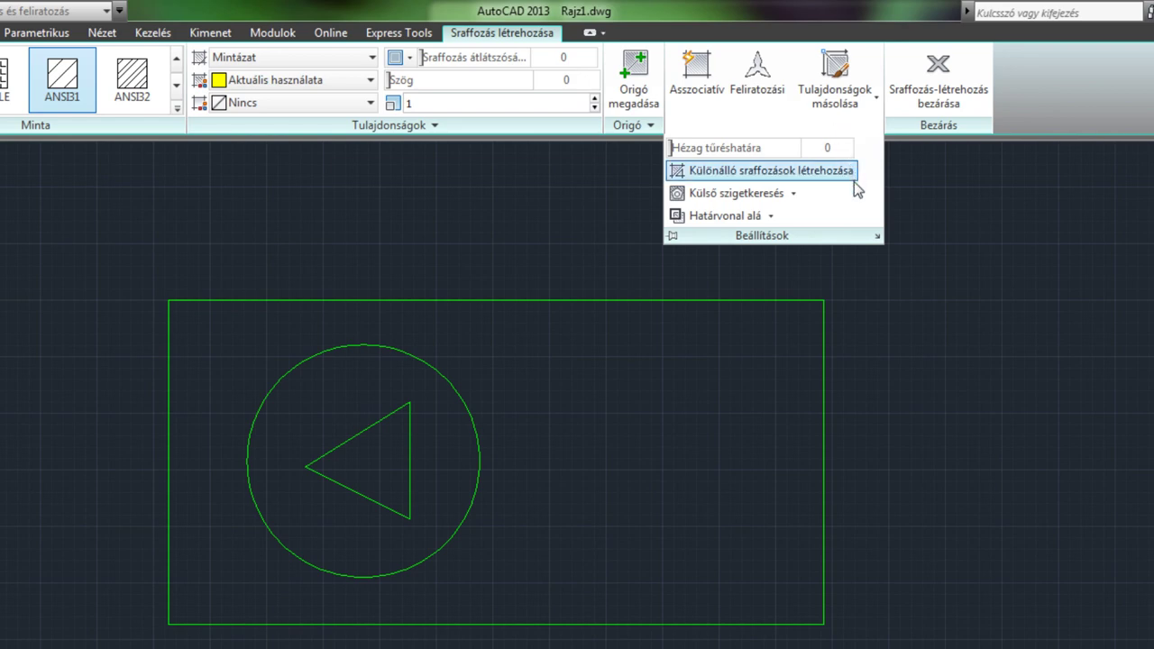
left_click(794, 194)
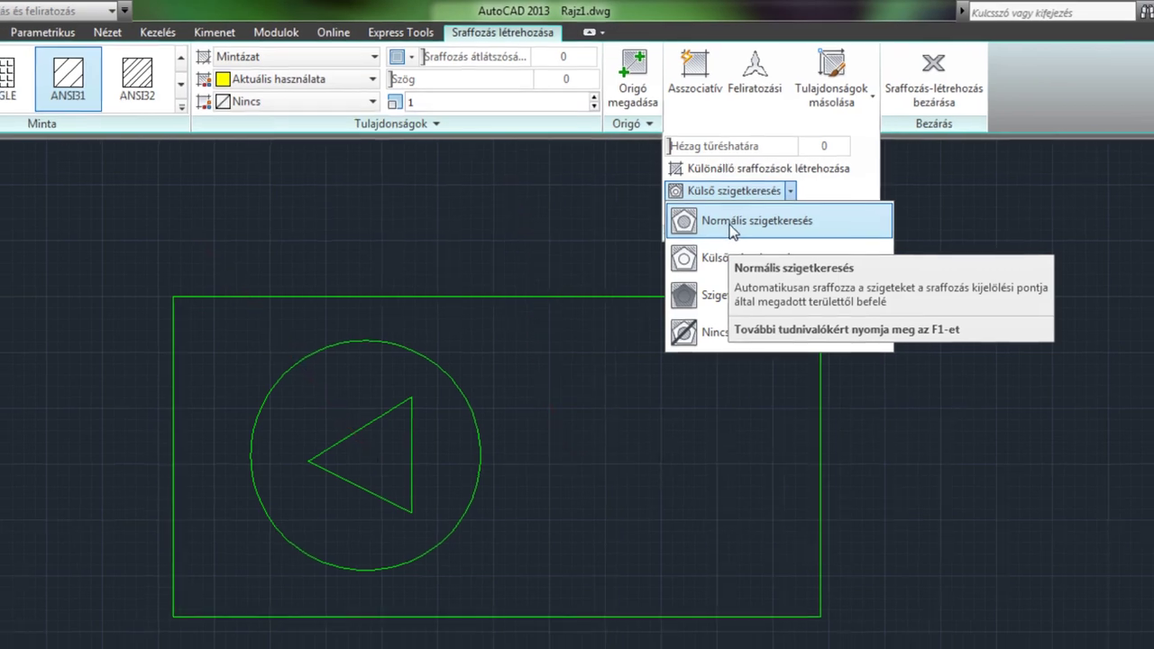
left_click(735, 229)
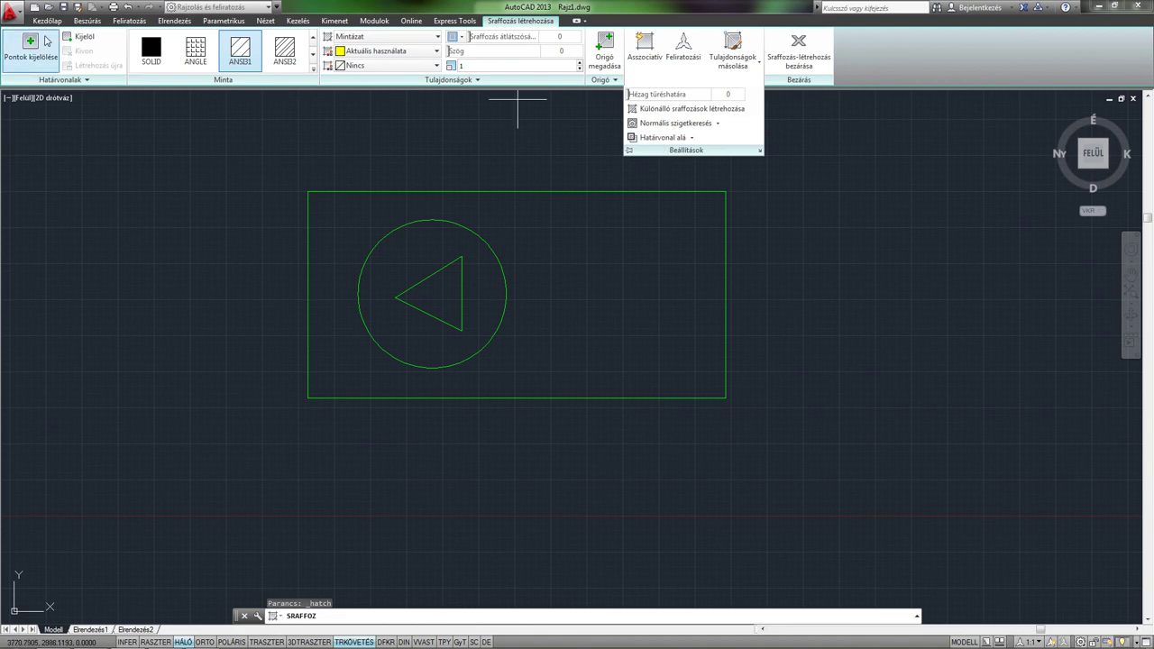
Fill inside the rectangle with a SOLID yellow hatch, leaving the circle hollow and the triangle filled
left_click(142, 57)
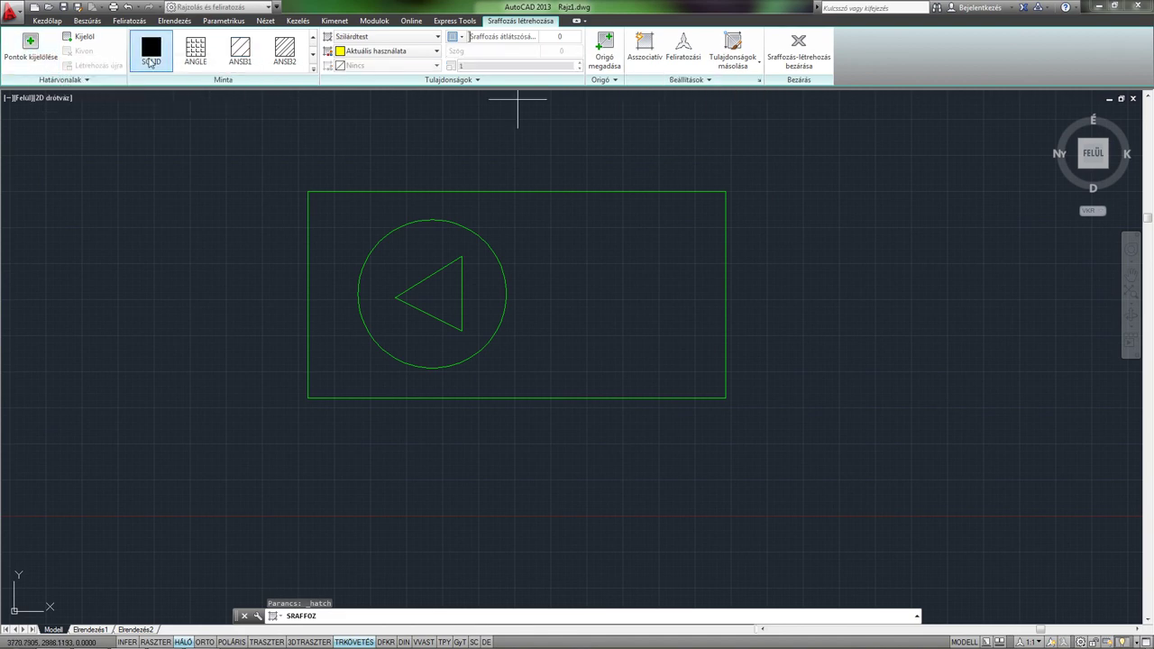
left_click(30, 49)
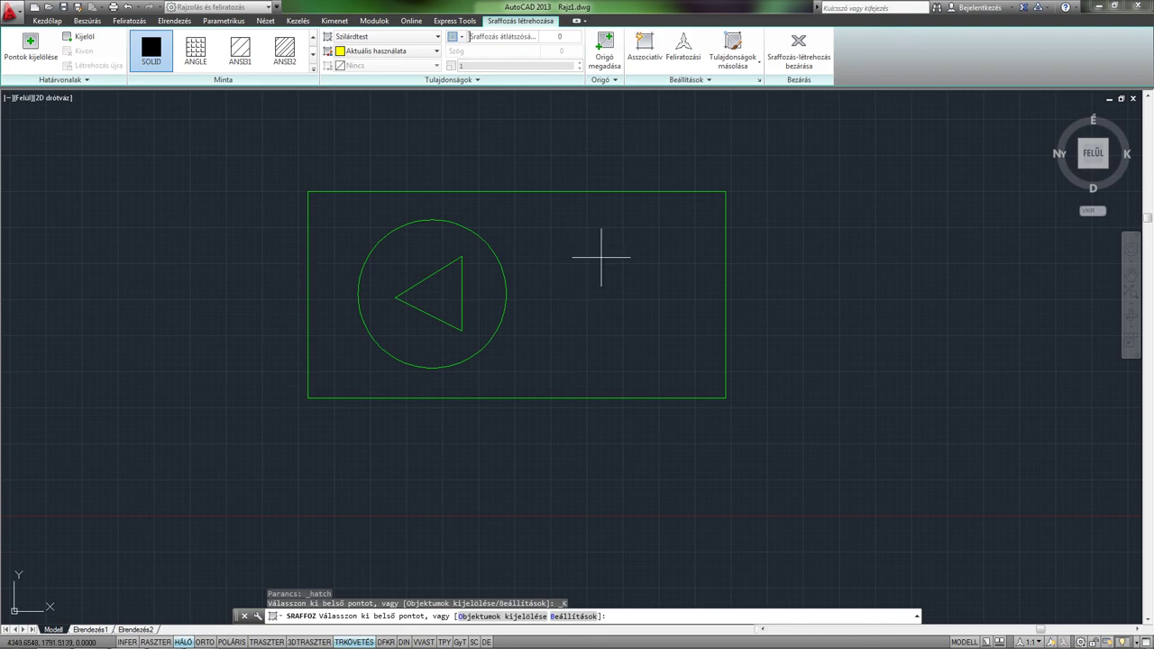
left_click(601, 257)
key("Return")
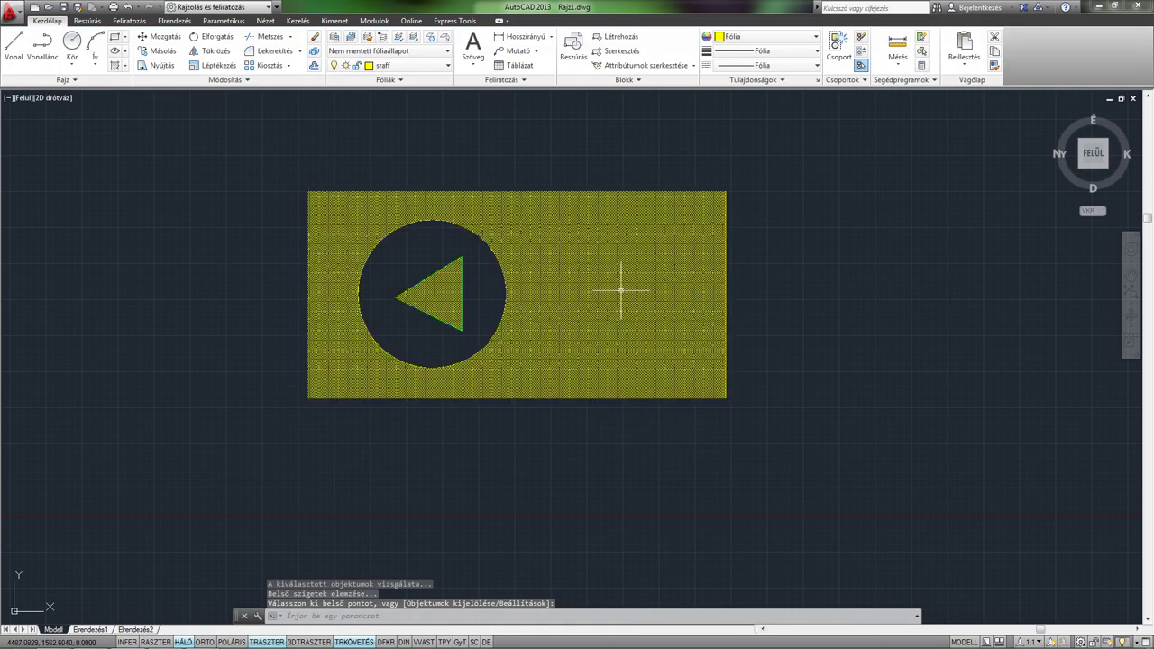
Select the yellow solid fill and delete it
left_click(622, 290)
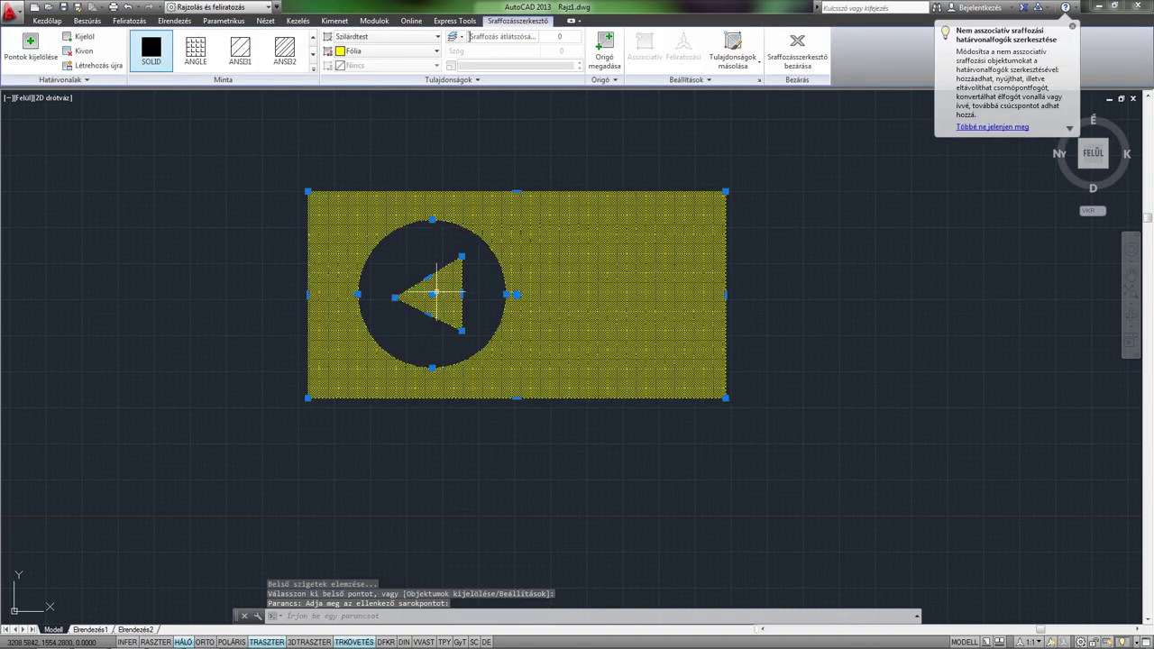
key("Escape")
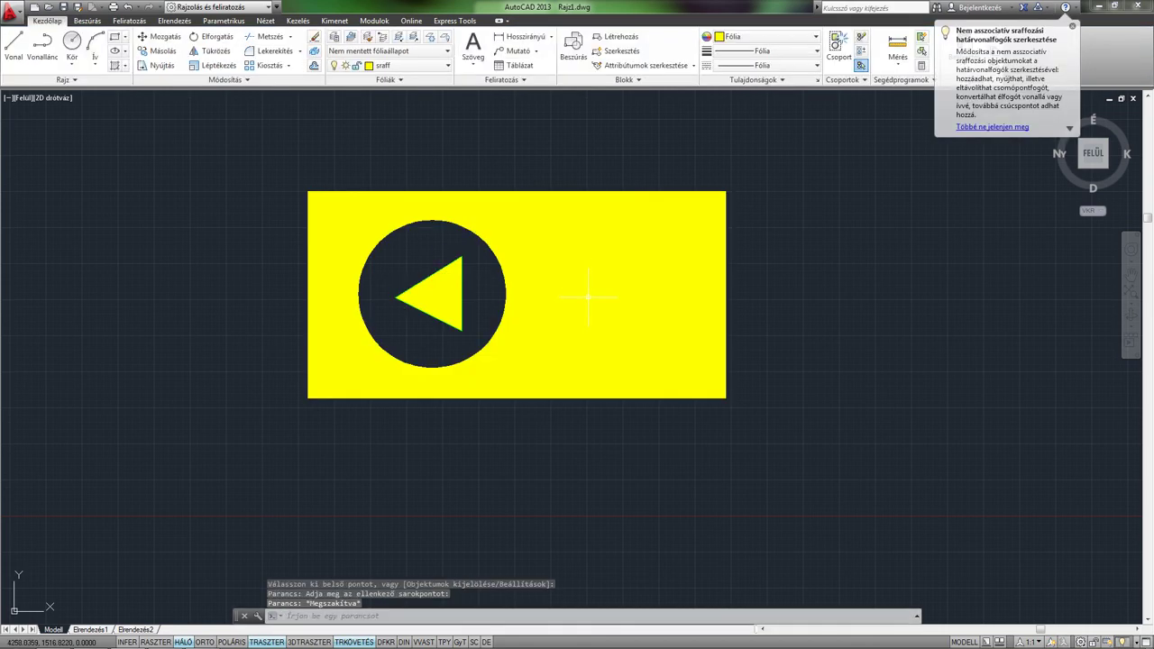
left_click(586, 291)
key("Delete")
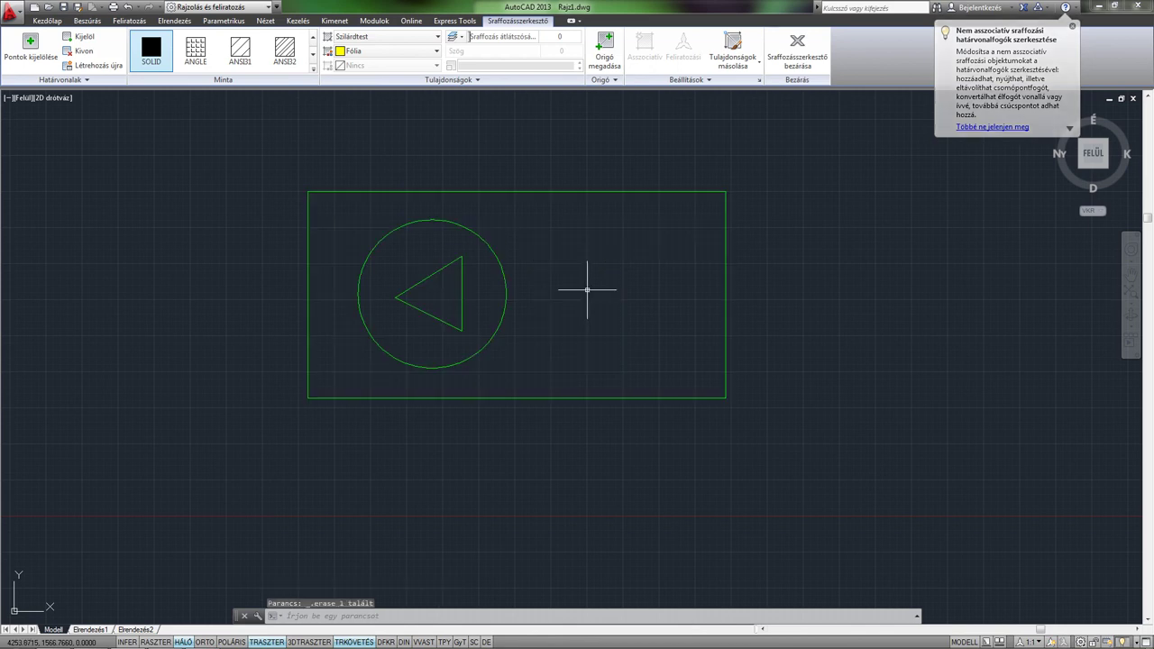
Make a solid yellow rectangle fill with Külső szigetkeresés (outer) island detection, then delete it
left_click(114, 65)
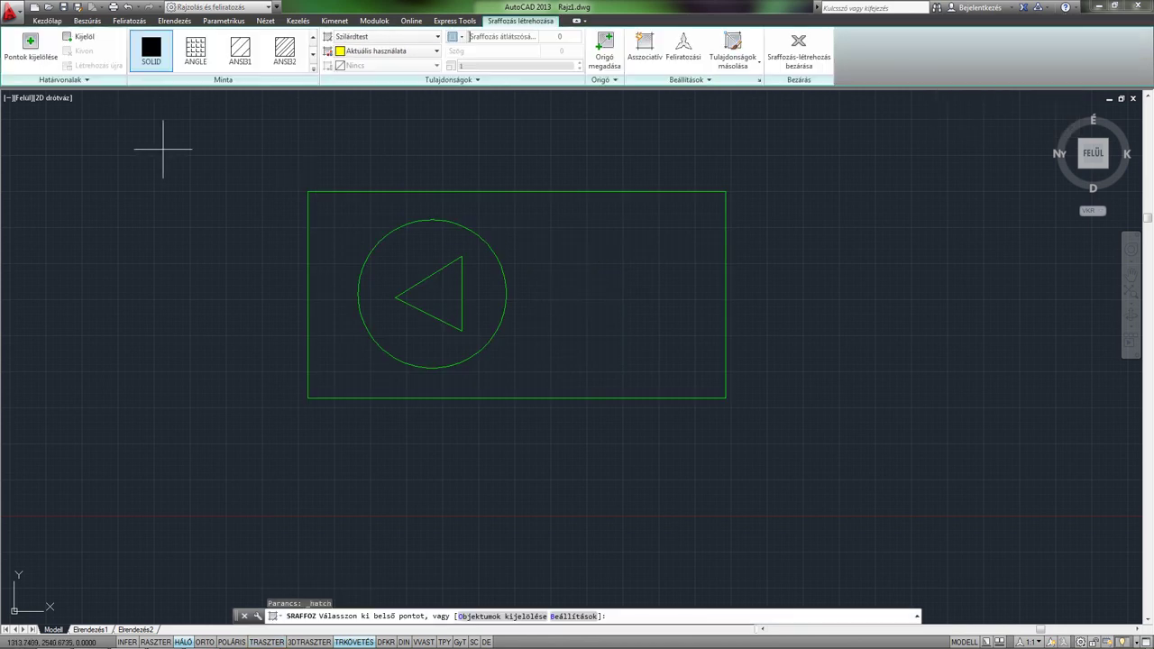
left_click(686, 79)
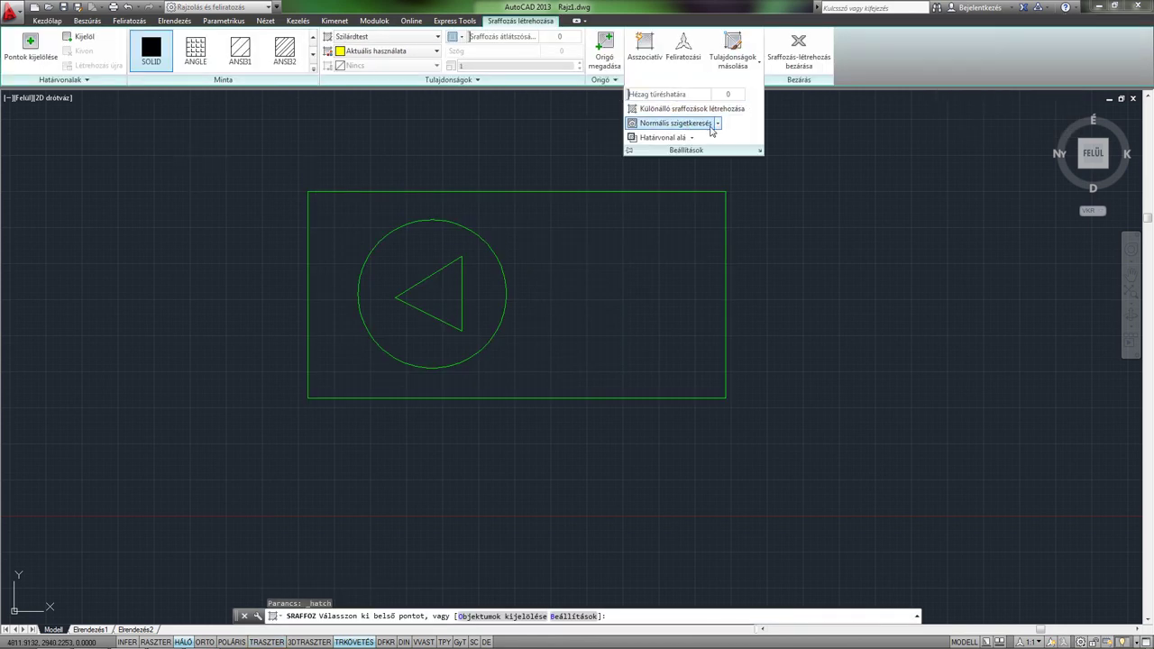
left_click(718, 123)
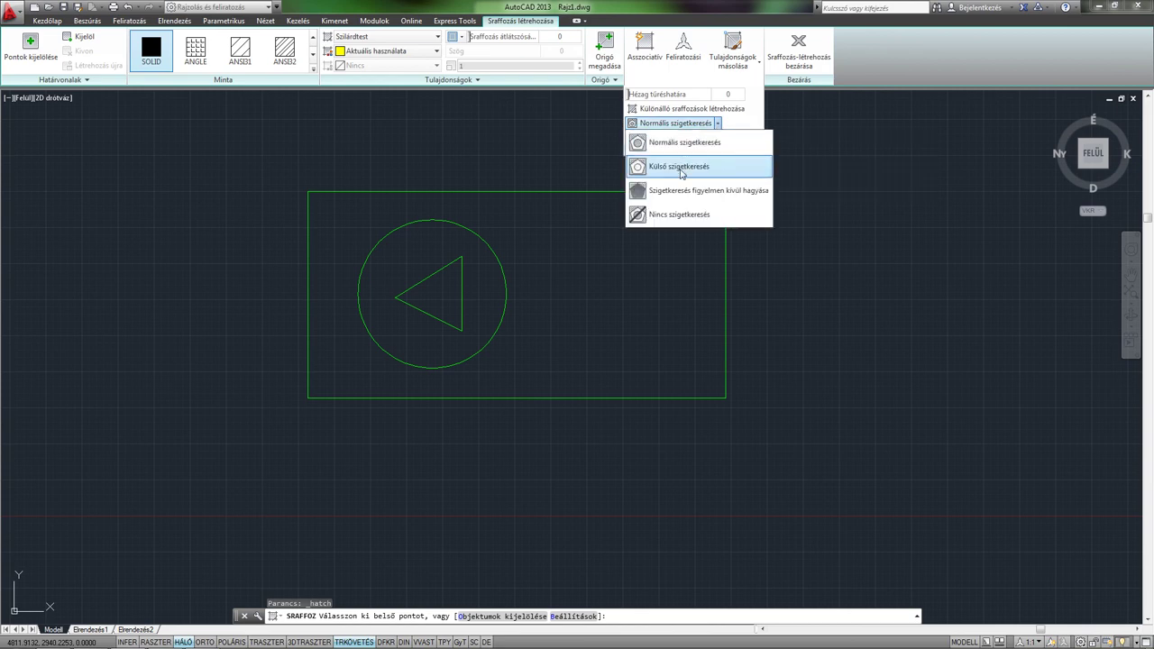
left_click(679, 166)
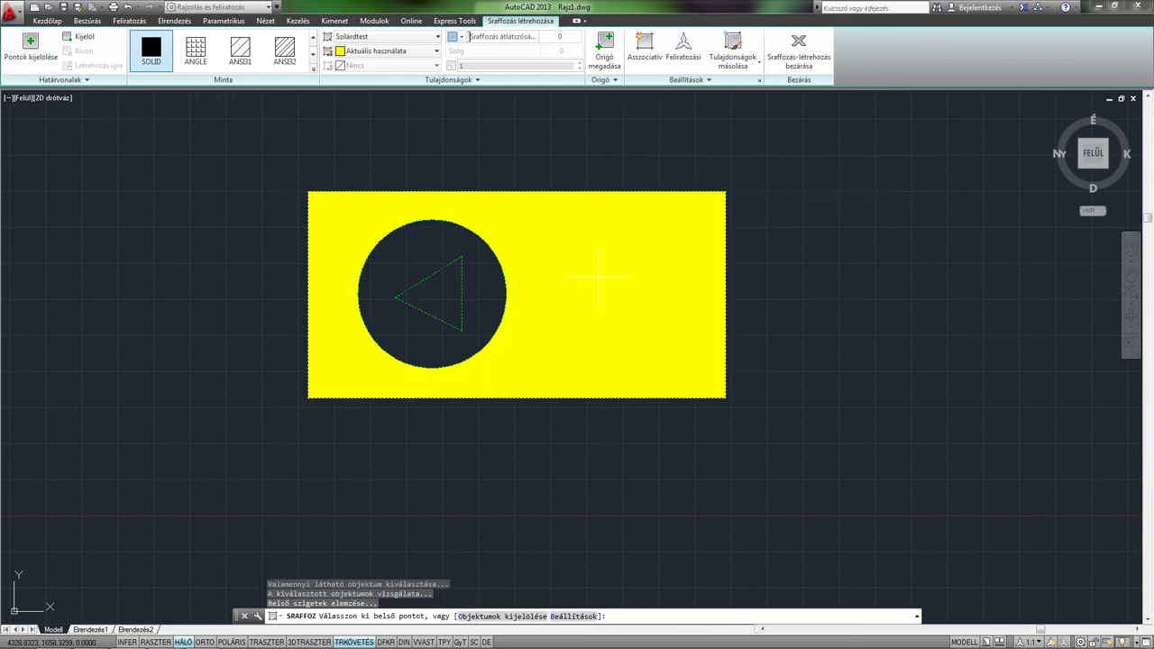
key("Return")
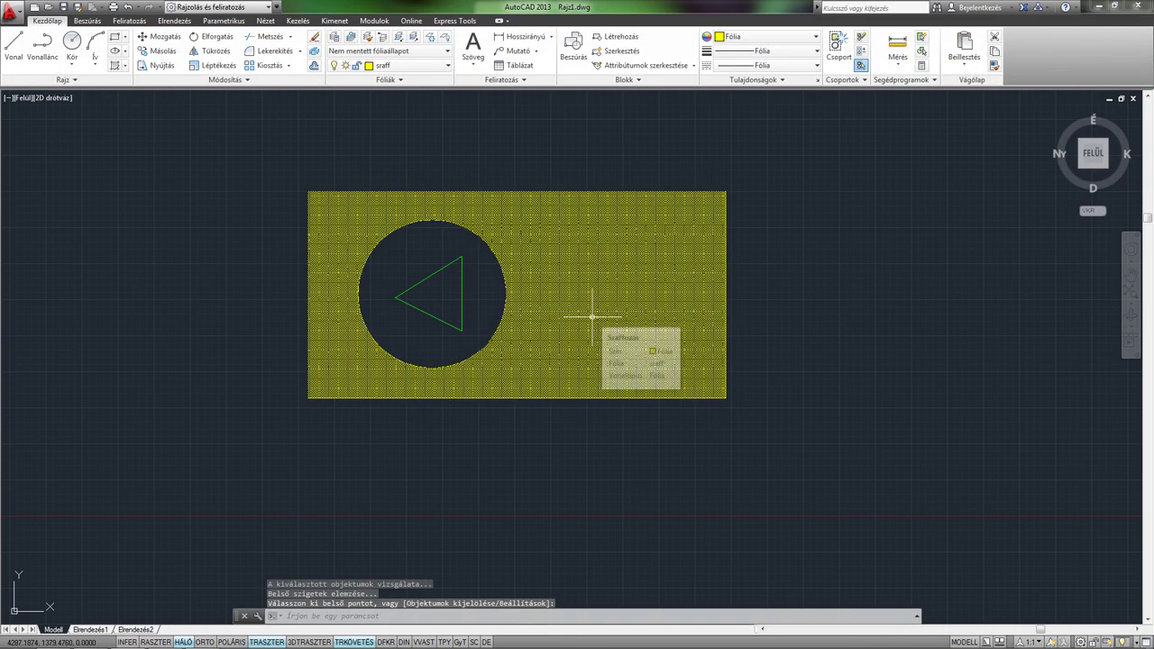
mouse_move(591, 317)
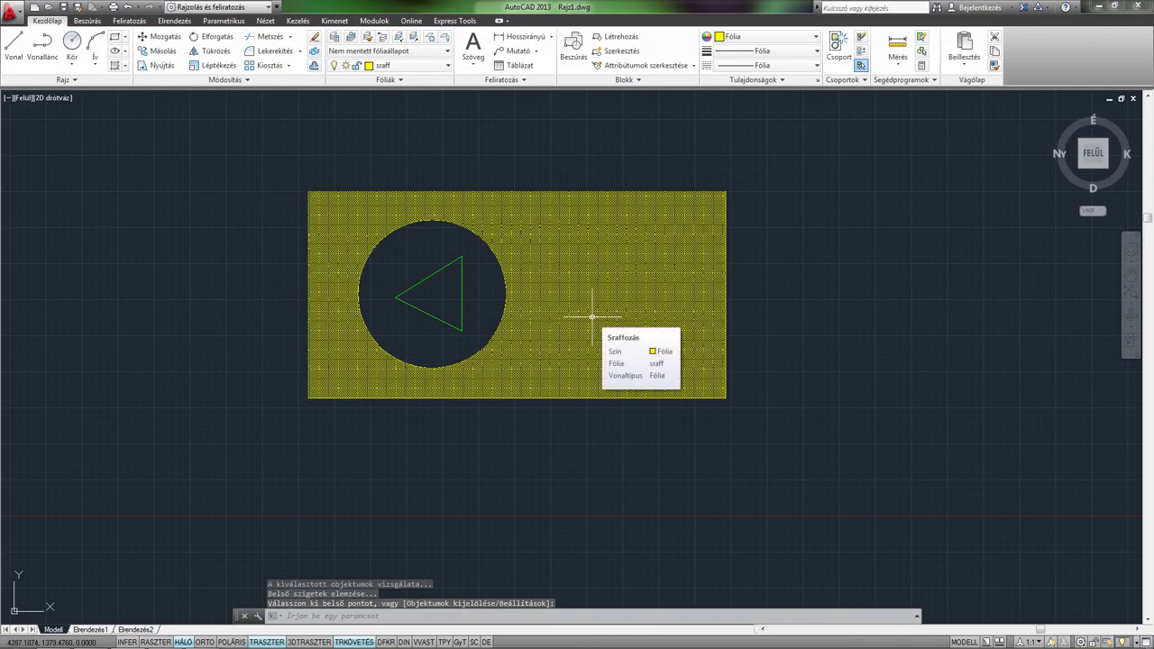
left_click(592, 316)
key("Delete")
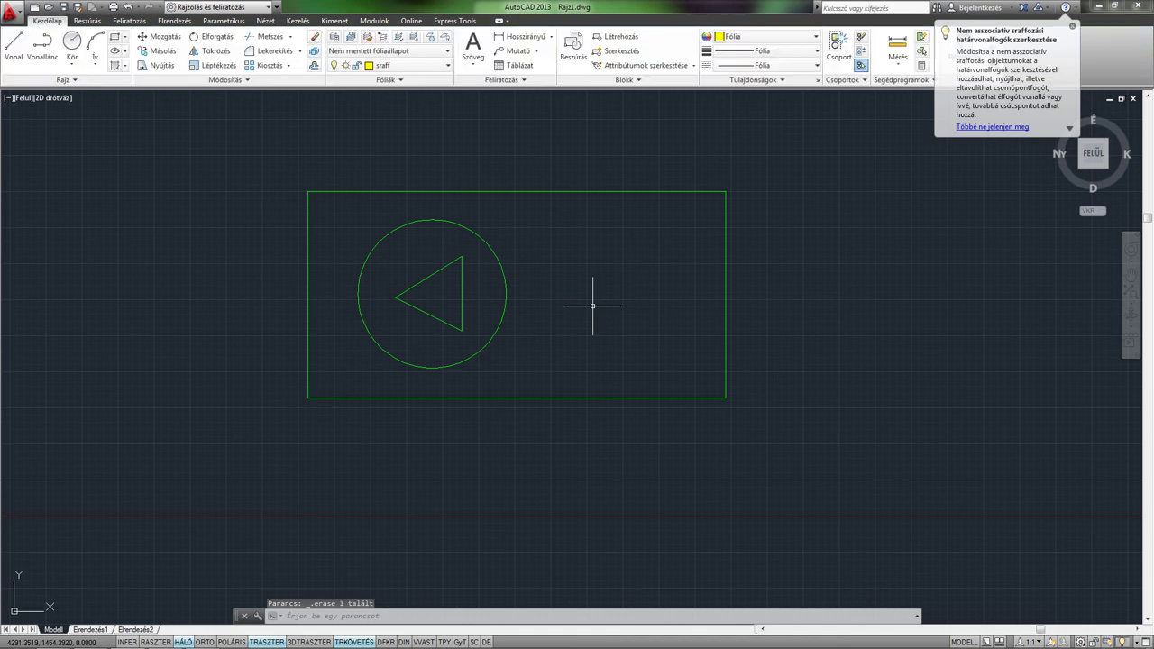
Fill the whole rectangle solid yellow with island detection set to ignore the inner shapes
left_click(114, 50)
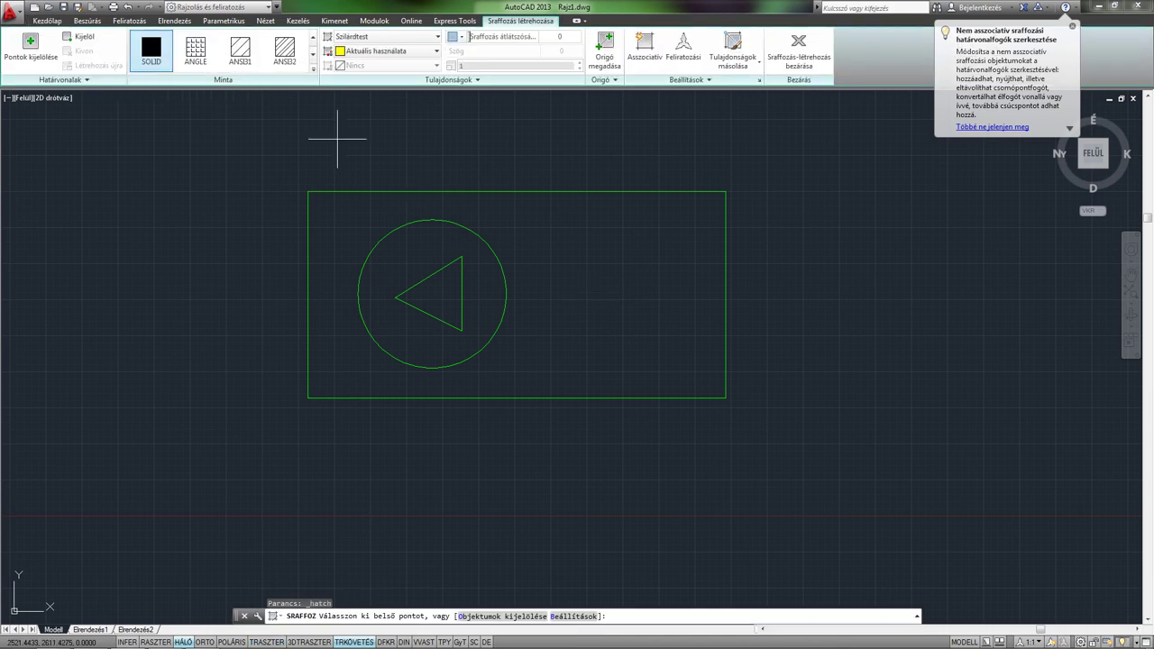
left_click(668, 81)
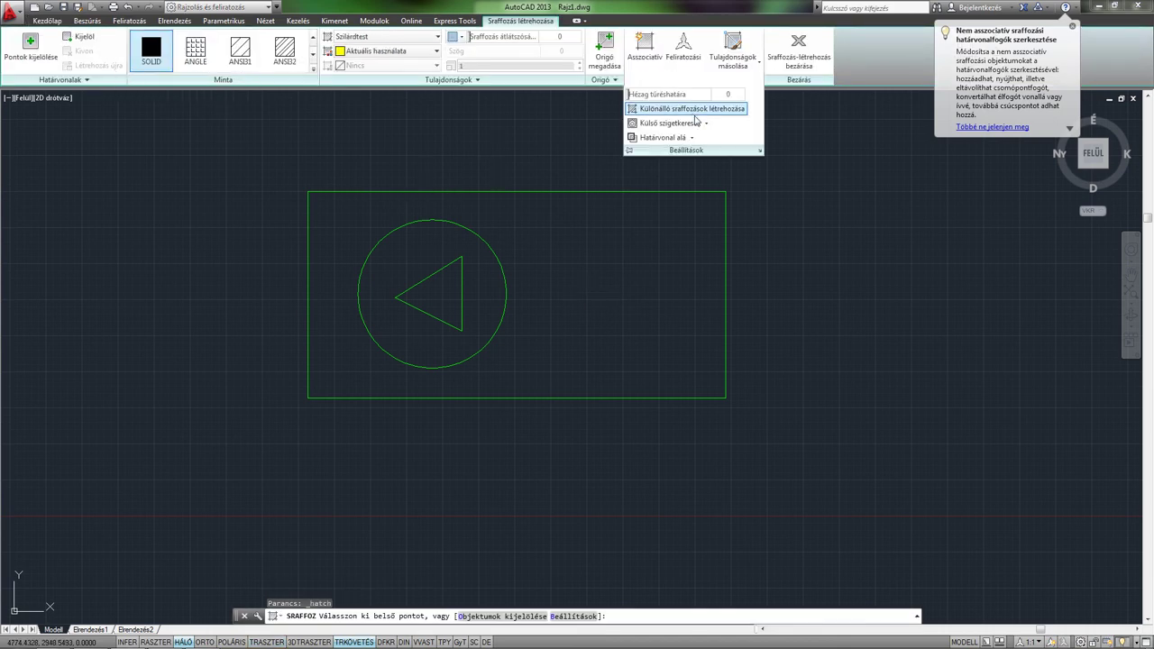
left_click(706, 123)
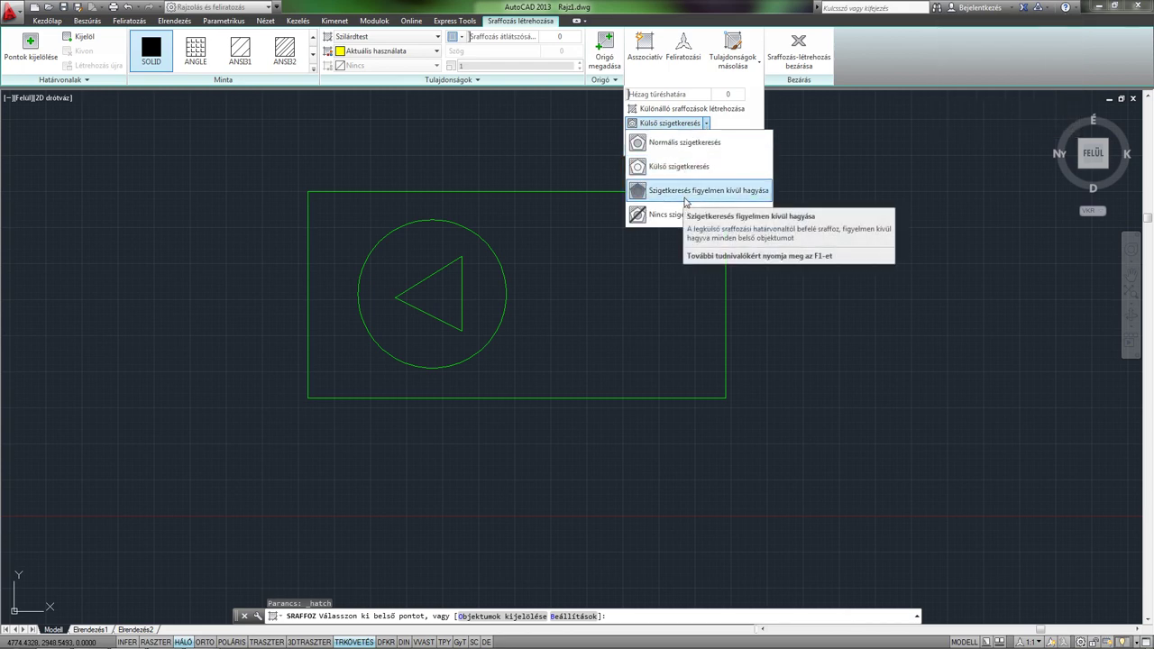
left_click(687, 190)
left_click(628, 242)
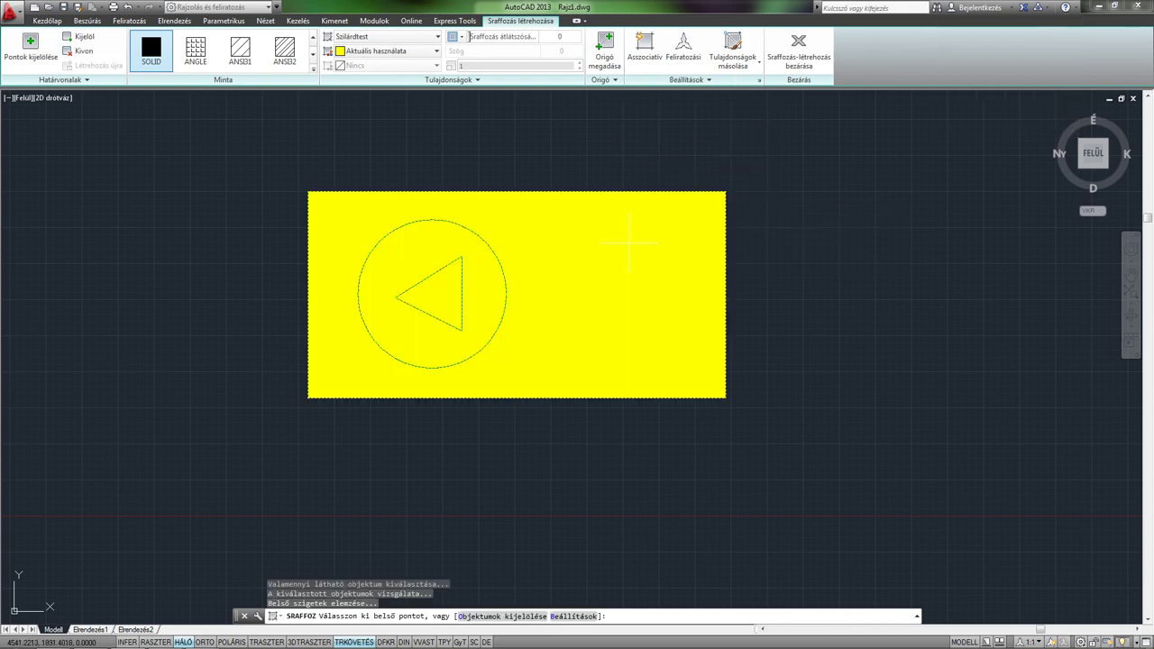
key("Return")
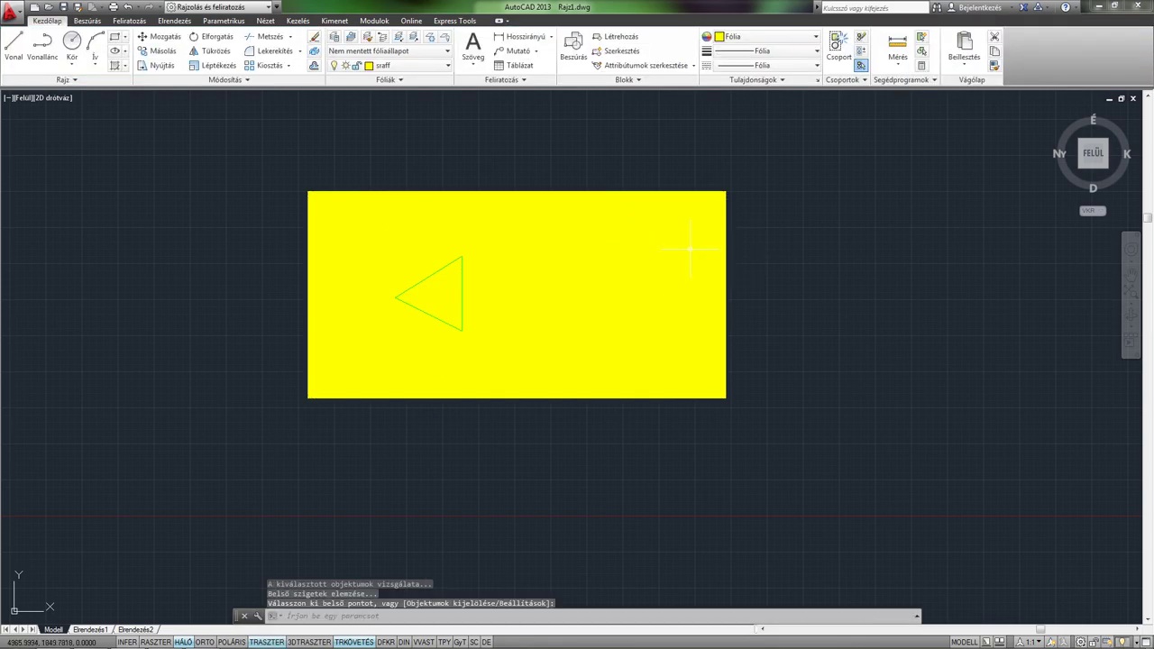
Select the island-ignoring yellow fill and delete it
left_click(690, 249)
left_click(649, 237)
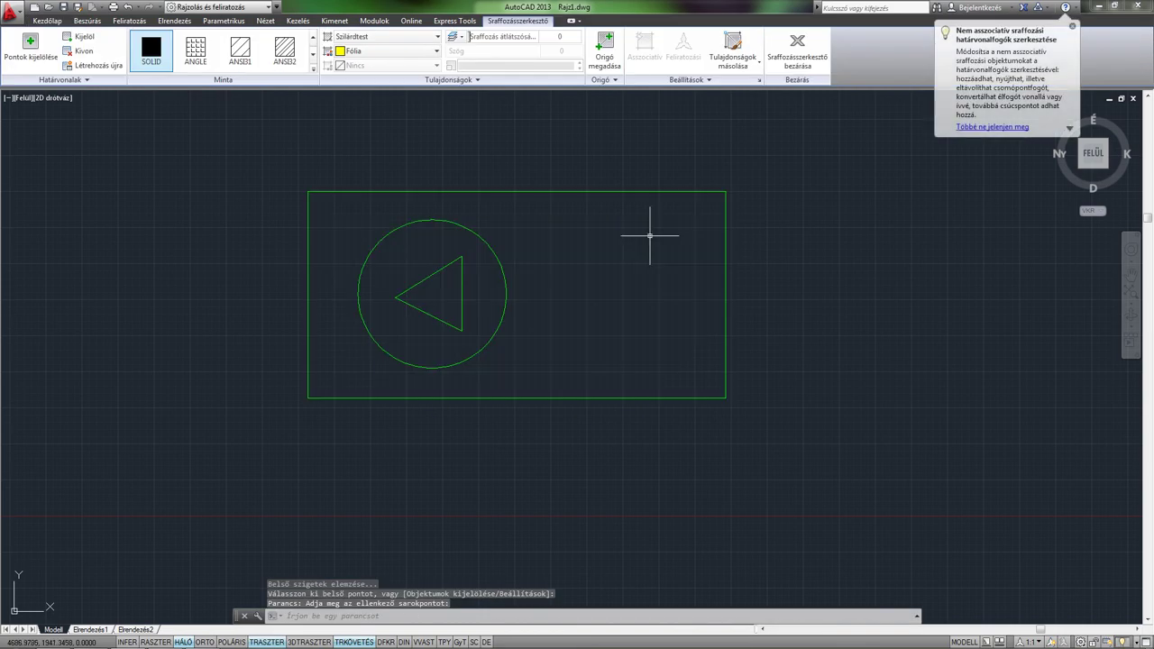
key("Delete")
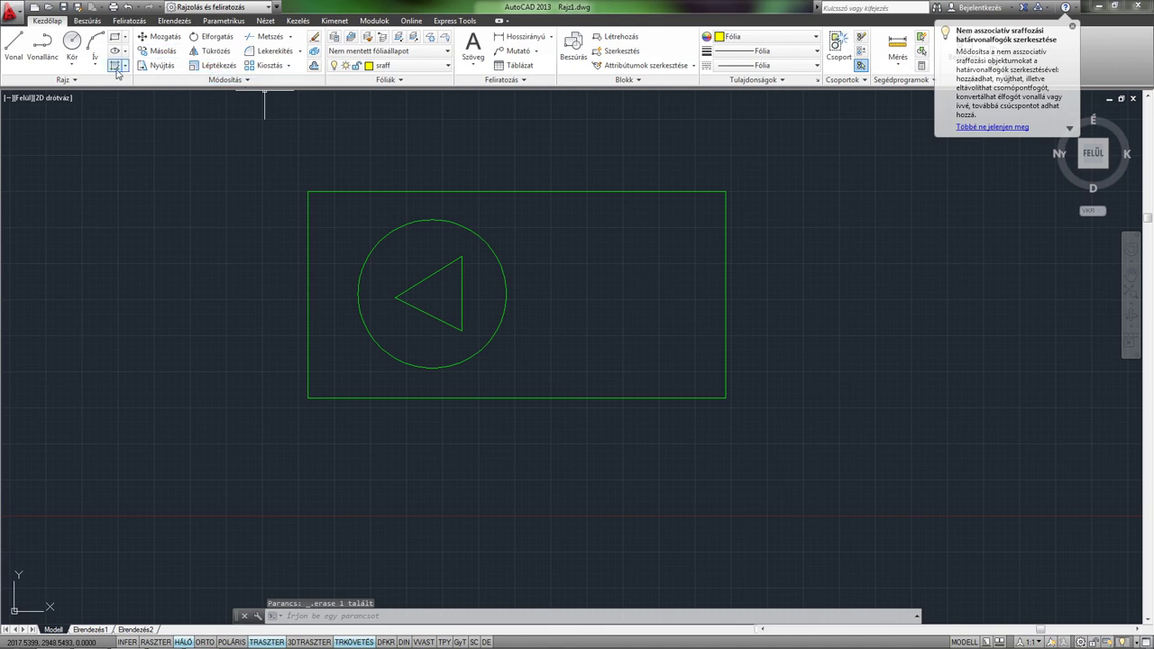
Set hatch island detection back to Normal, then cancel the hatch
left_click(115, 65)
left_click(689, 80)
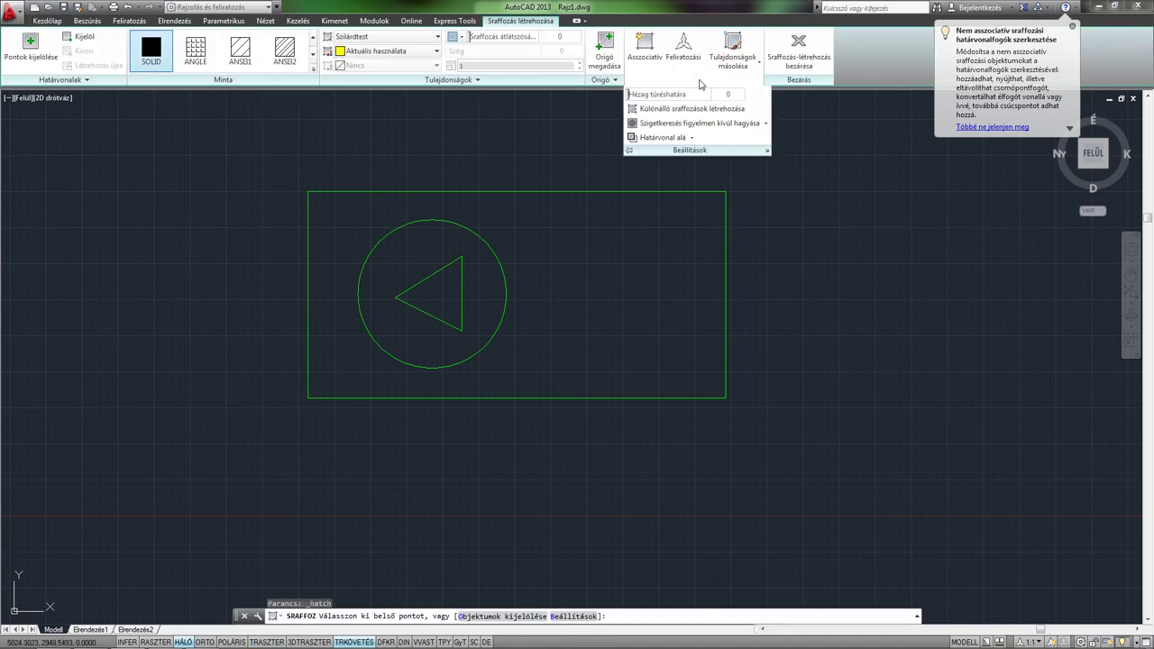
left_click(765, 122)
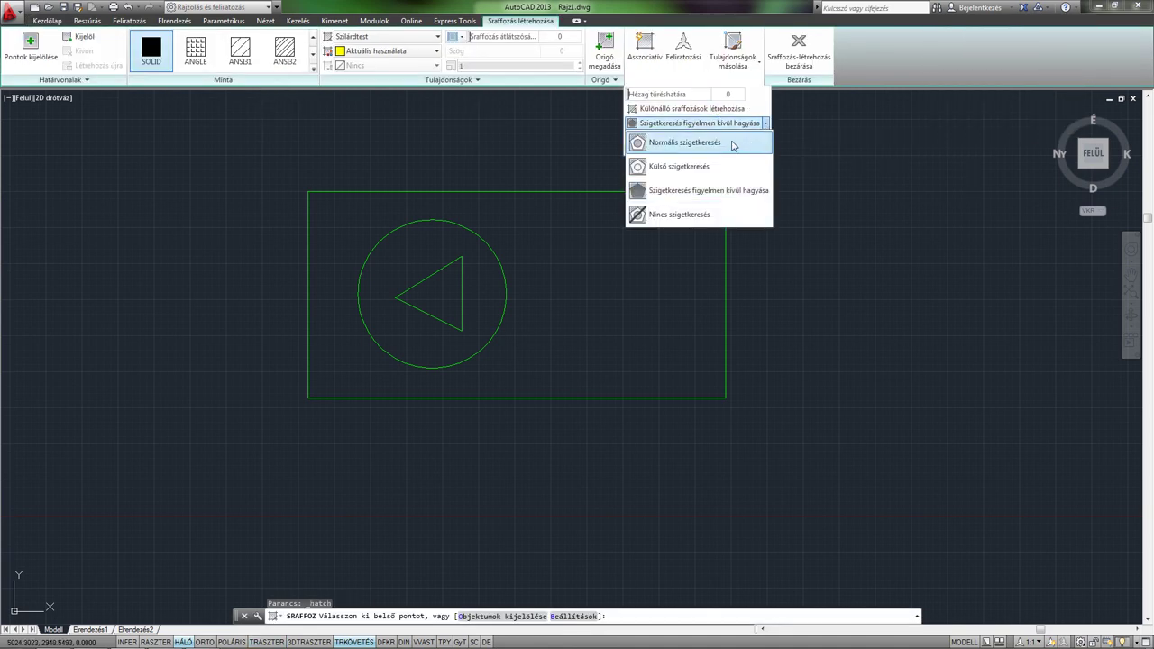
left_click(729, 147)
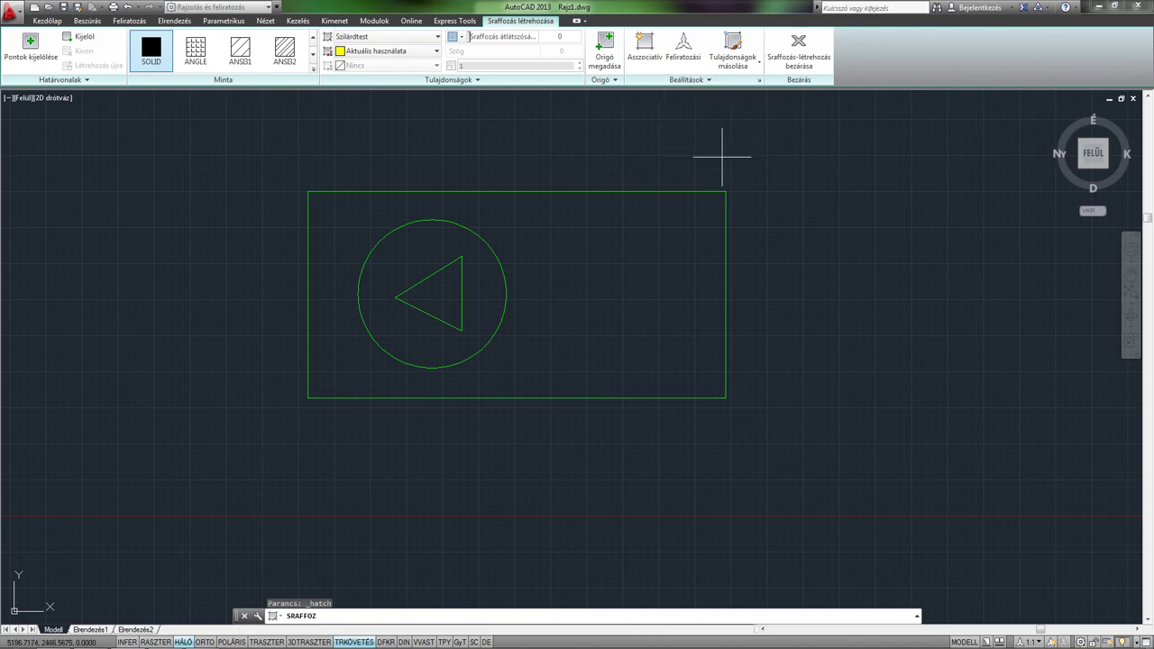
key("Escape")
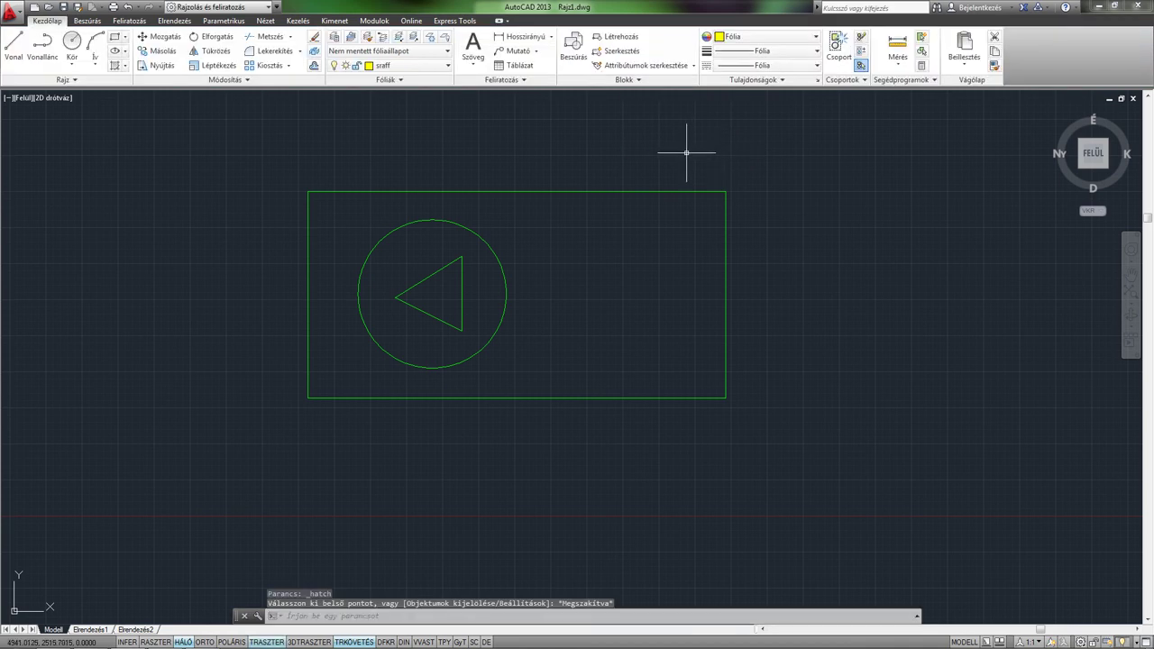
Window-select the rectangle, circle and triangle and erase them
left_click(820, 456)
left_click(253, 149)
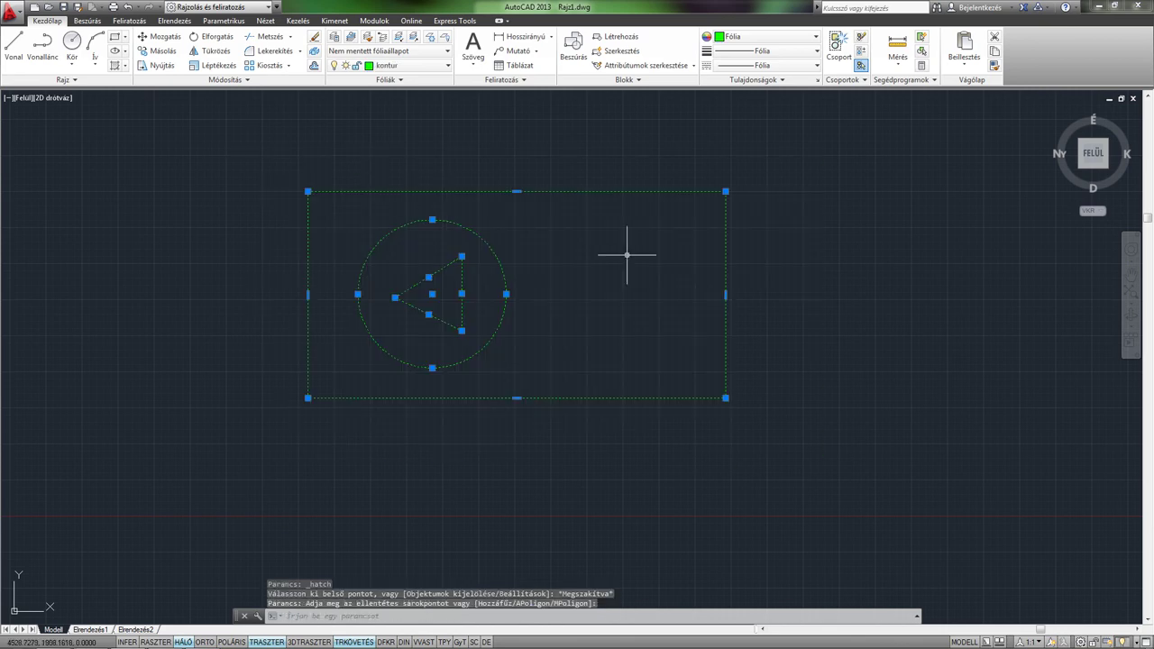
key("Delete")
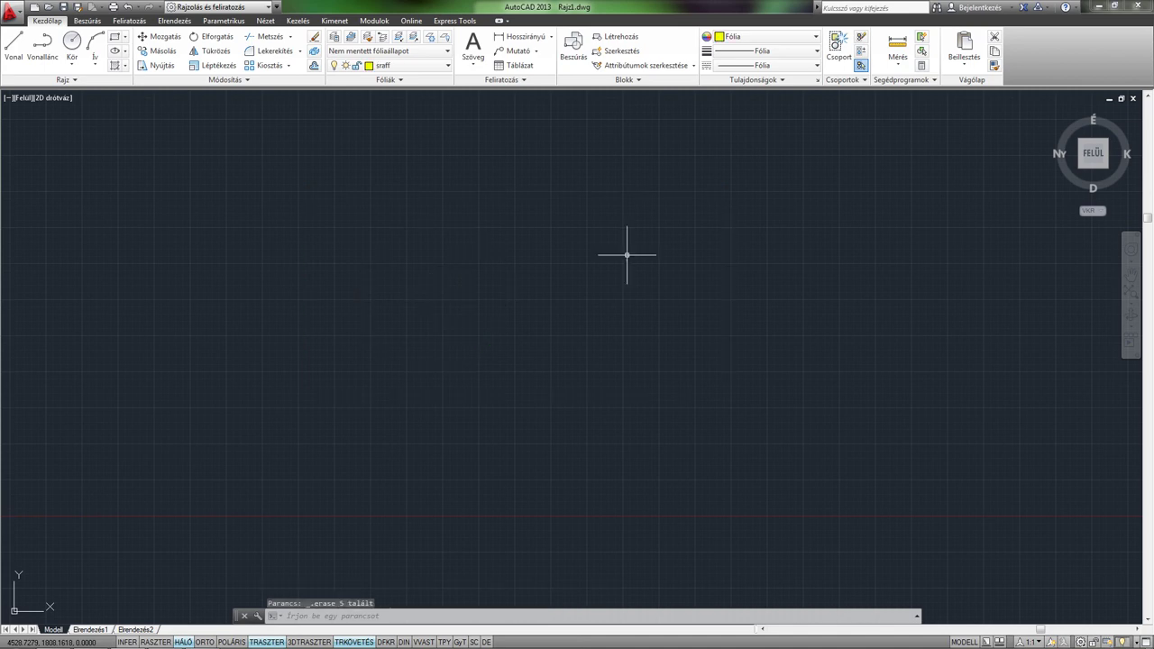
Make kontur the current layer and draw a closed nine-sided outline with Line
left_click(406, 65)
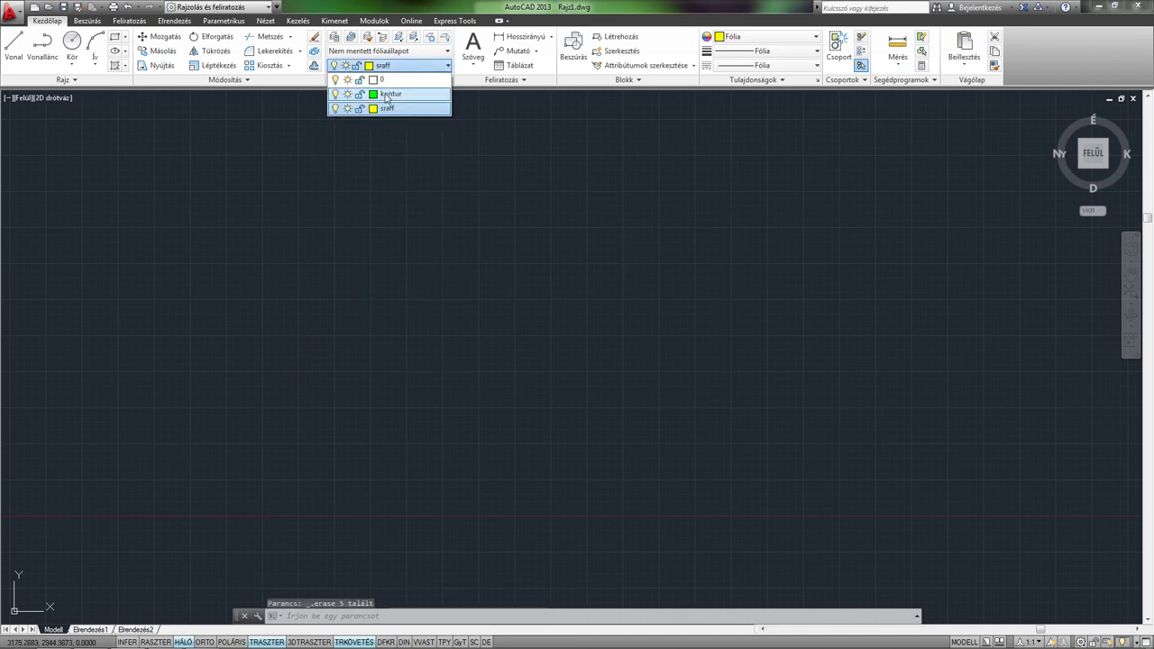
left_click(386, 100)
left_click(11, 60)
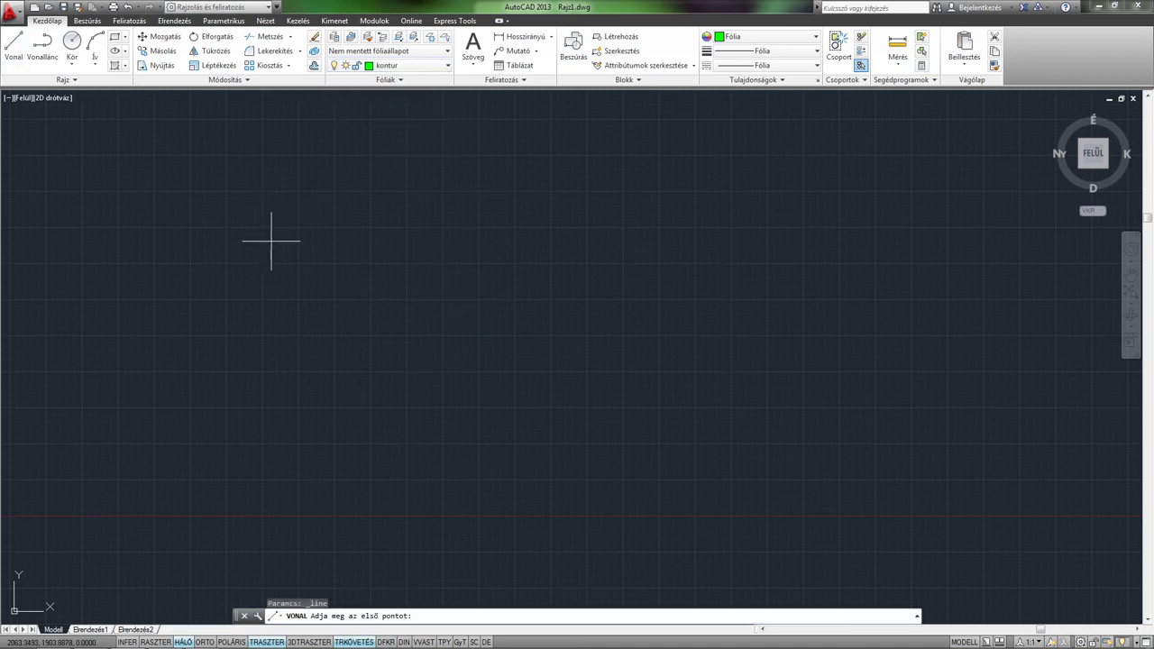
left_click(302, 377)
left_click(443, 139)
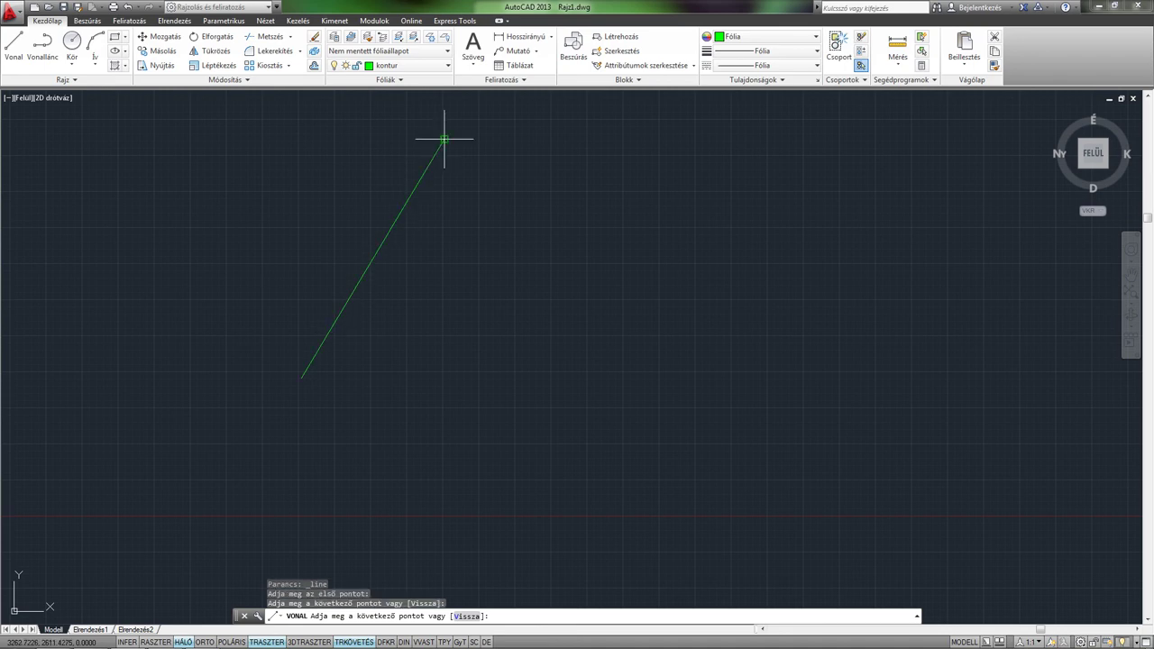
left_click(657, 285)
left_click(776, 209)
left_click(792, 411)
left_click(631, 390)
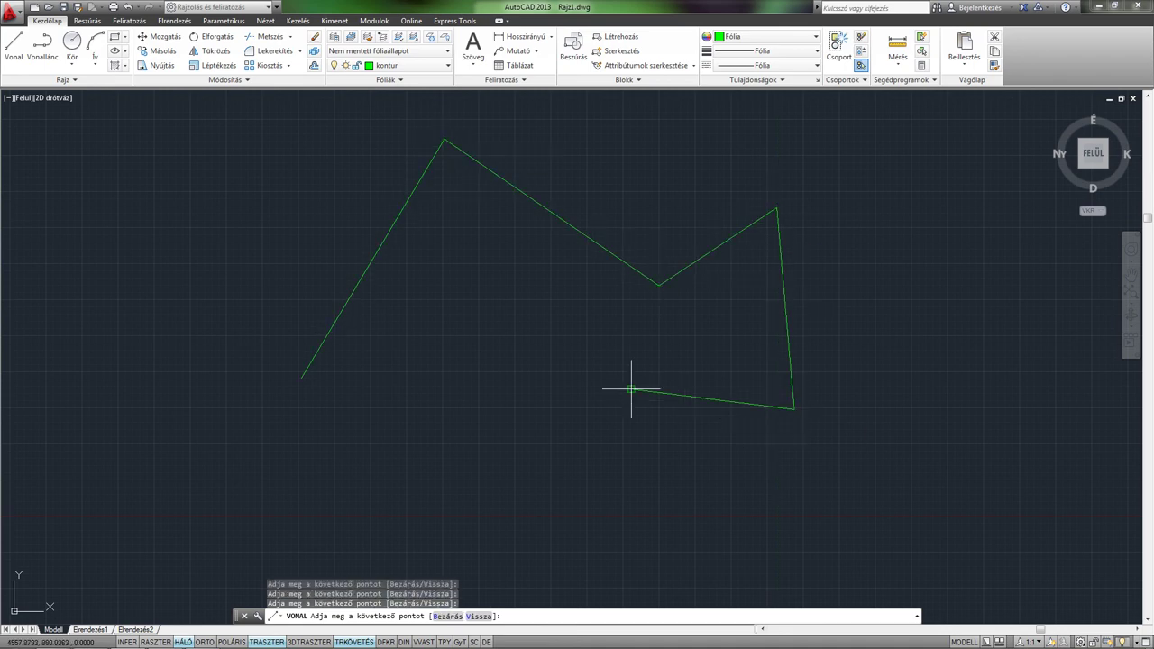
left_click(605, 503)
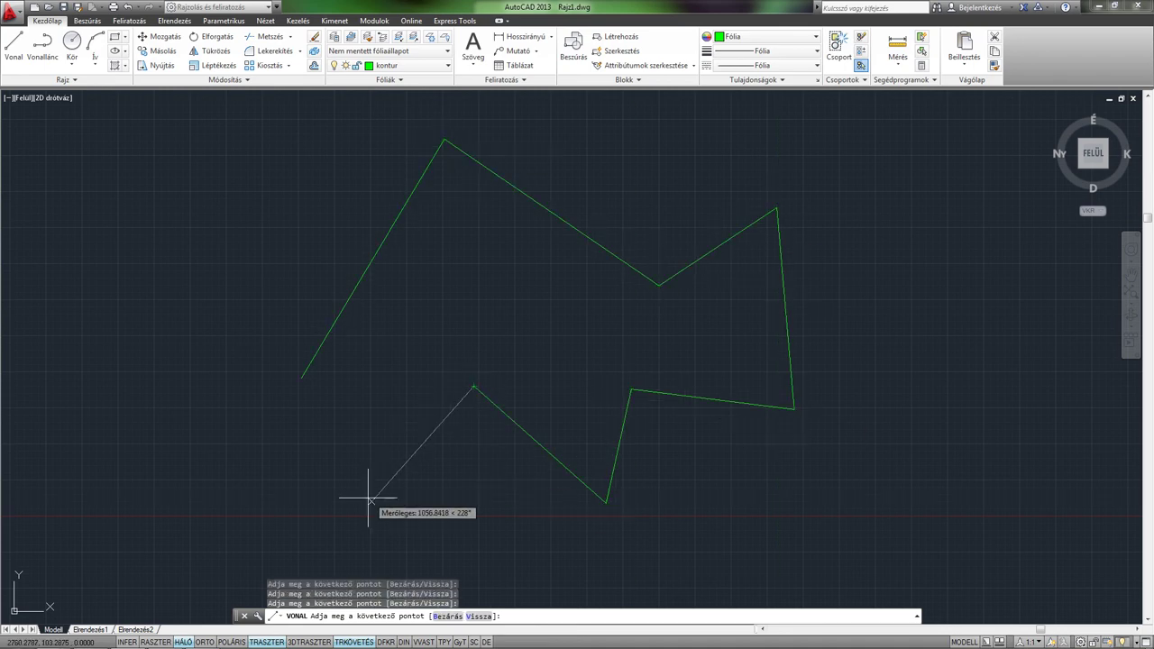
scroll(299, 365, "up", 3)
scroll(299, 365, "up", 2)
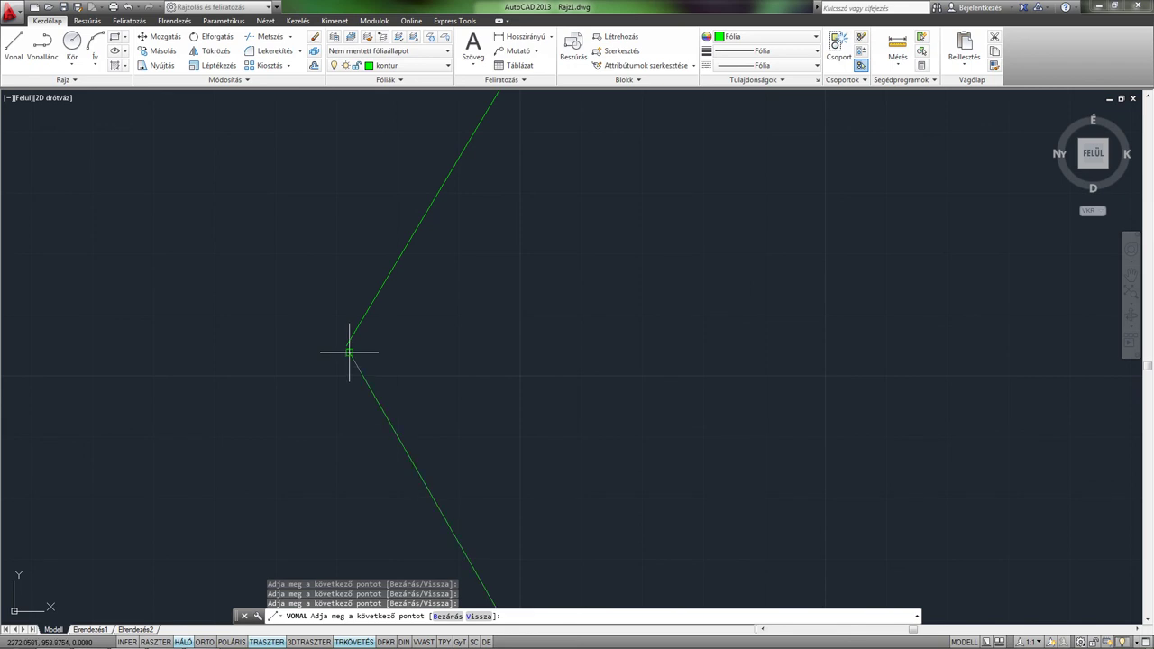
key("Return")
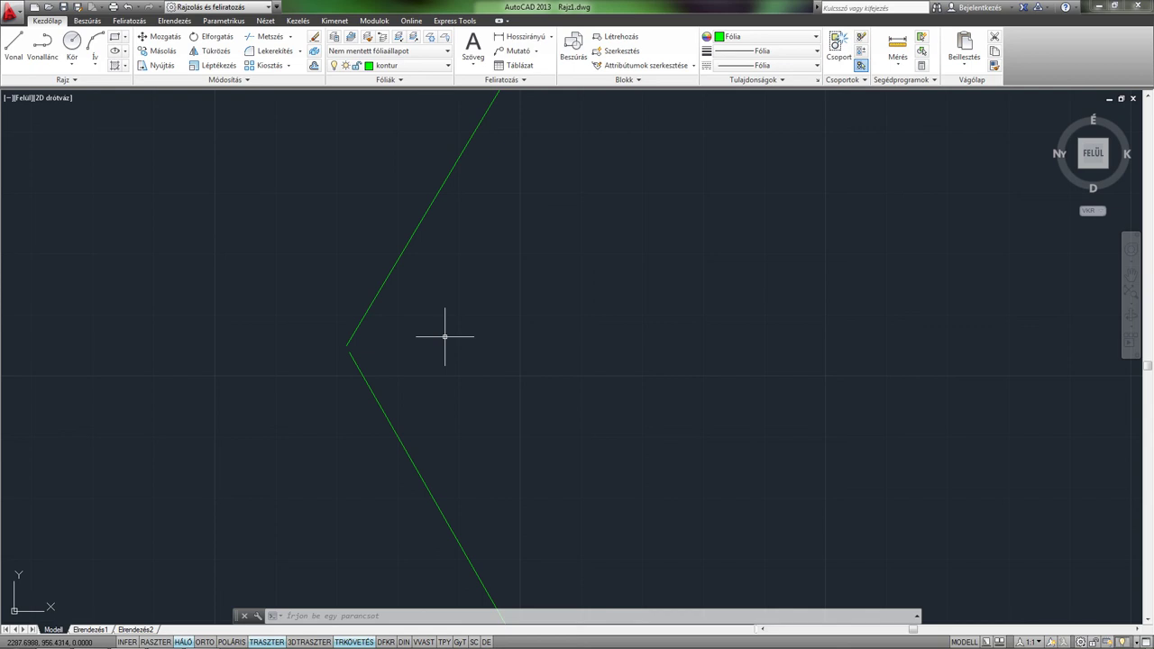
Pan and zoom so the whole polygon sits centred in the view
middle_click_drag(444, 337, 675, 340)
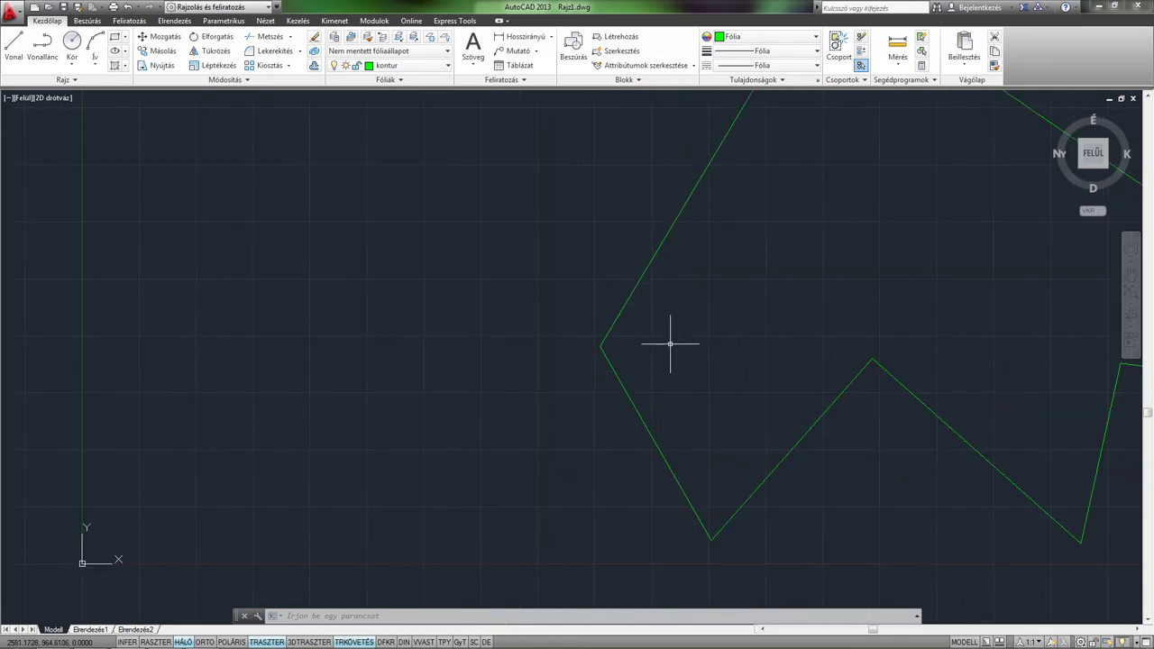
scroll(405, 358, "down", 3)
scroll(595, 289, "down", 2)
middle_click_drag(556, 316, 515, 322)
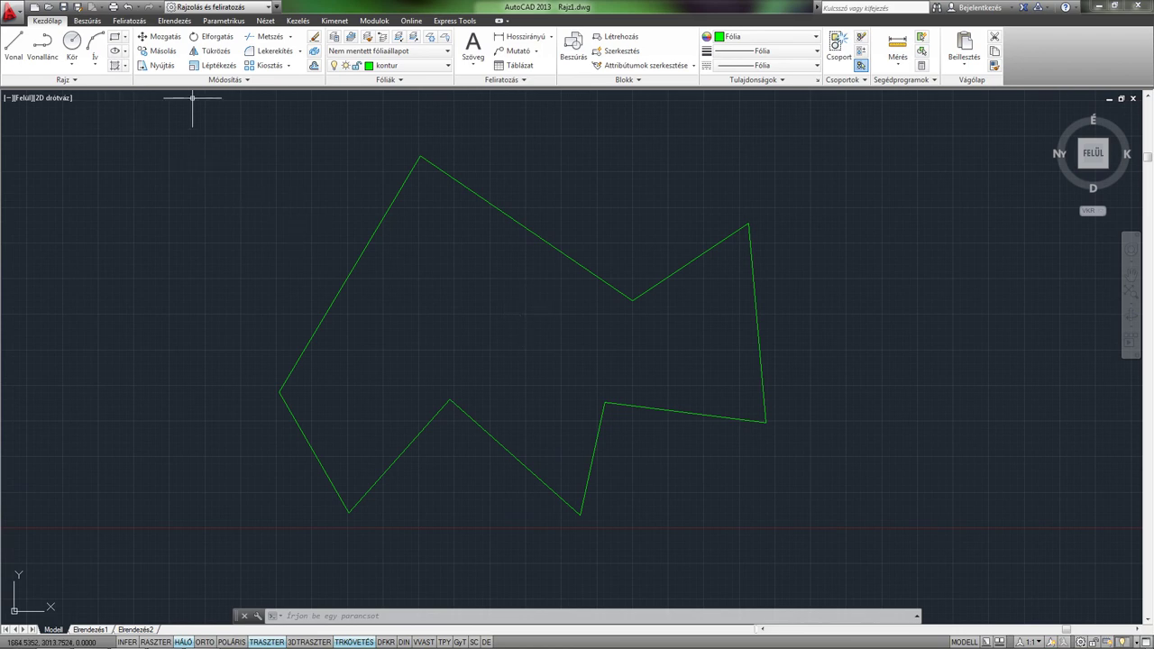
Switch to the sraff layer and fill the polygon's interior with a SOLID hatch
left_click(390, 65)
left_click(388, 109)
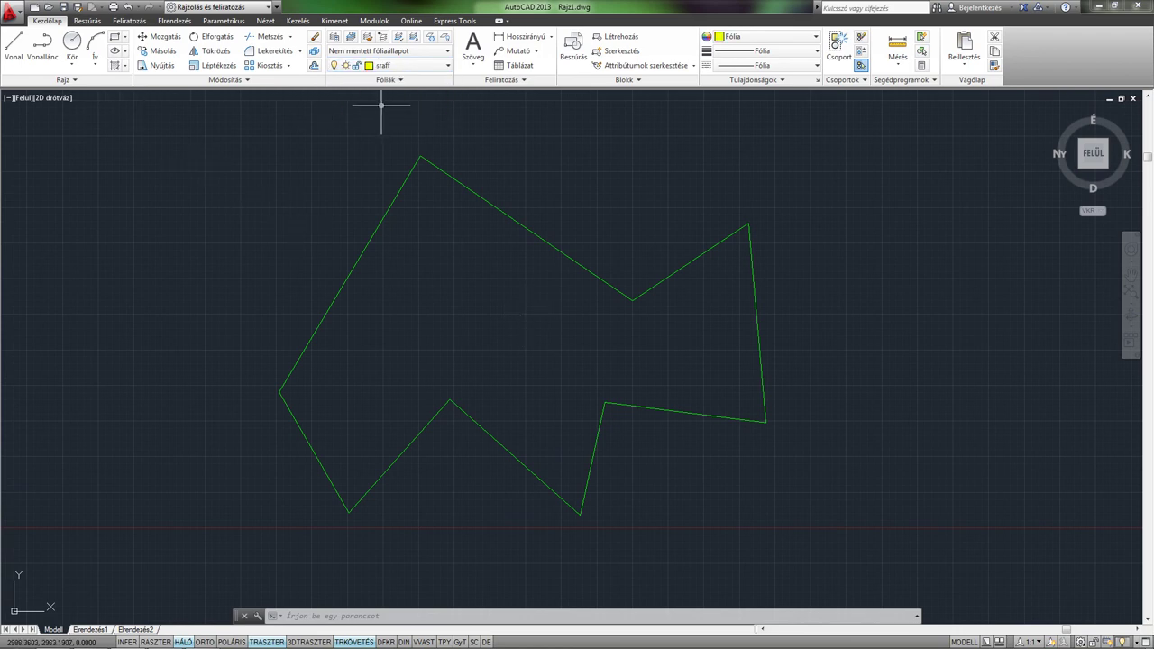
left_click(115, 67)
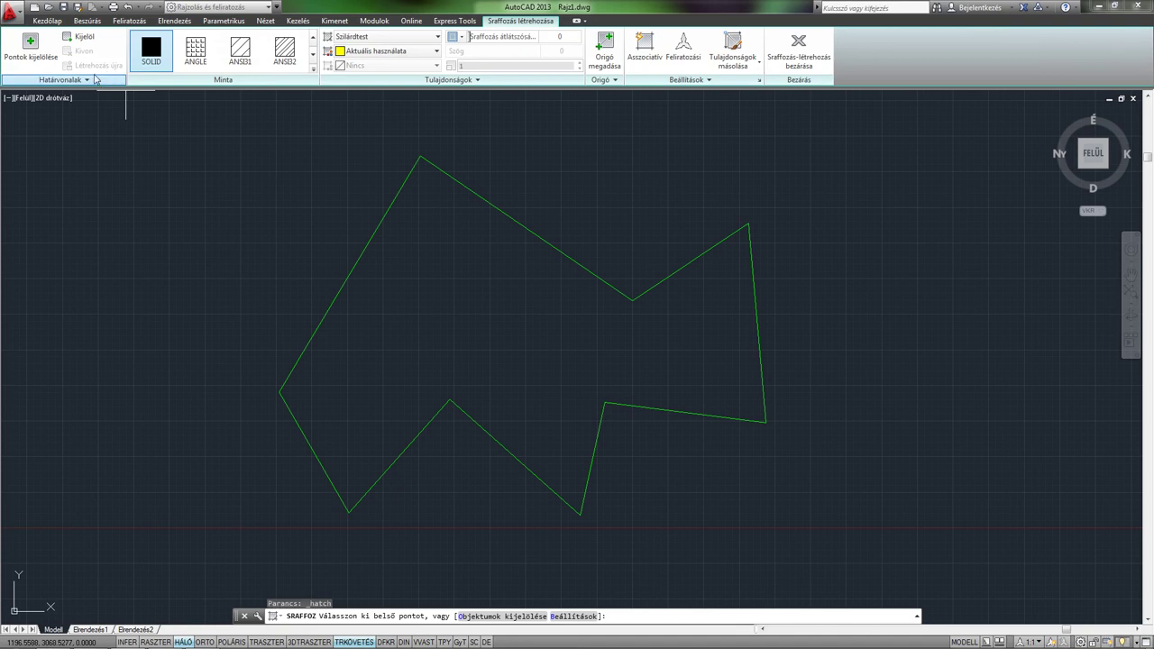
left_click(529, 323)
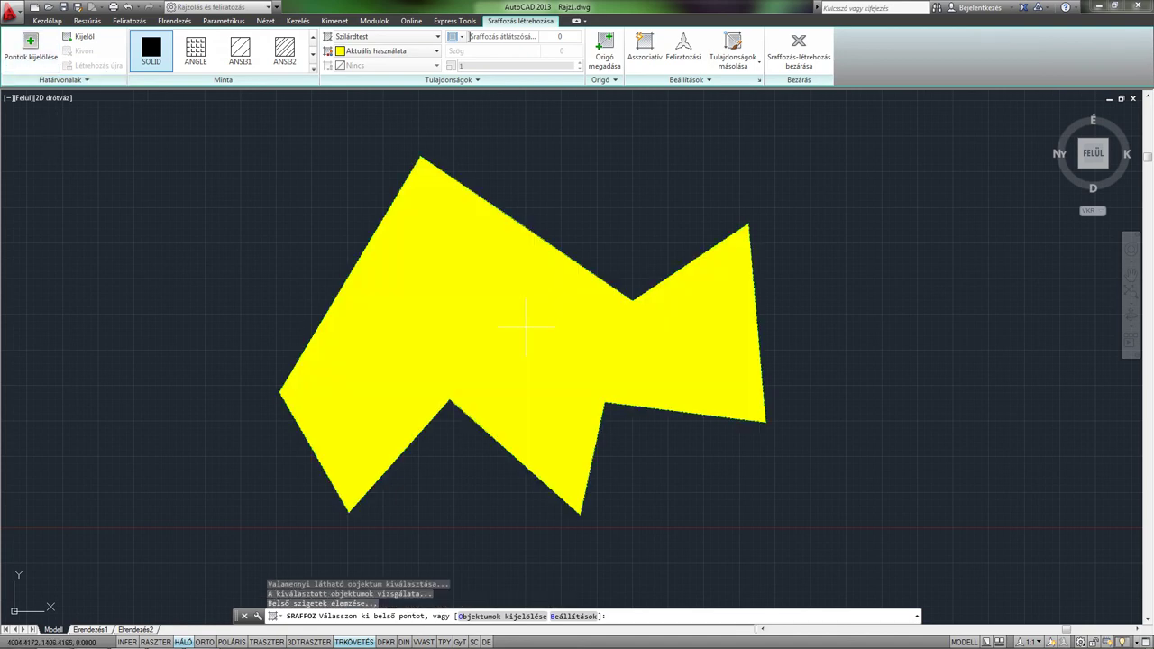
key("Return")
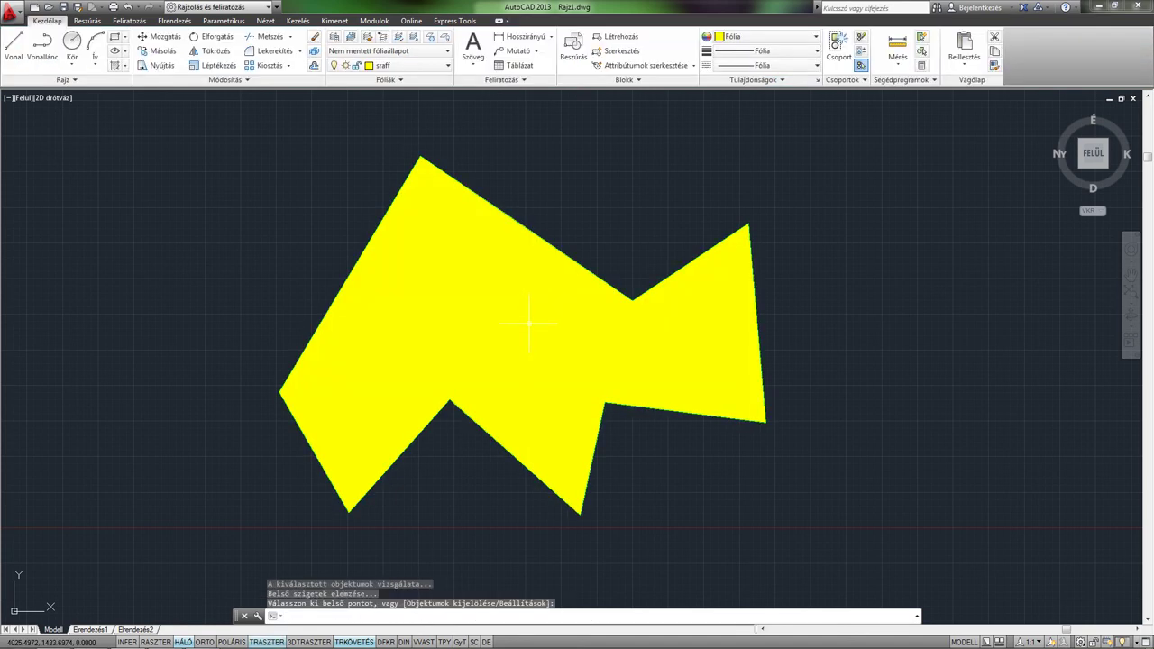
Reframe the view around the yellow polygon and select the hatch fill
middle_click_drag(292, 309, 315, 276)
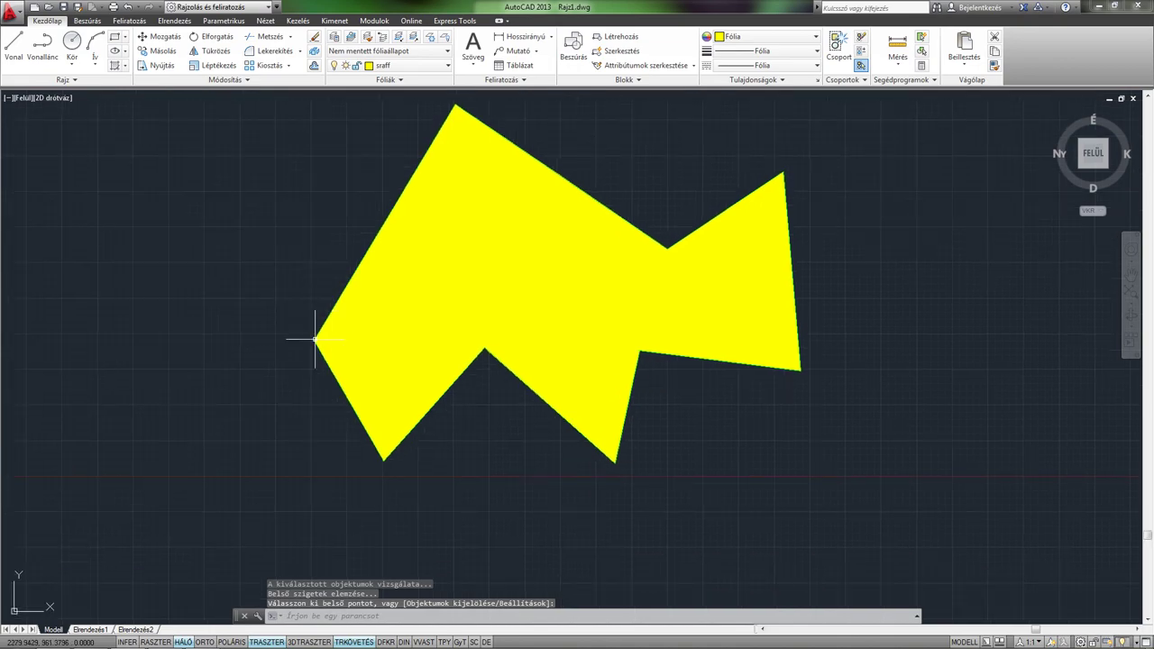
scroll(315, 332, "up", 5)
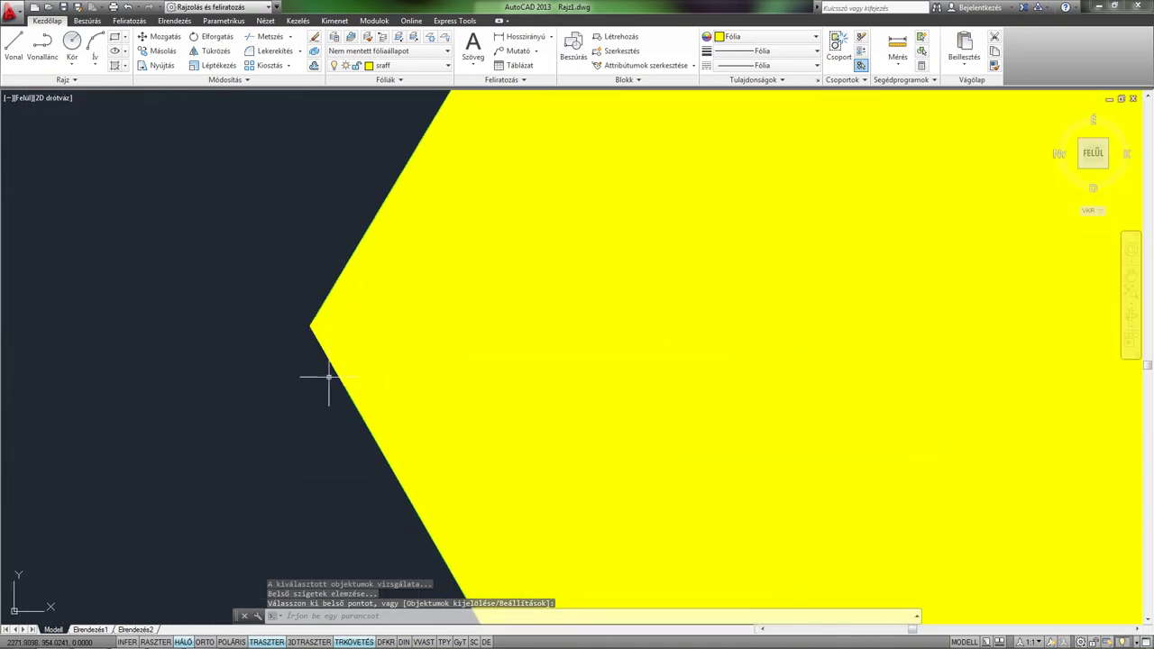
middle_click_drag(297, 326, 227, 262)
scroll(227, 262, "down", 3)
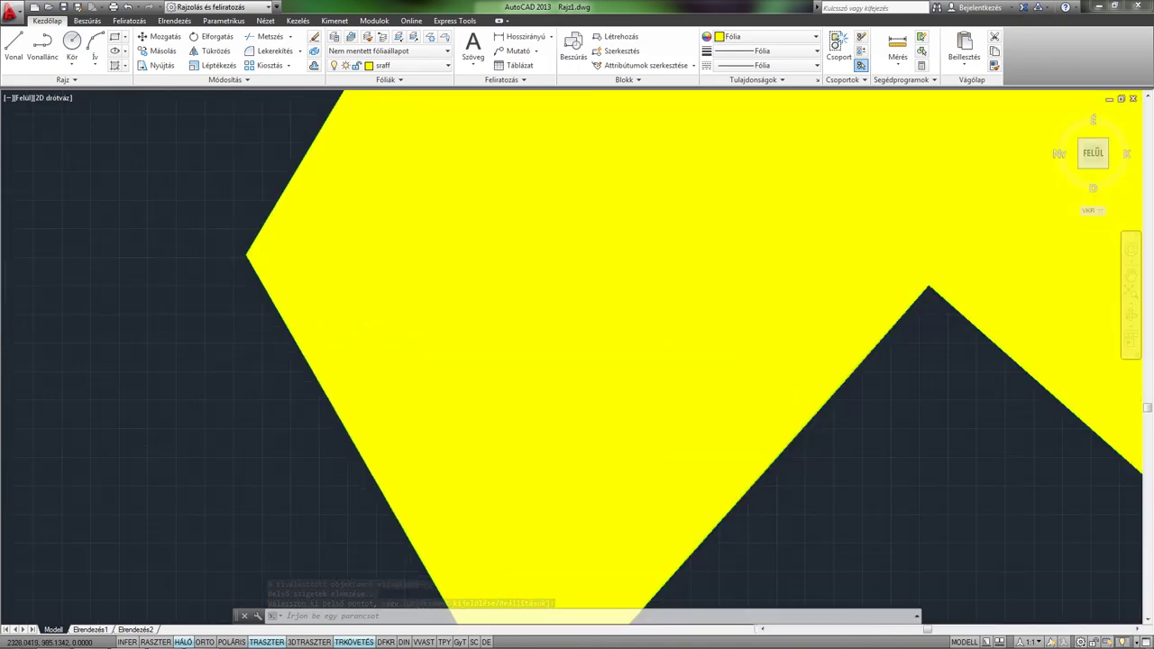
scroll(421, 199, "down", 2)
scroll(469, 253, "down", 2)
scroll(528, 306, "down", 1)
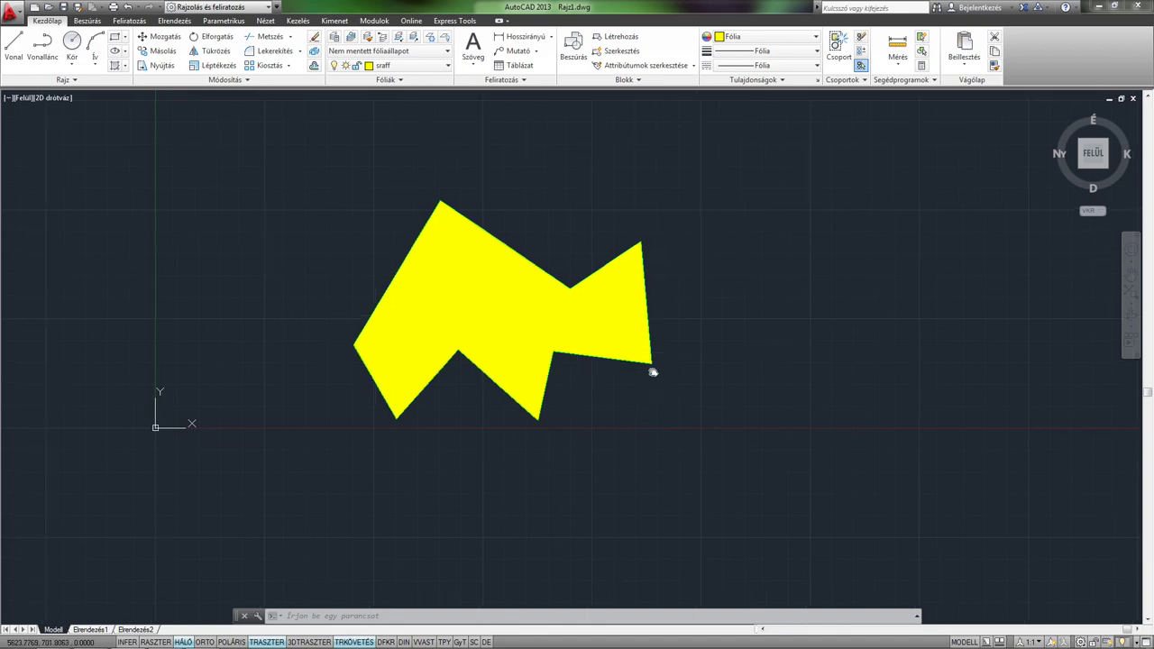
middle_click_drag(558, 313, 592, 361)
left_click(592, 361)
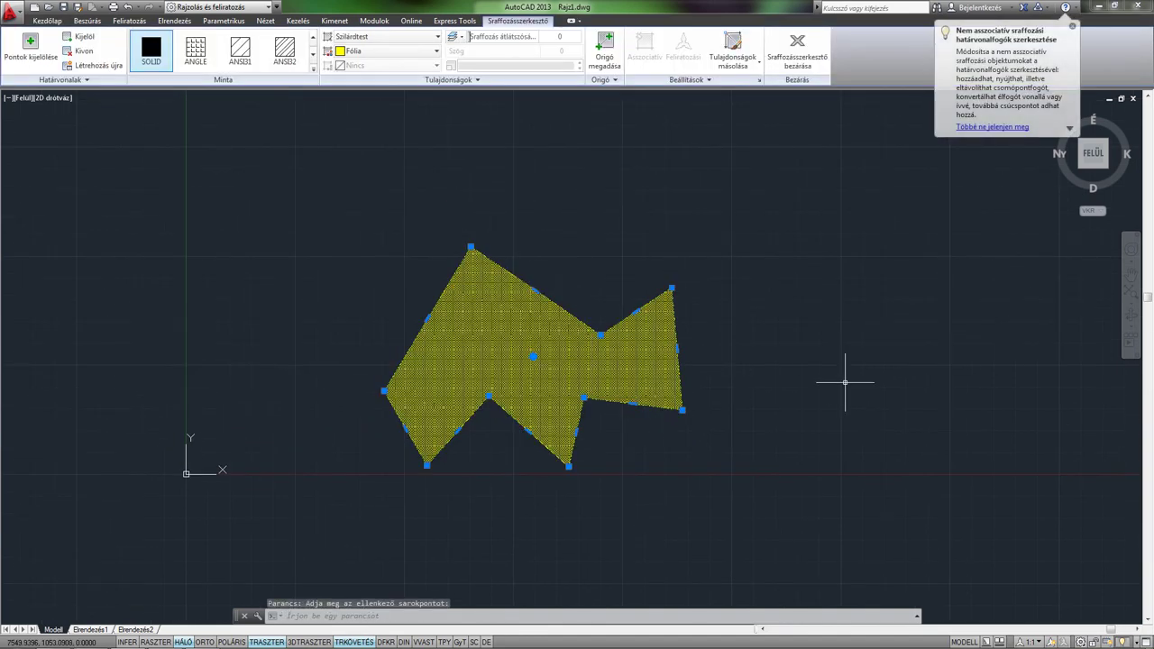
Delete the selected yellow hatch and zoom in on the polygon's top corner
key("Delete")
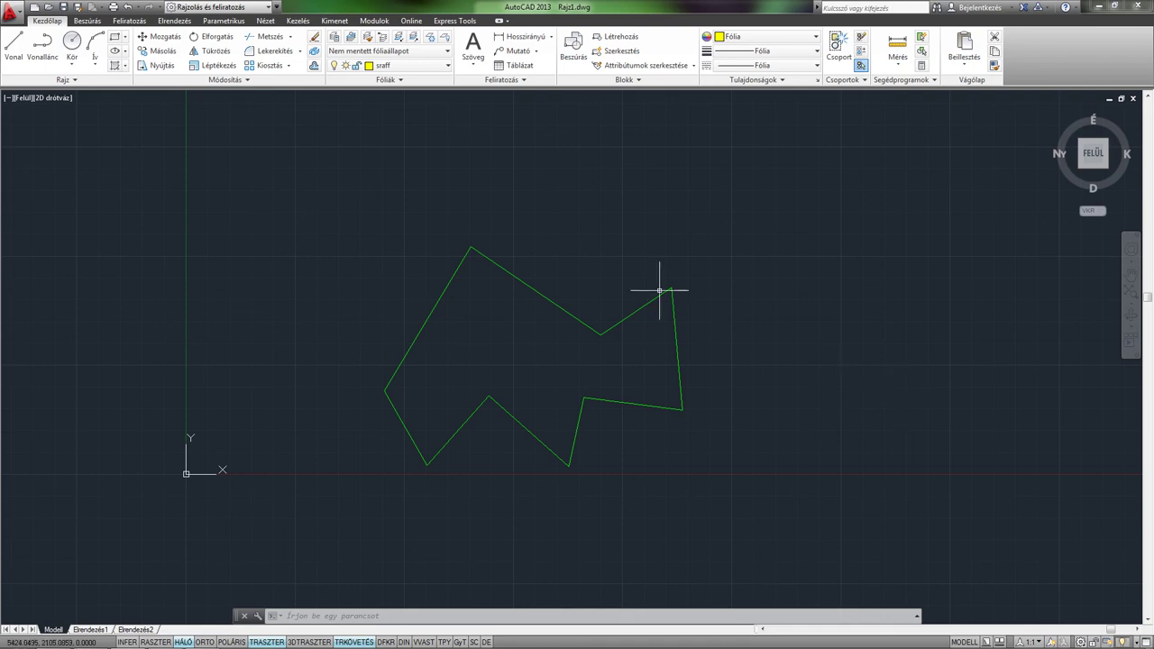
scroll(454, 258, "up", 2)
scroll(454, 258, "up", 2)
scroll(458, 217, "up", 2)
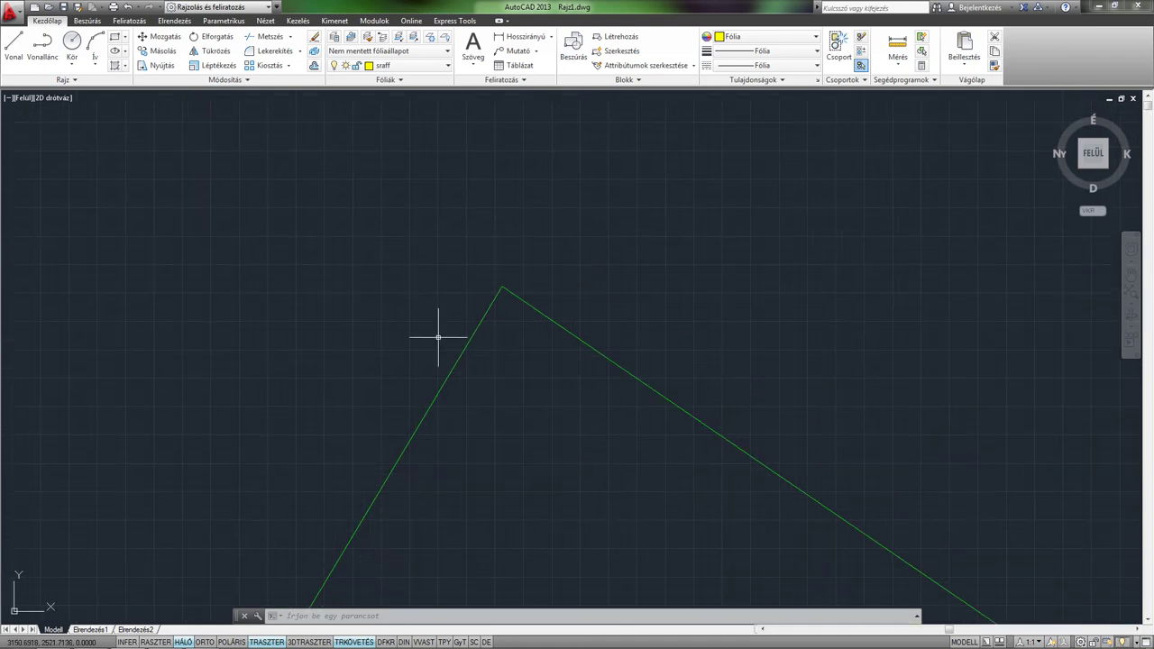
mouse_move(438, 330)
middle_mouse_down()
mouse_move(447, 187)
mouse_move(452, 304)
middle_mouse_up()
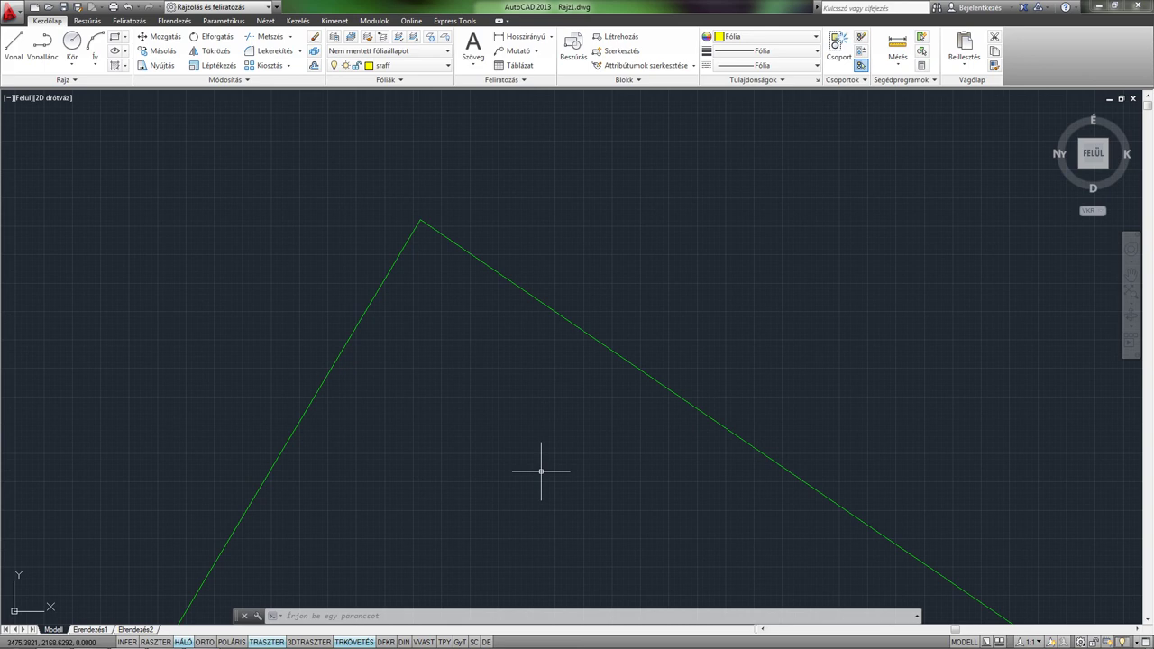
Attempt a hatch inside the outline and dismiss the missing-boundary error
left_click(115, 66)
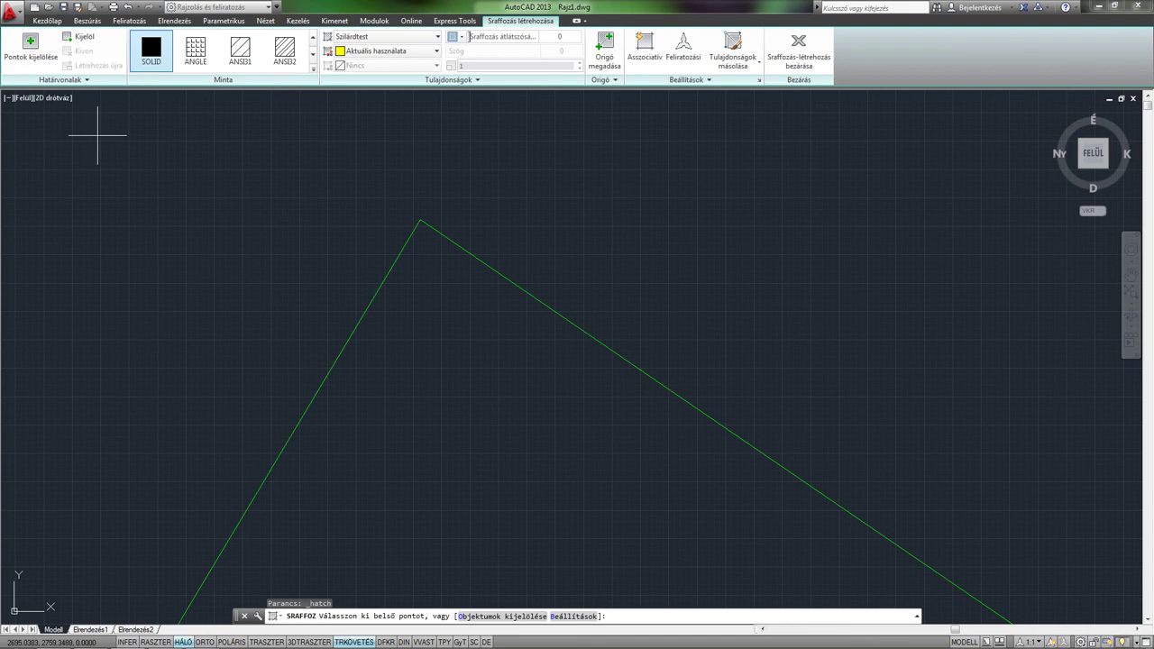
left_click(432, 365)
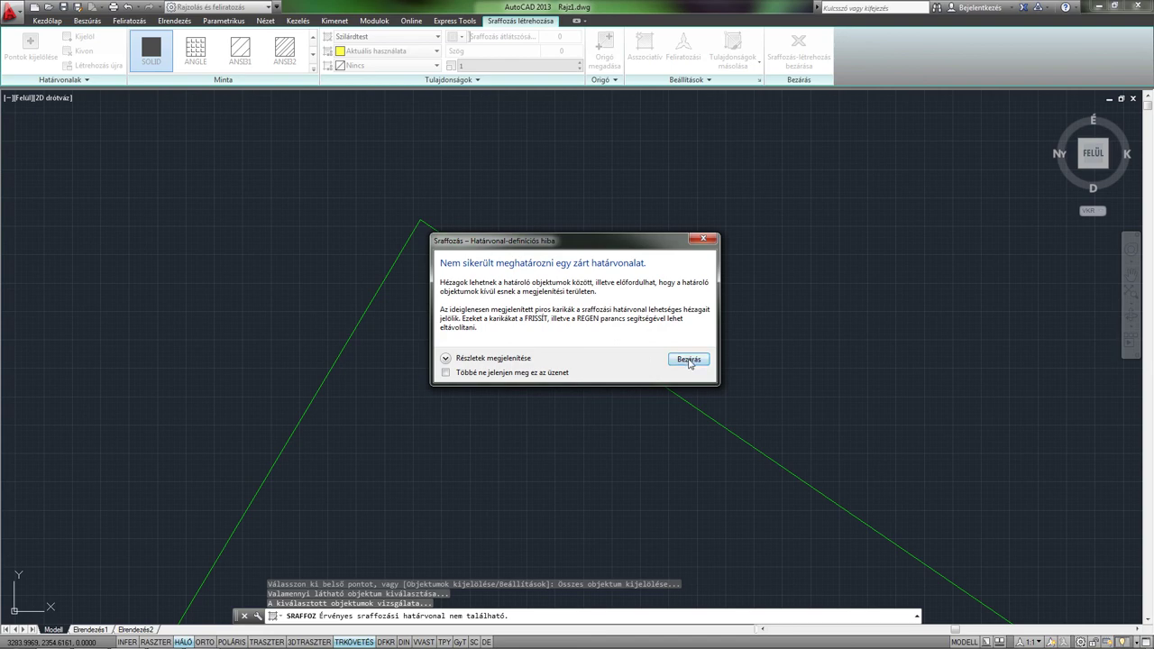
left_click(689, 361)
Pan and zoom around the polygon to inspect the red gap marker at the left vertex
scroll(690, 359, "down", 5)
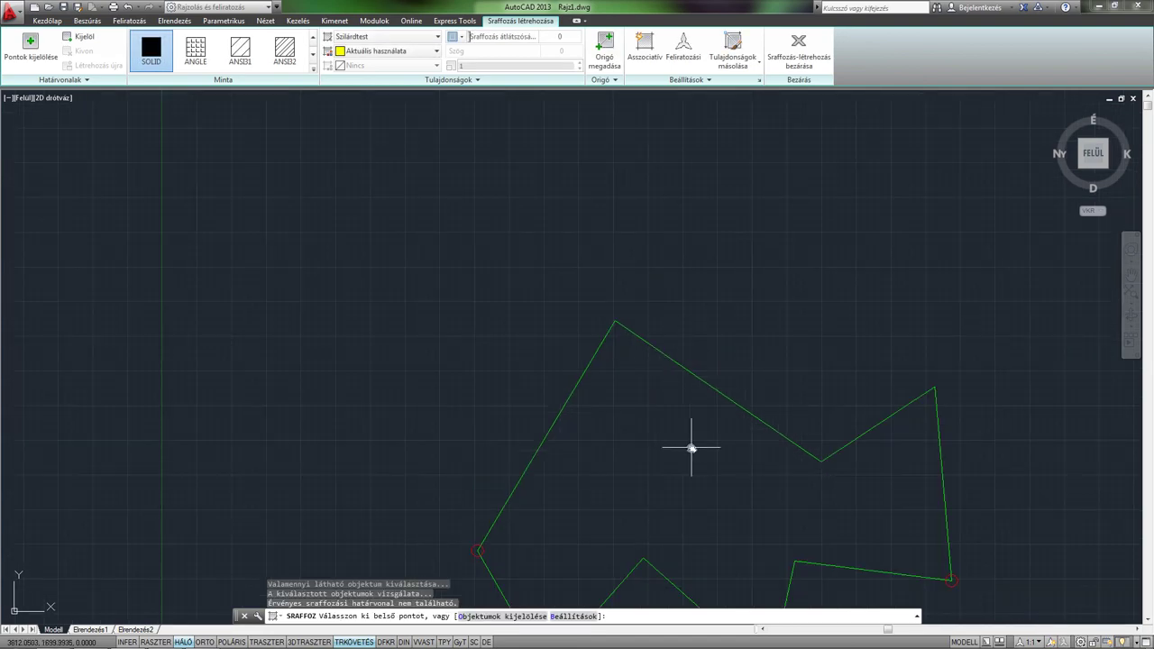
middle_click_drag(691, 448, 497, 292)
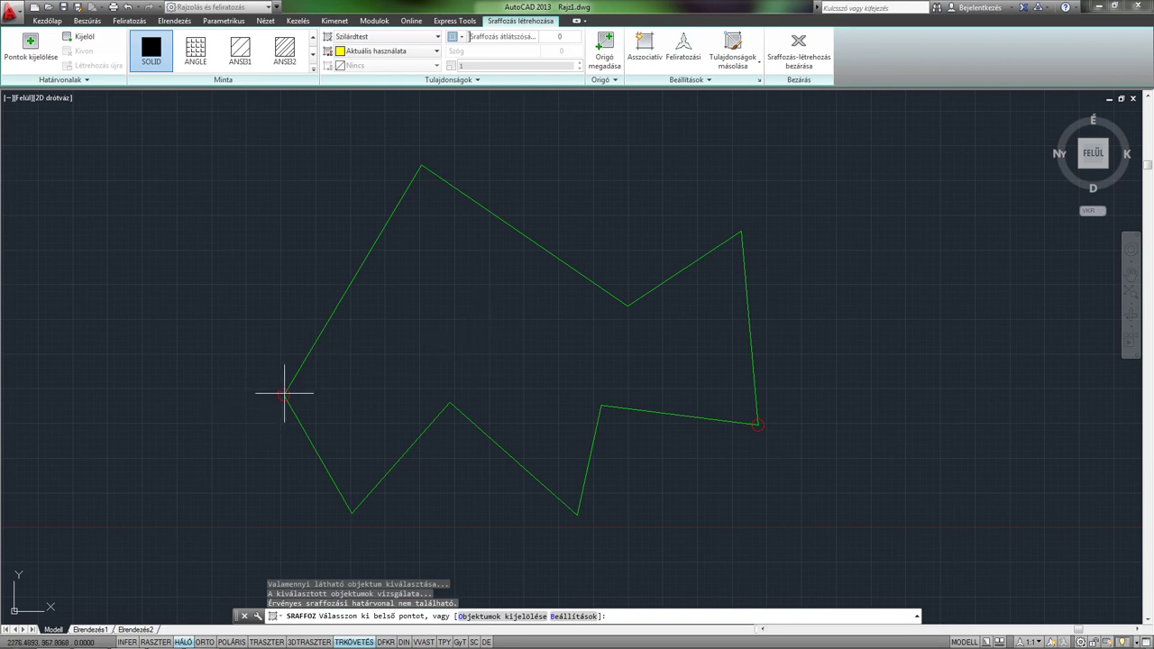
scroll(767, 419, "up", 5)
scroll(701, 477, "up", 1)
scroll(690, 464, "up", 2)
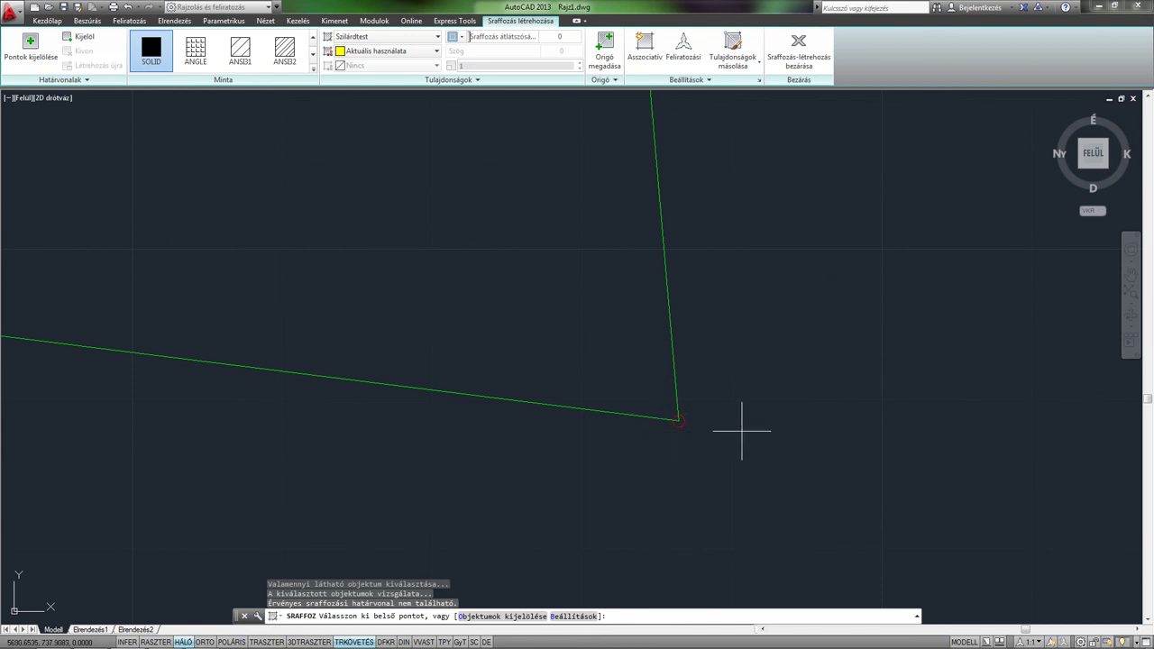
scroll(726, 427, "down", 2)
scroll(710, 424, "down", 2)
scroll(721, 415, "down", 3)
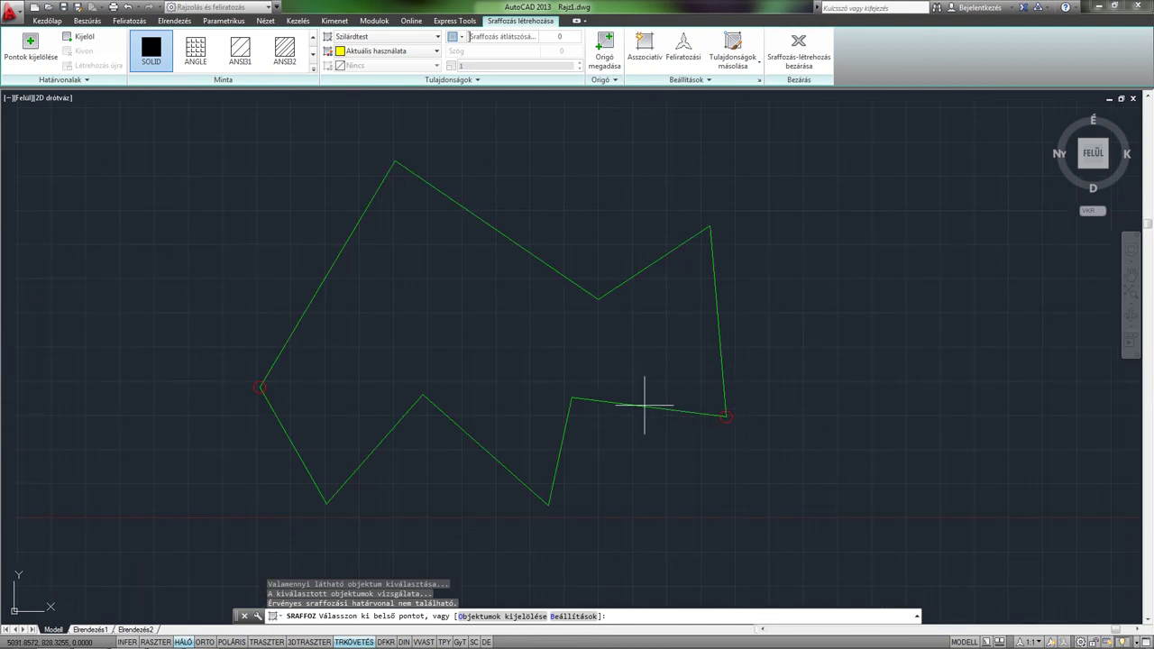
mouse_move(644, 399)
middle_mouse_down()
mouse_move(670, 409)
mouse_move(682, 433)
middle_mouse_up()
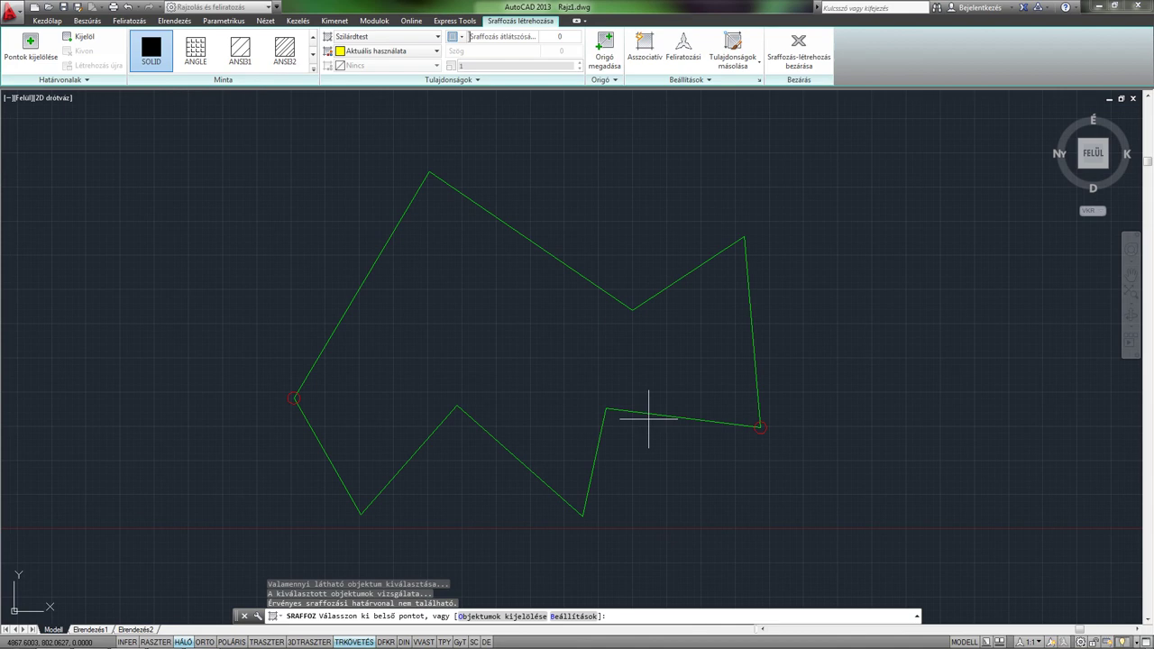
middle_click_drag(564, 407, 632, 397)
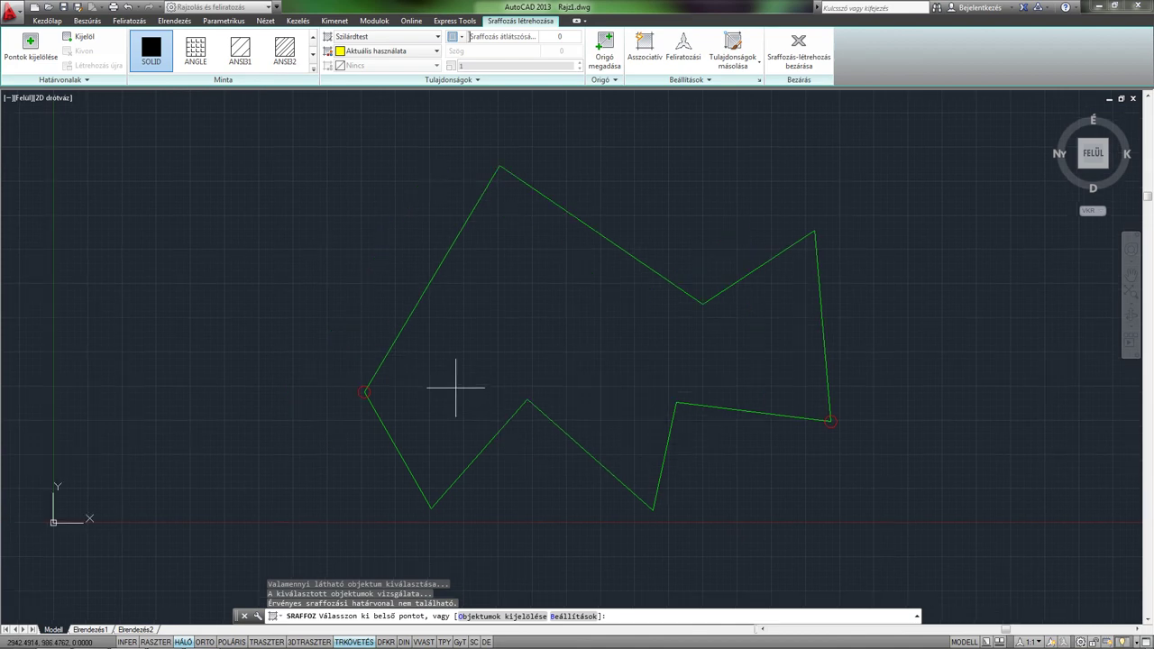
scroll(353, 387, "up", 5)
middle_click_drag(366, 391, 438, 340)
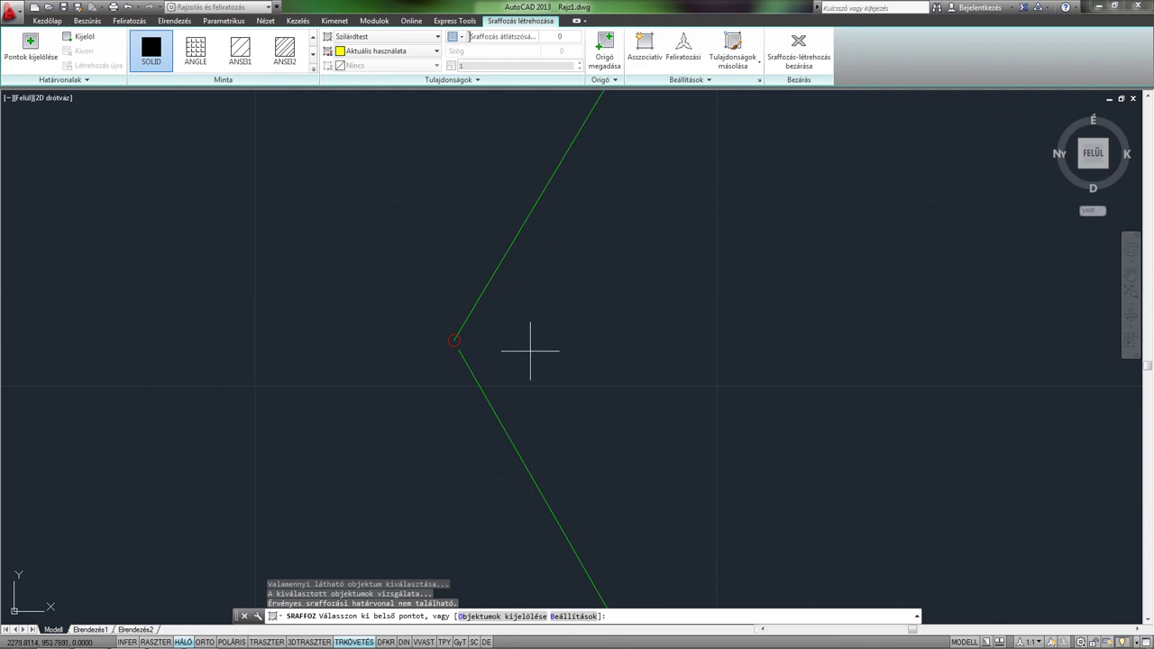
mouse_move(456, 340)
middle_mouse_down()
mouse_move(535, 348)
mouse_move(541, 362)
middle_mouse_up()
scroll(535, 348, "down", 3)
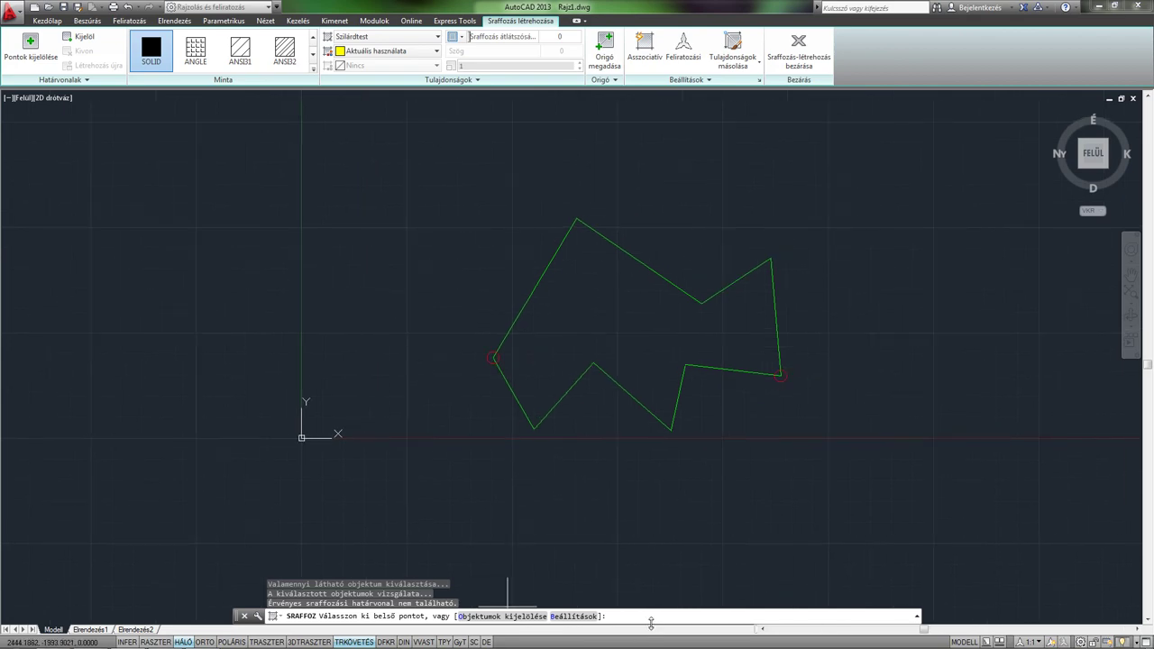
Cancel the hatch and run REGEN to clear the red markers
key("Escape")
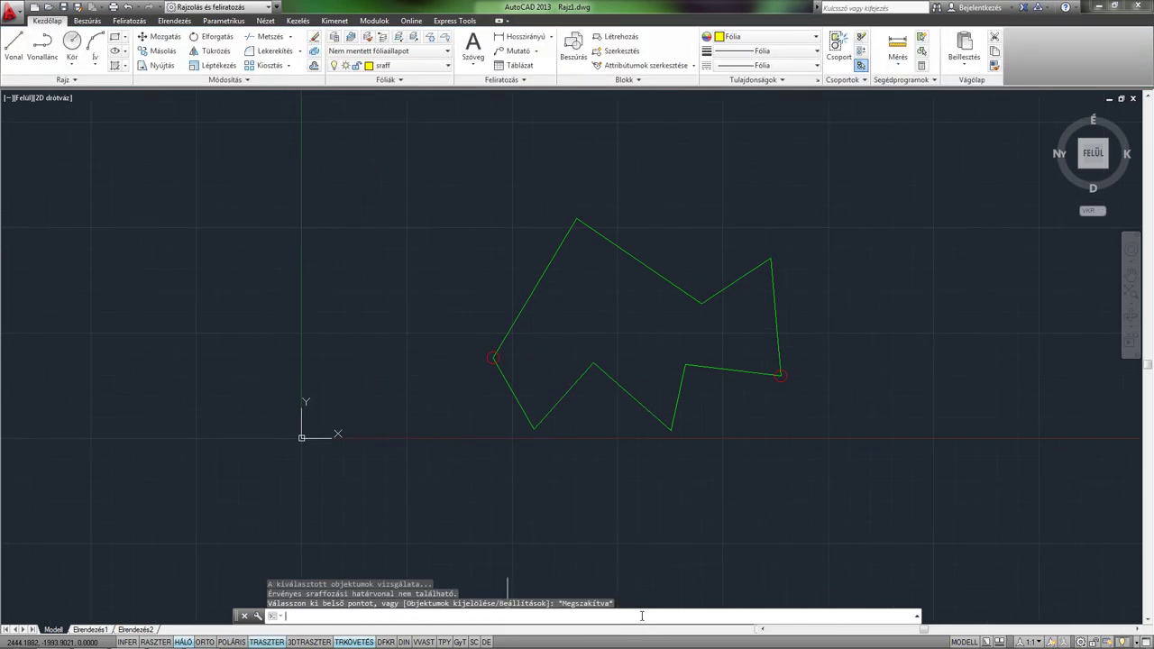
type("rege")
key("Return")
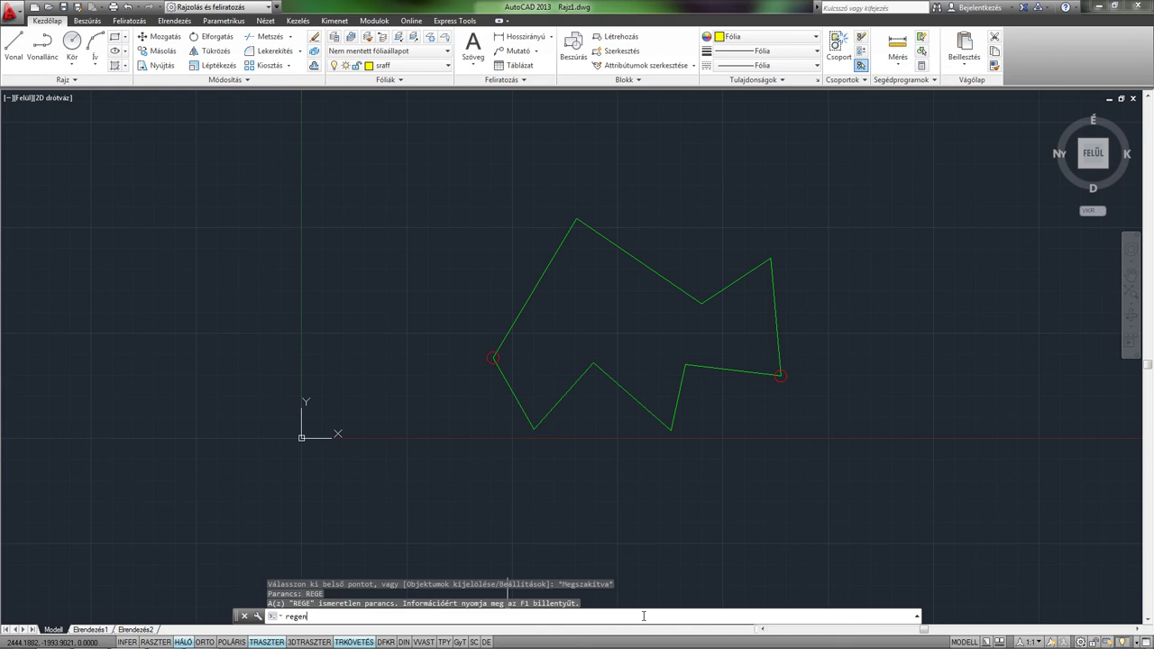
key("Return")
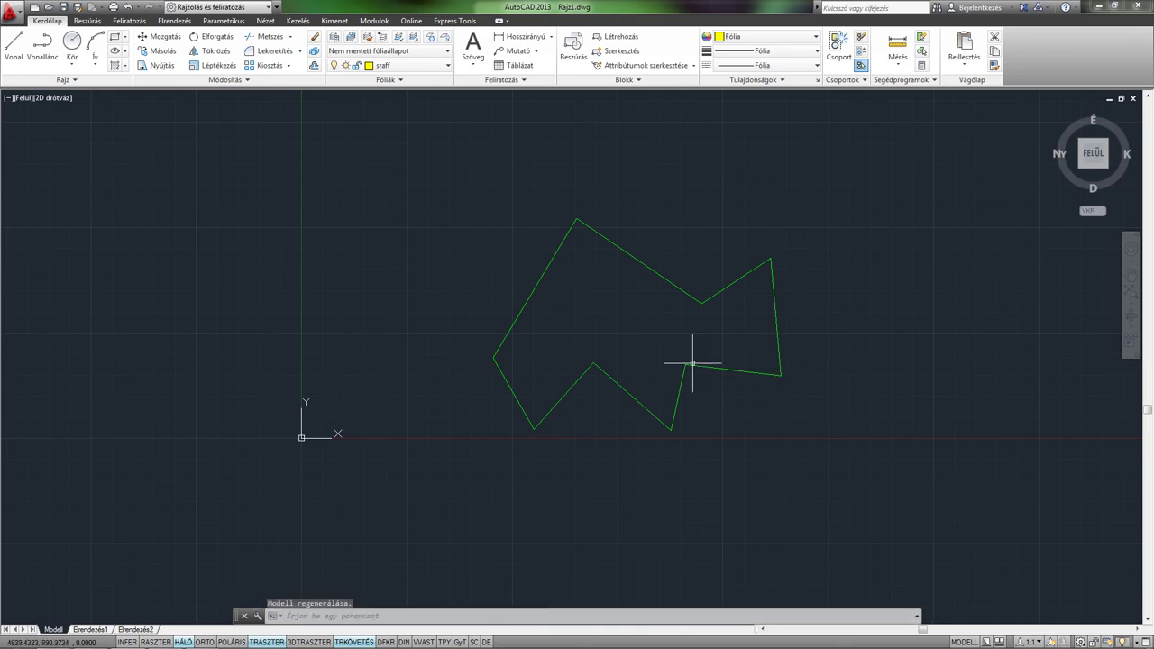
middle_click_drag(691, 364, 542, 385)
scroll(446, 362, "up", 3)
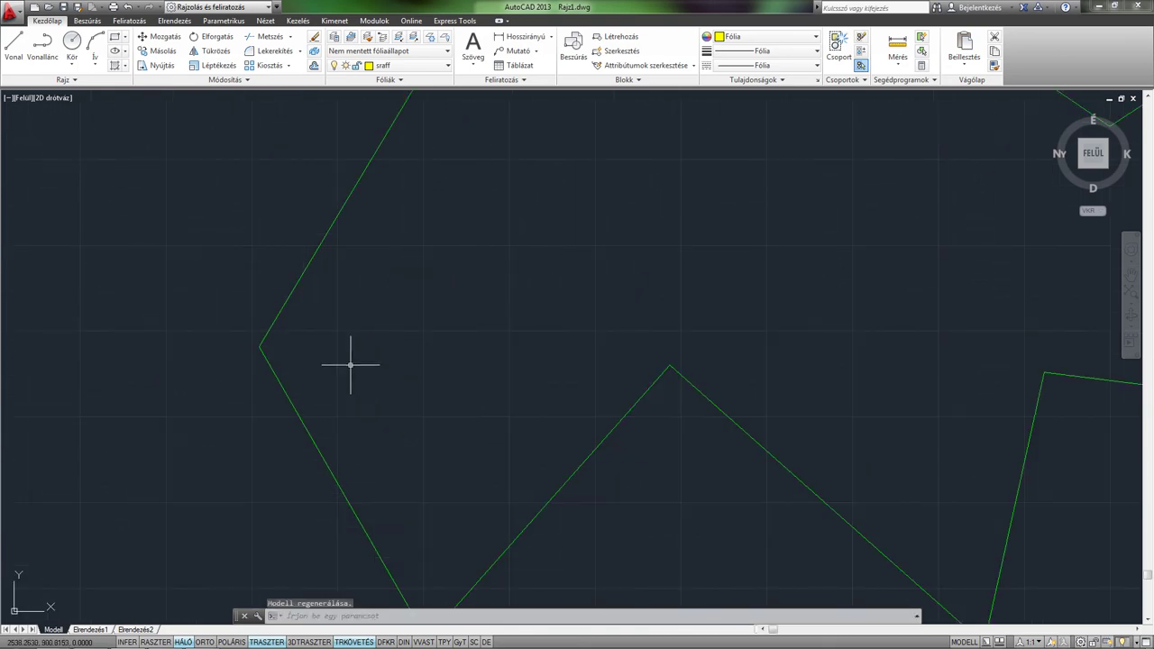
scroll(348, 366, "up", 2)
left_click(286, 529)
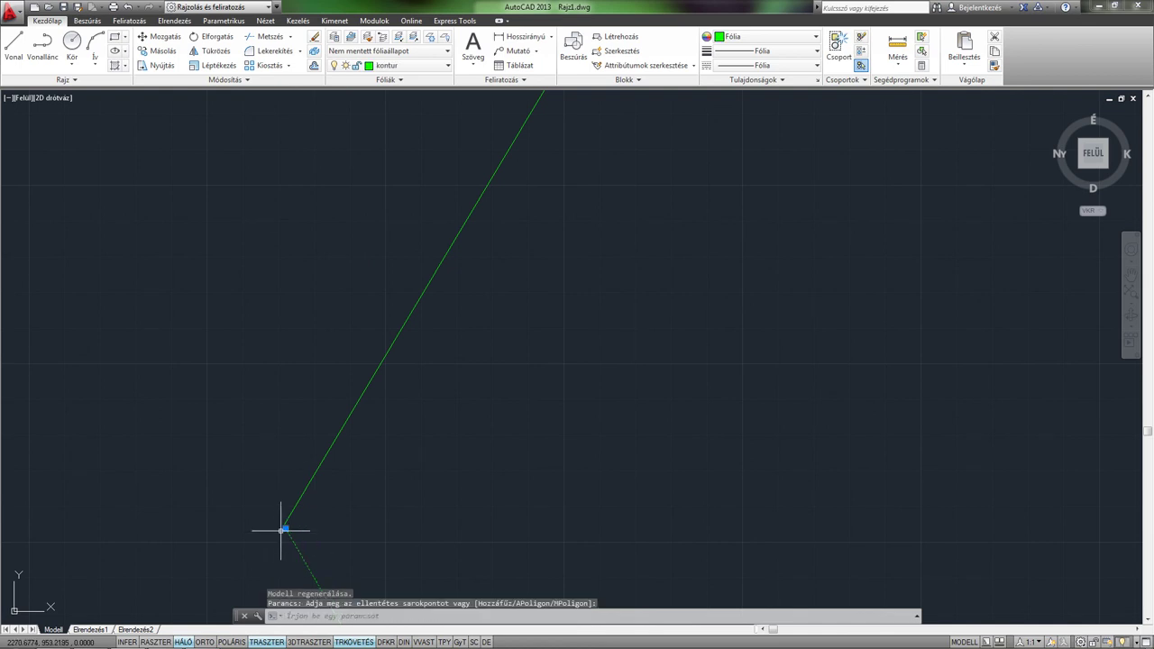
left_click(283, 528)
left_click(285, 528)
key("Escape")
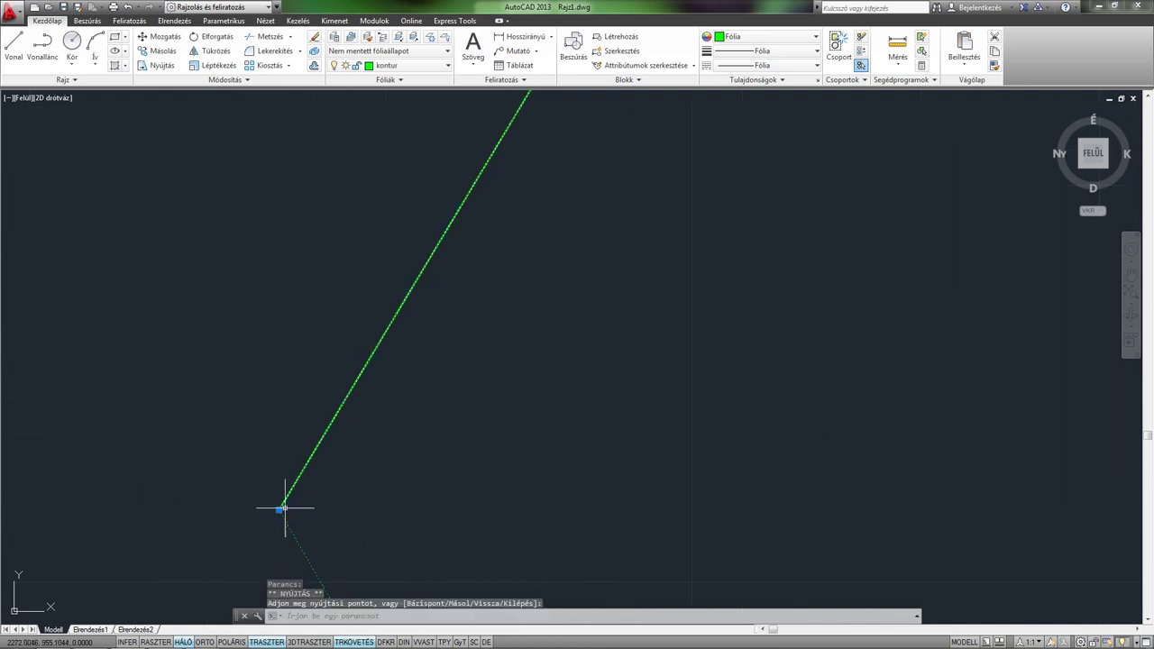
key("Escape")
scroll(474, 387, "down", 2)
mouse_move(491, 387)
middle_mouse_down()
mouse_move(690, 213)
mouse_move(450, 505)
middle_mouse_up()
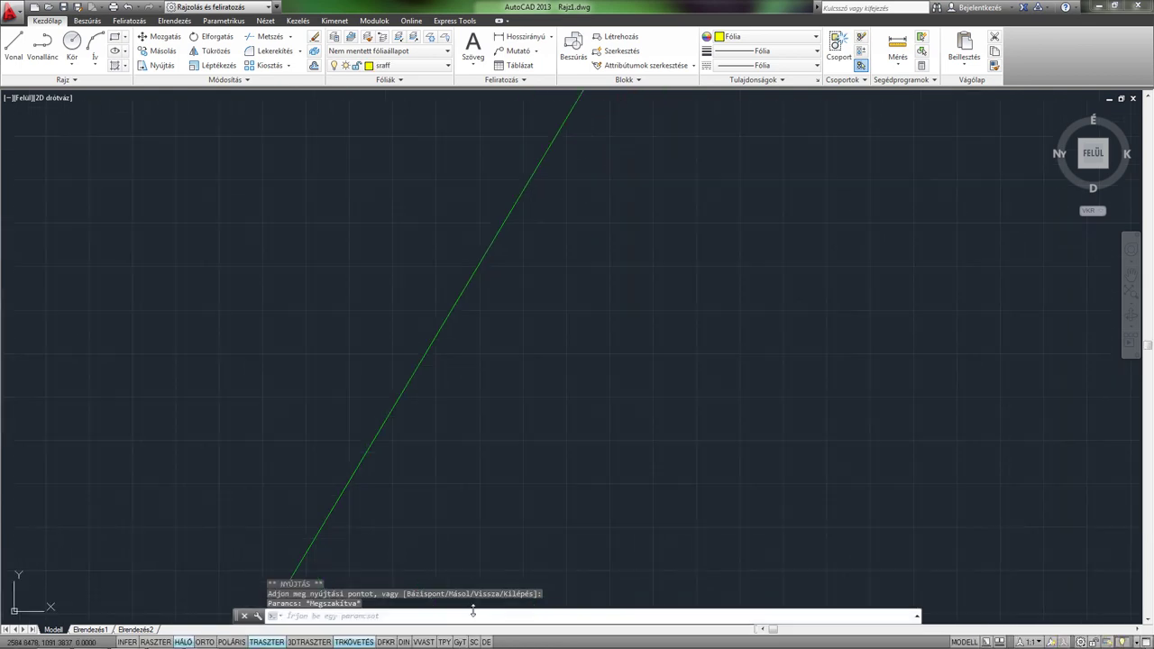
scroll(605, 433, "down", 3)
mouse_move(605, 433)
middle_mouse_down()
mouse_move(497, 518)
mouse_move(472, 455)
middle_mouse_up()
scroll(472, 455, "up", 2)
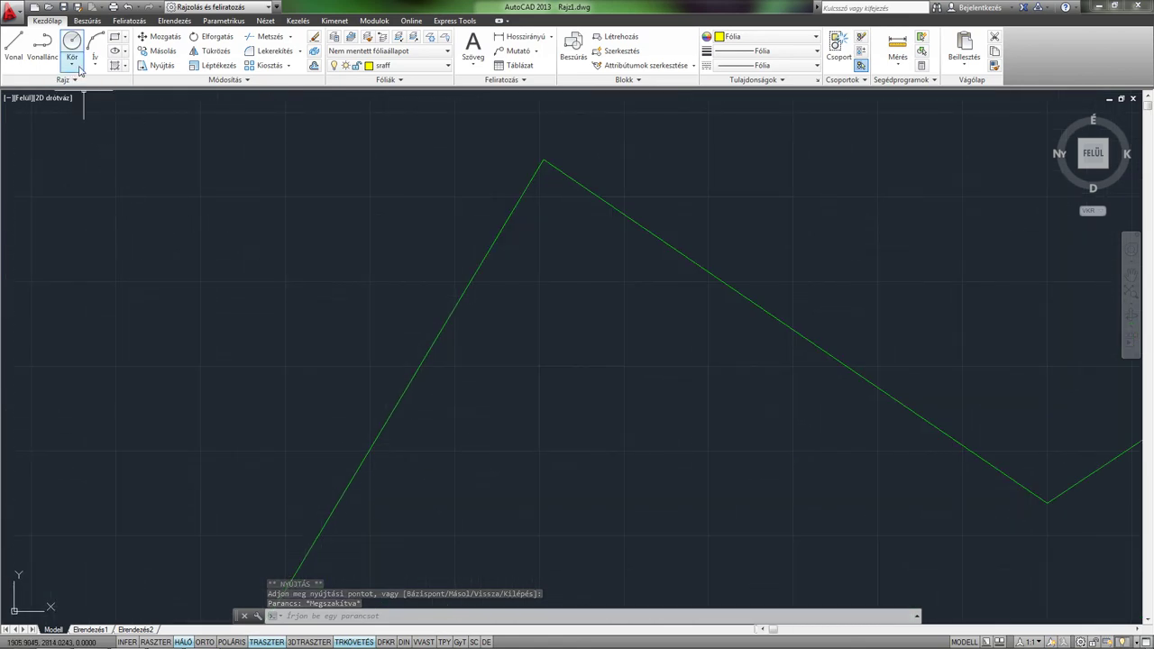
Hatch the polygon interior with a solid yellow fill
left_click(115, 69)
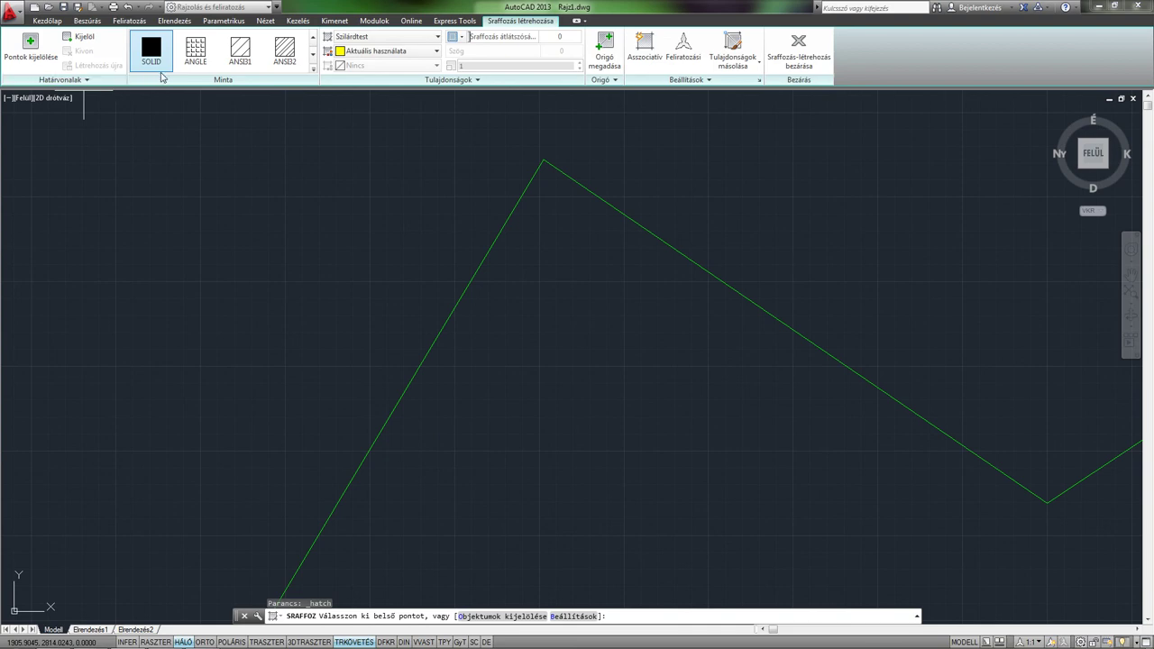
left_click(527, 344)
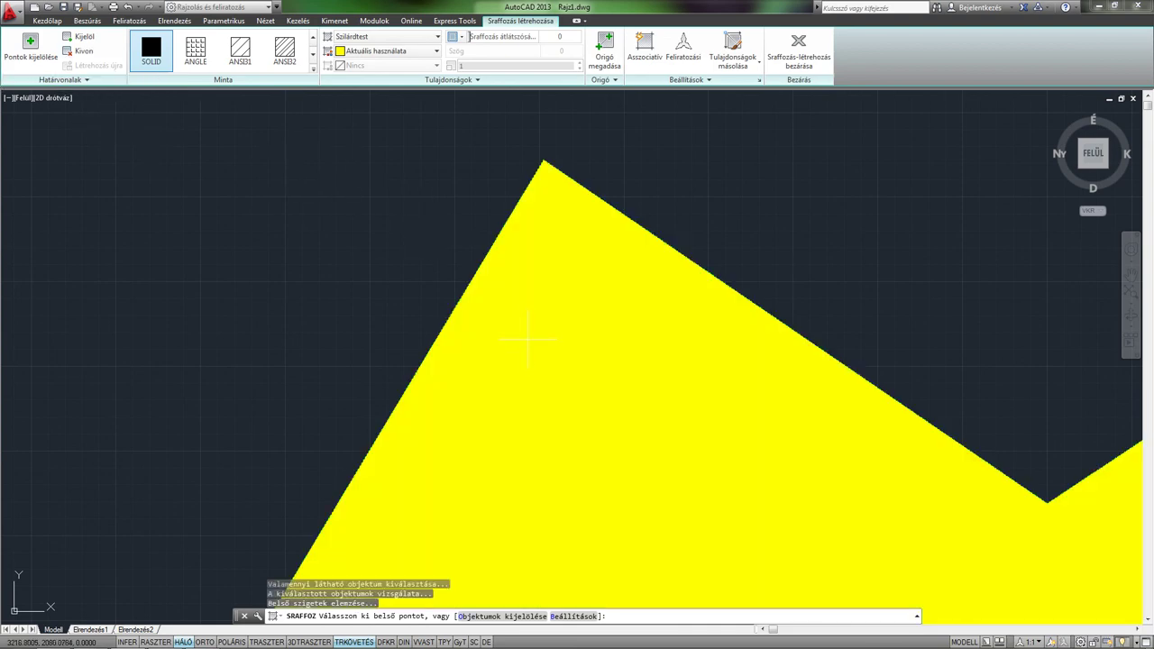
key("Return")
Select the yellow fill and delete it, leaving only the green outline
scroll(527, 335, "down", 4)
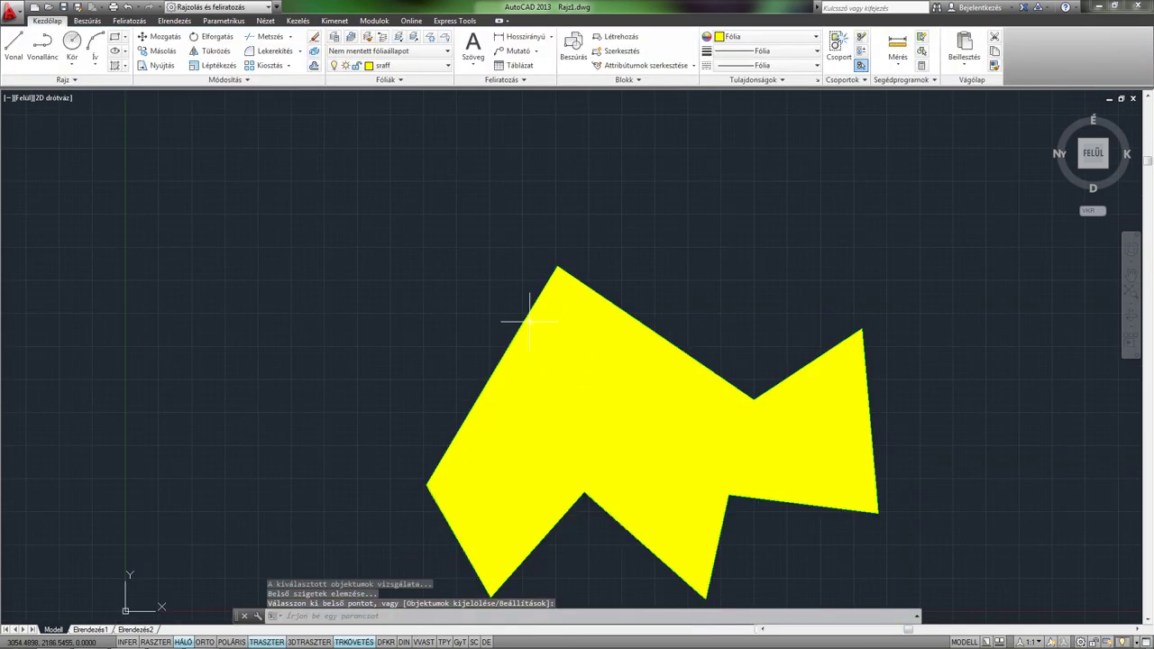
mouse_move(530, 323)
middle_mouse_down()
mouse_move(487, 329)
mouse_move(458, 307)
middle_mouse_up()
left_click(510, 316)
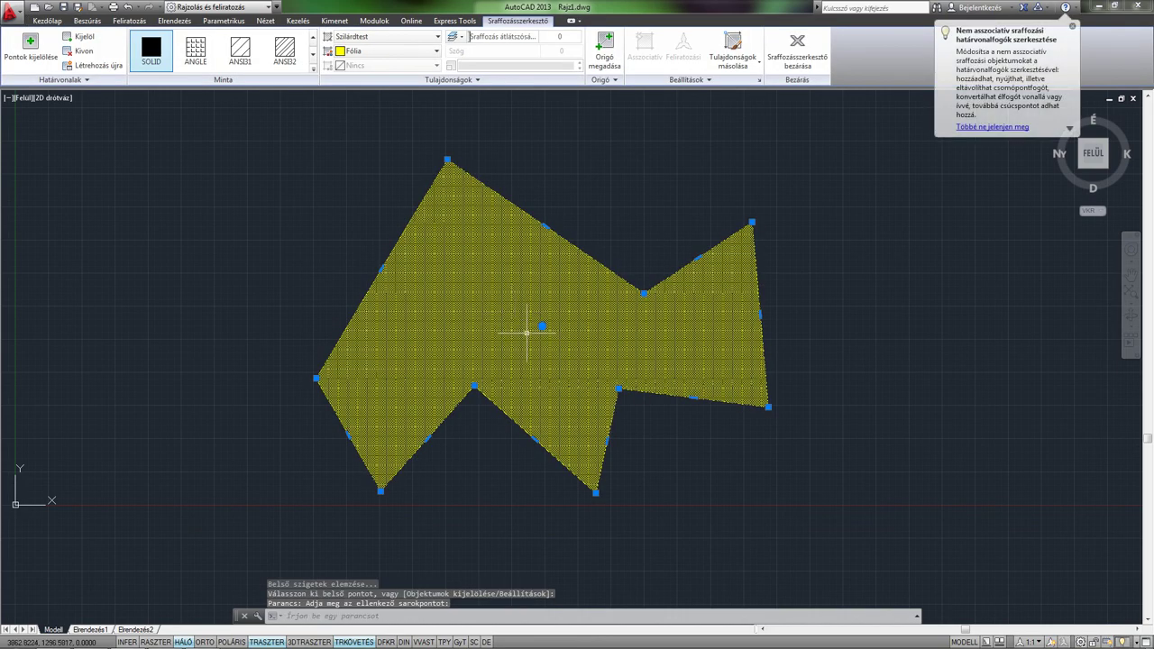
key("Delete")
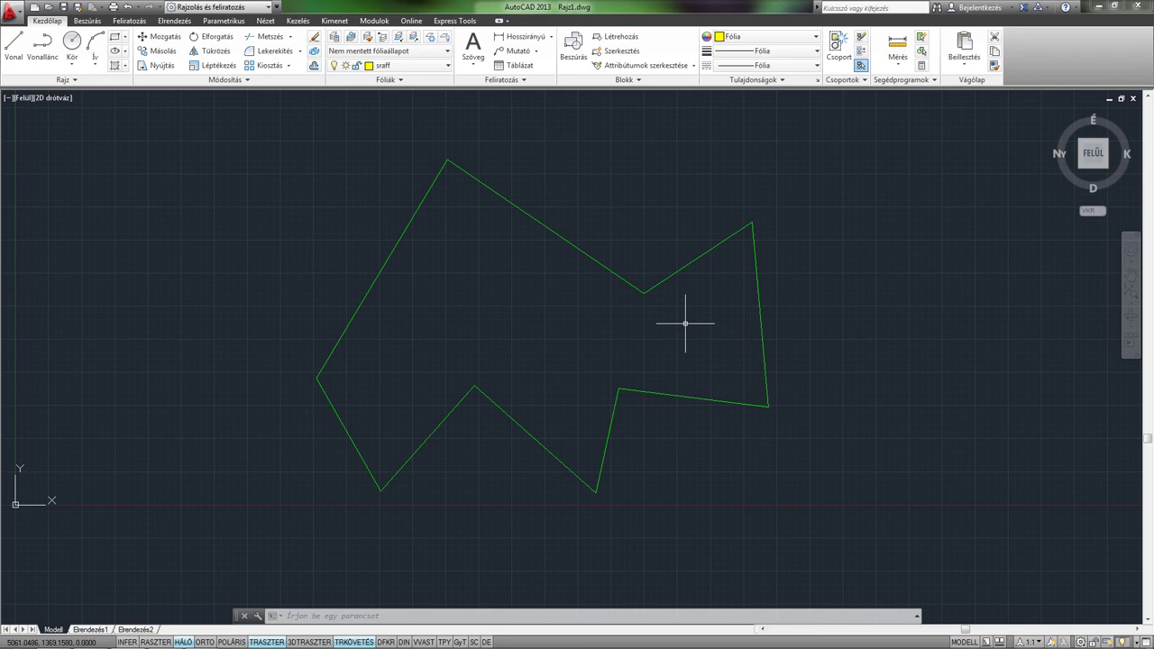
scroll(644, 297, "up", 3)
scroll(608, 368, "down", 6)
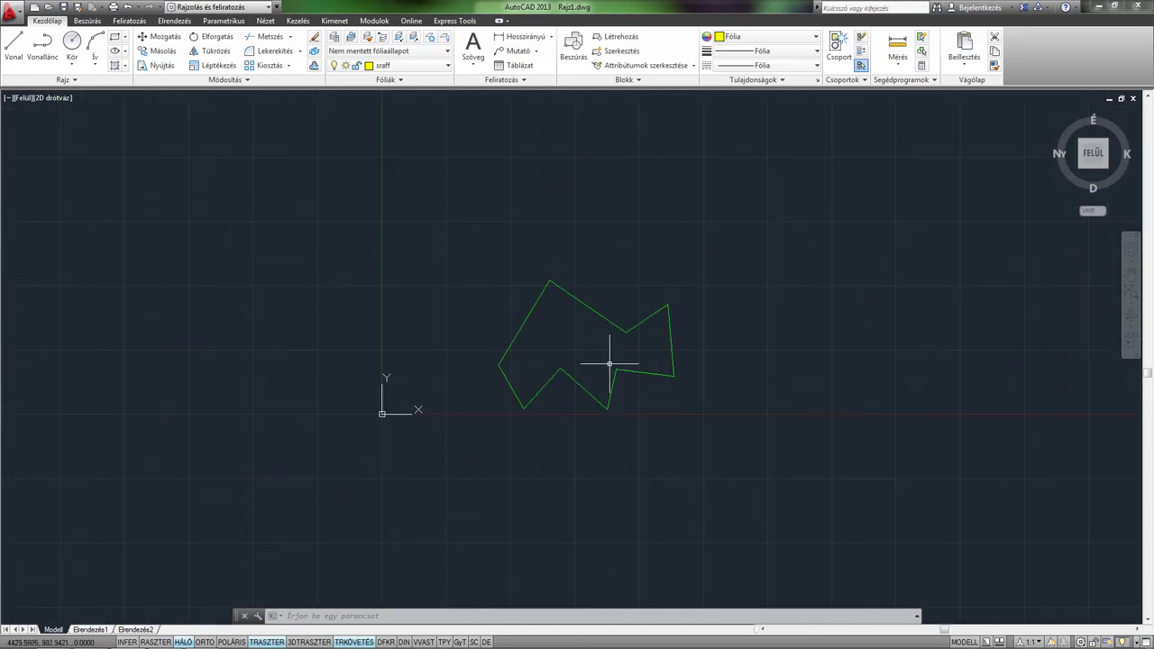
scroll(604, 371, "up", 3)
scroll(604, 369, "up", 1)
scroll(604, 365, "down", 1)
scroll(605, 360, "up", 1)
scroll(605, 351, "down", 1)
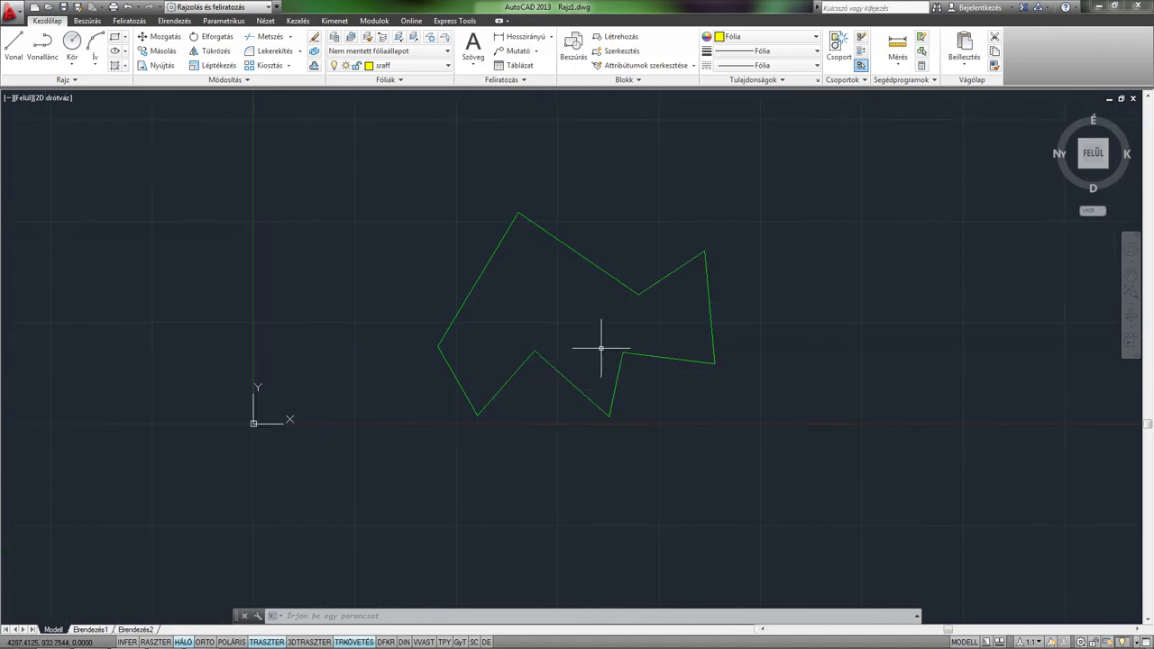
scroll(600, 341, "down", 1)
scroll(594, 337, "up", 2)
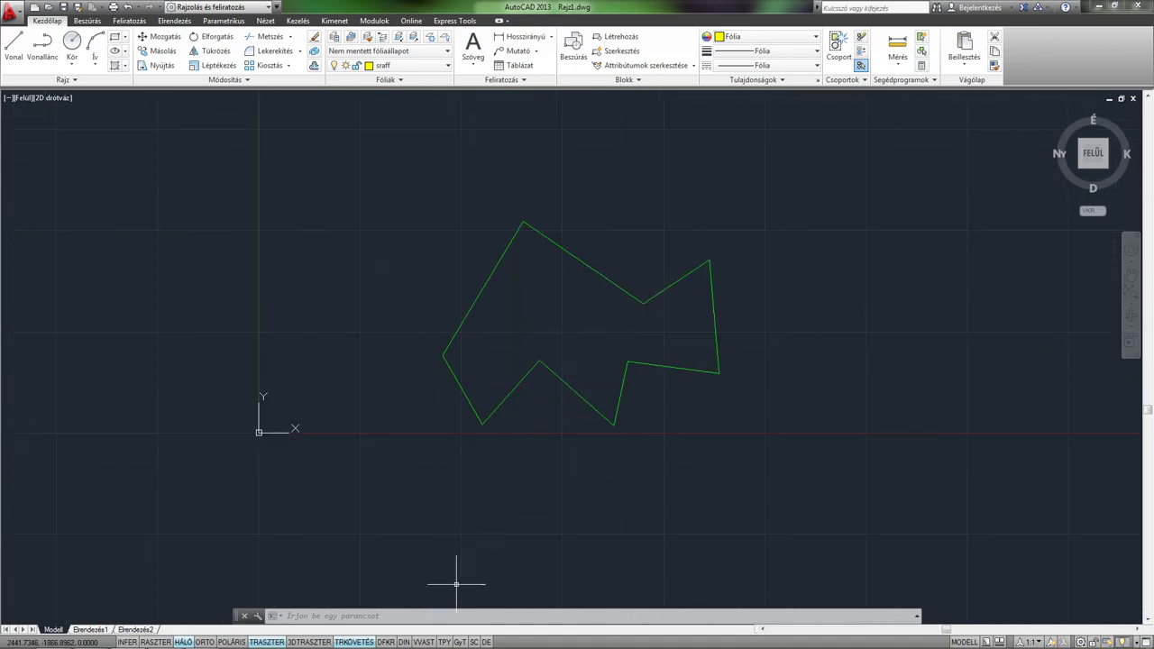
type("reg")
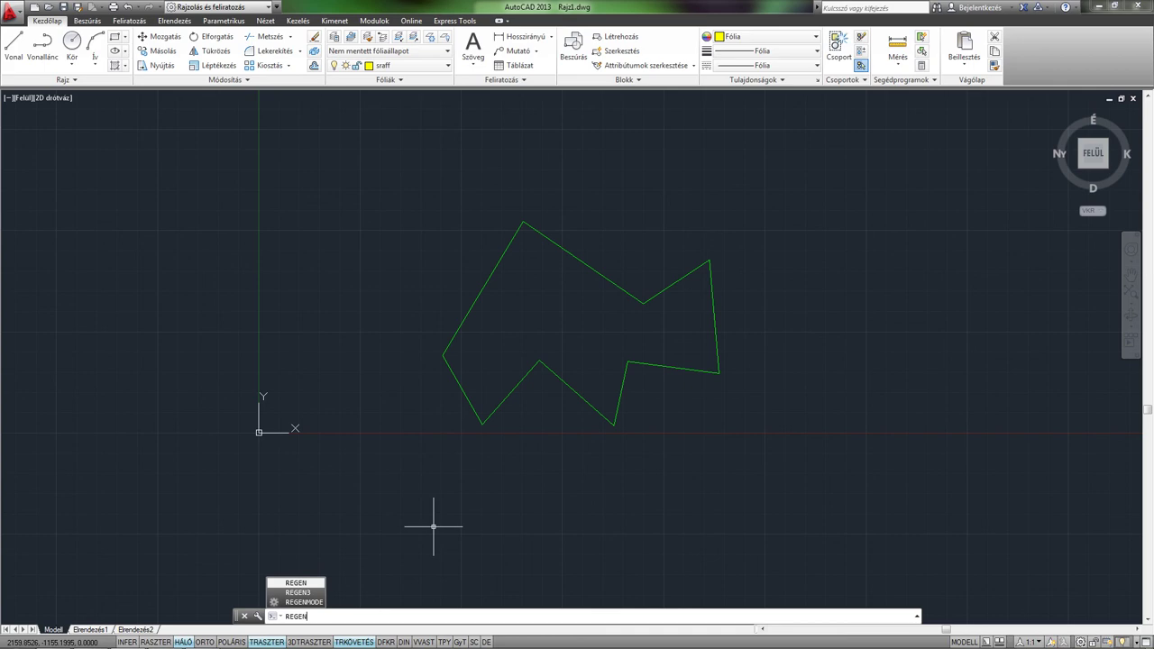
key("Return")
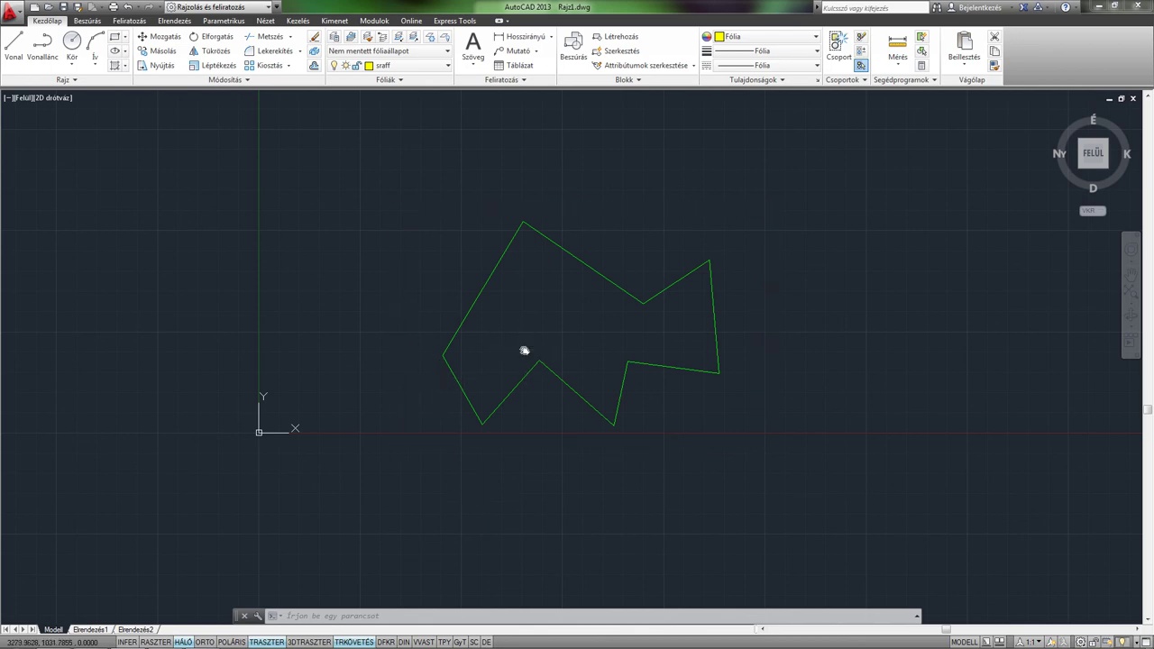
middle_click_drag(524, 350, 446, 343)
scroll(436, 344, "up", 2)
middle_click_drag(453, 304, 426, 417)
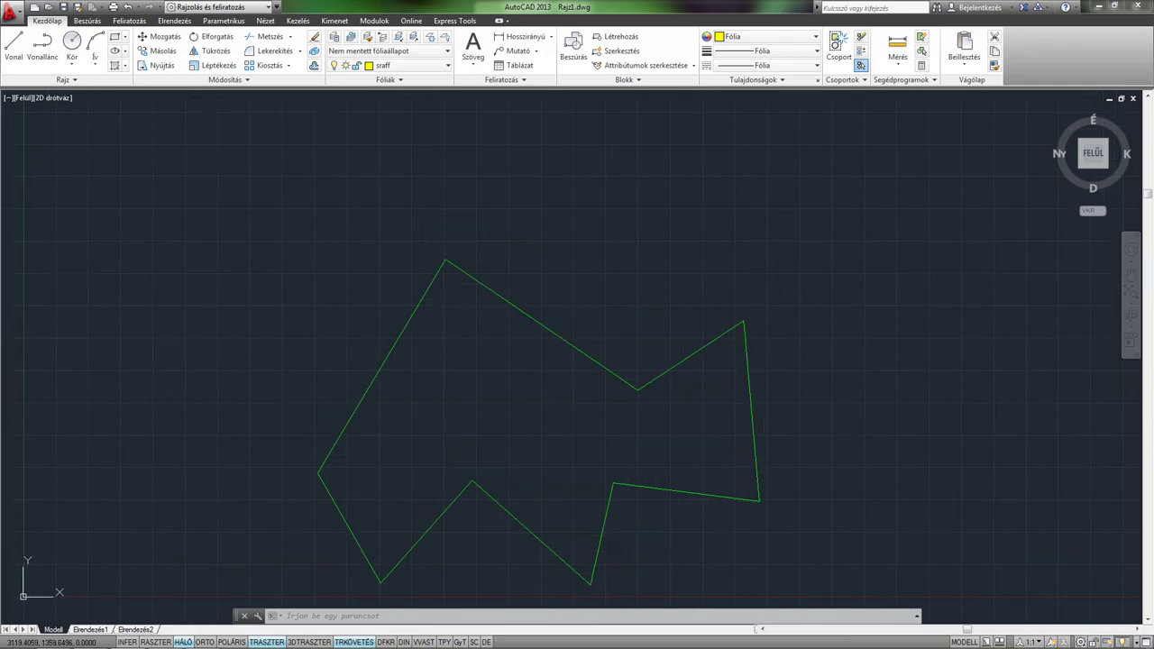
scroll(443, 360, "up", 2)
middle_click_drag(459, 335, 450, 402)
scroll(459, 374, "up", 2)
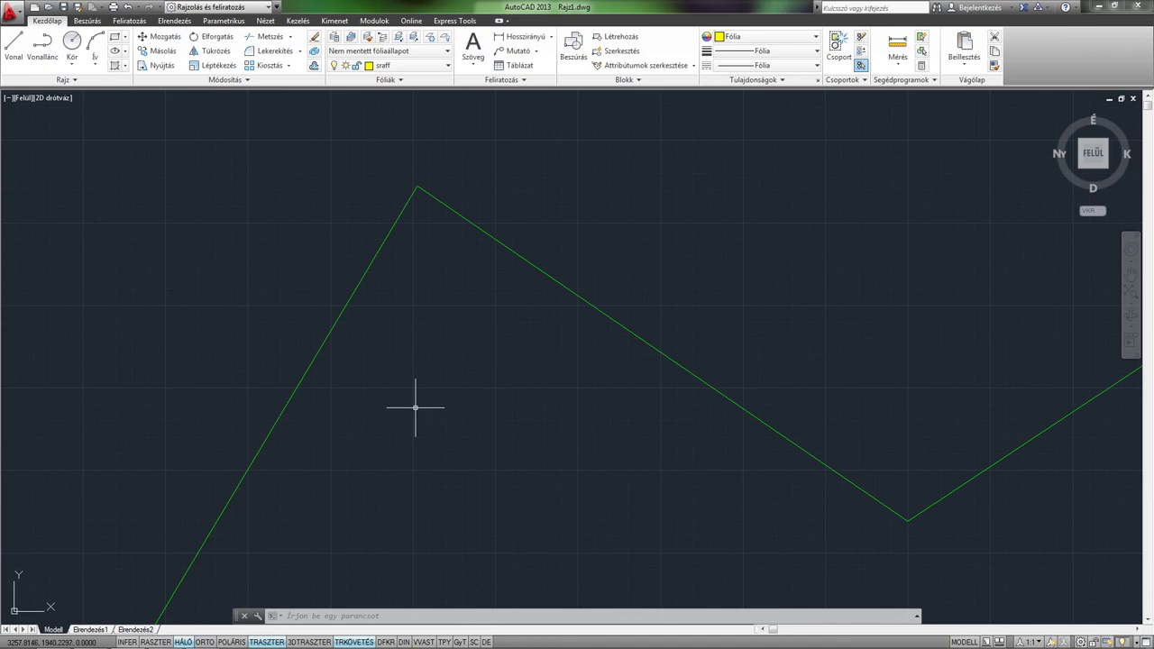
scroll(415, 408, "down", 4)
middle_click_drag(424, 417, 463, 317)
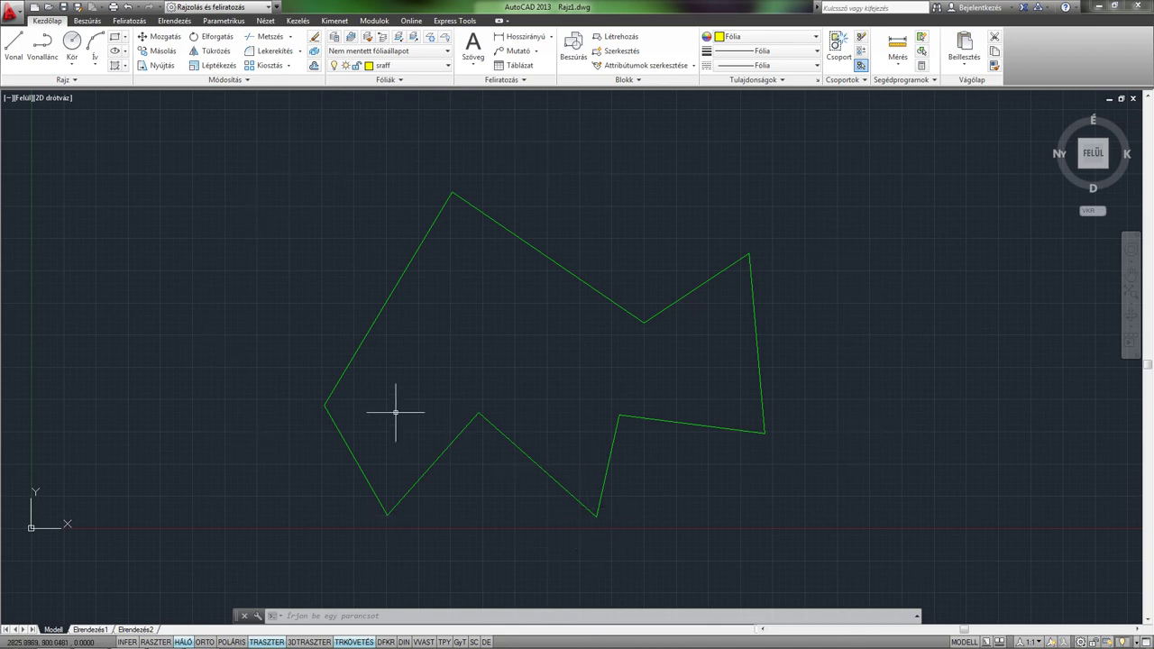
scroll(371, 388, "up", 3)
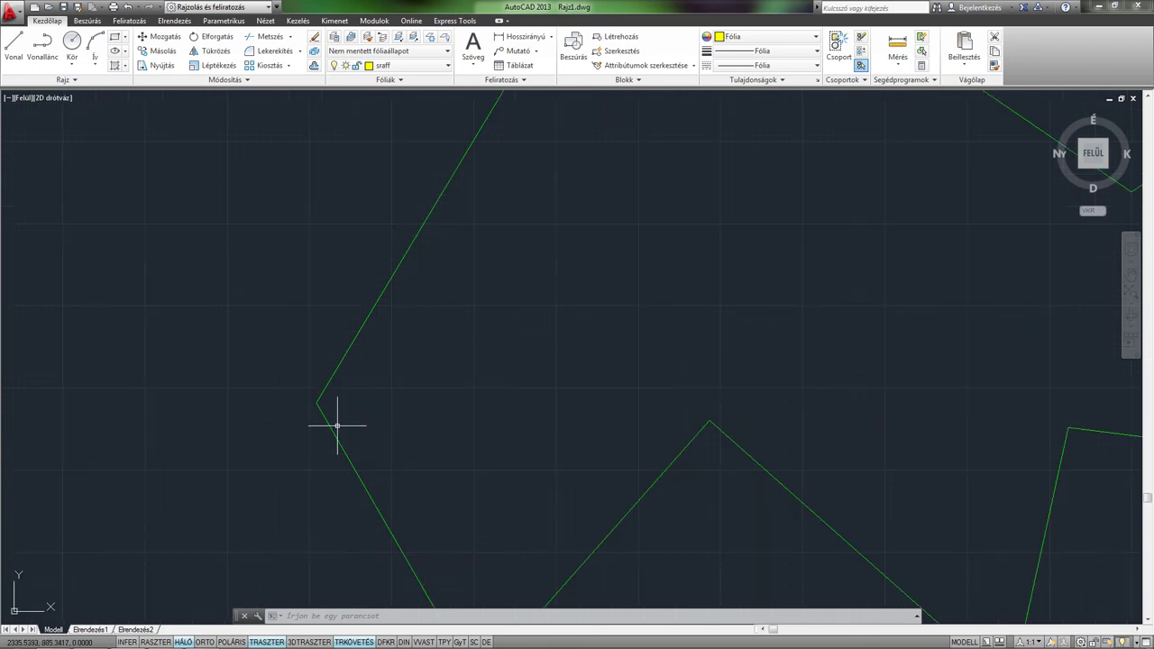
left_click(331, 426)
left_click(291, 390)
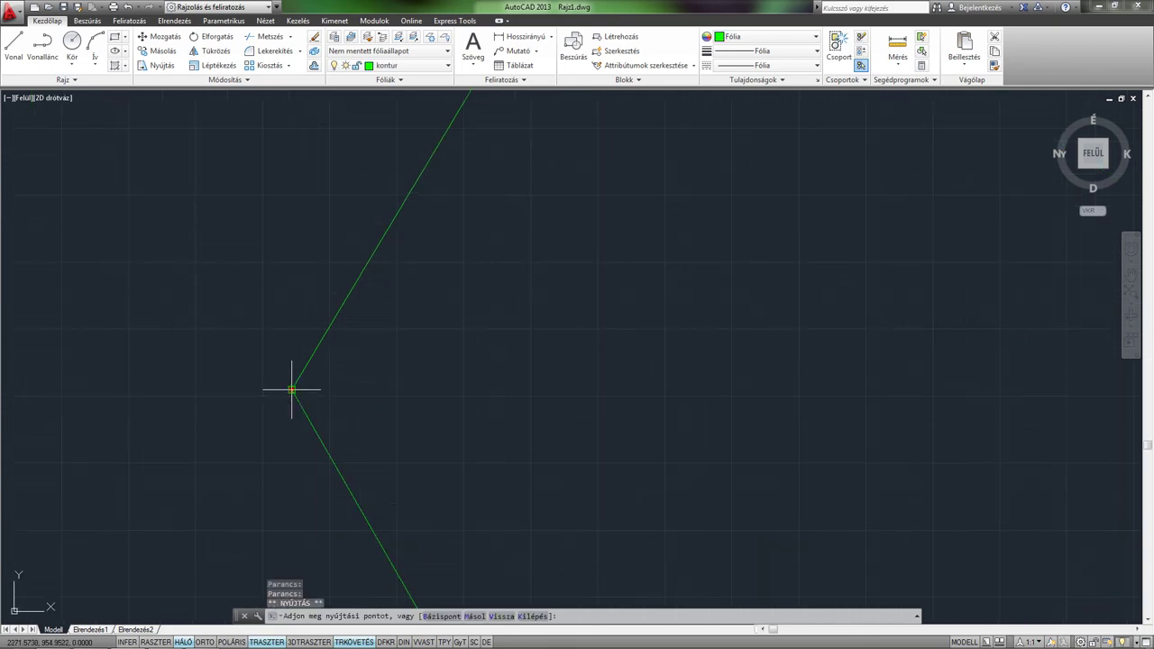
key("Escape")
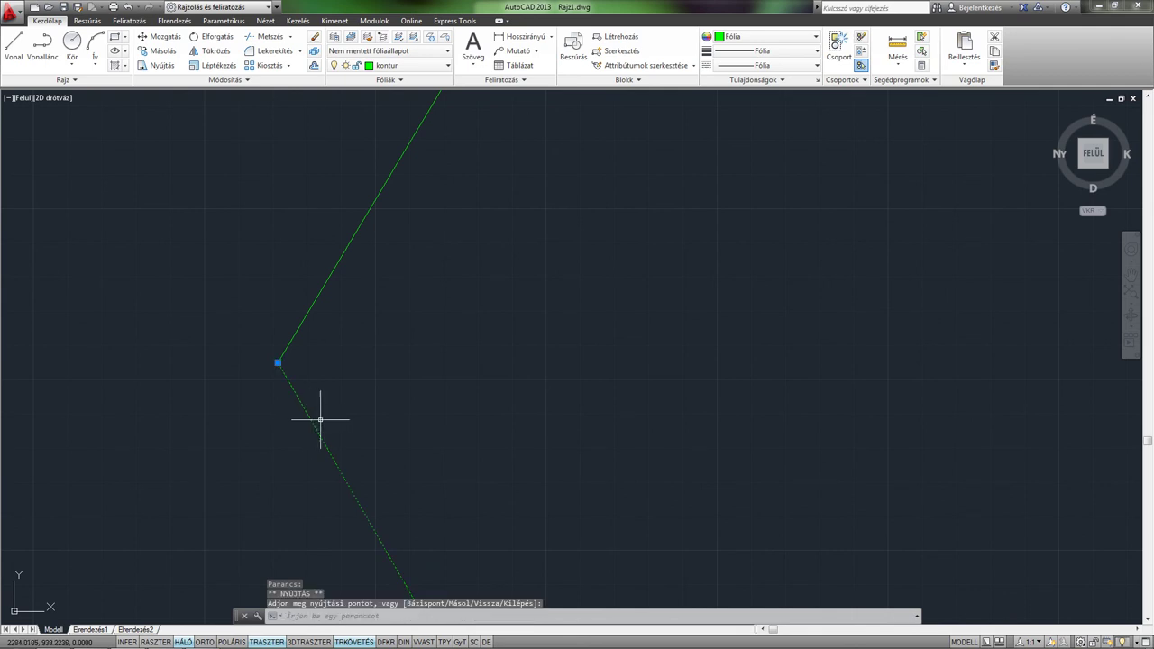
left_click(278, 363)
key("Escape")
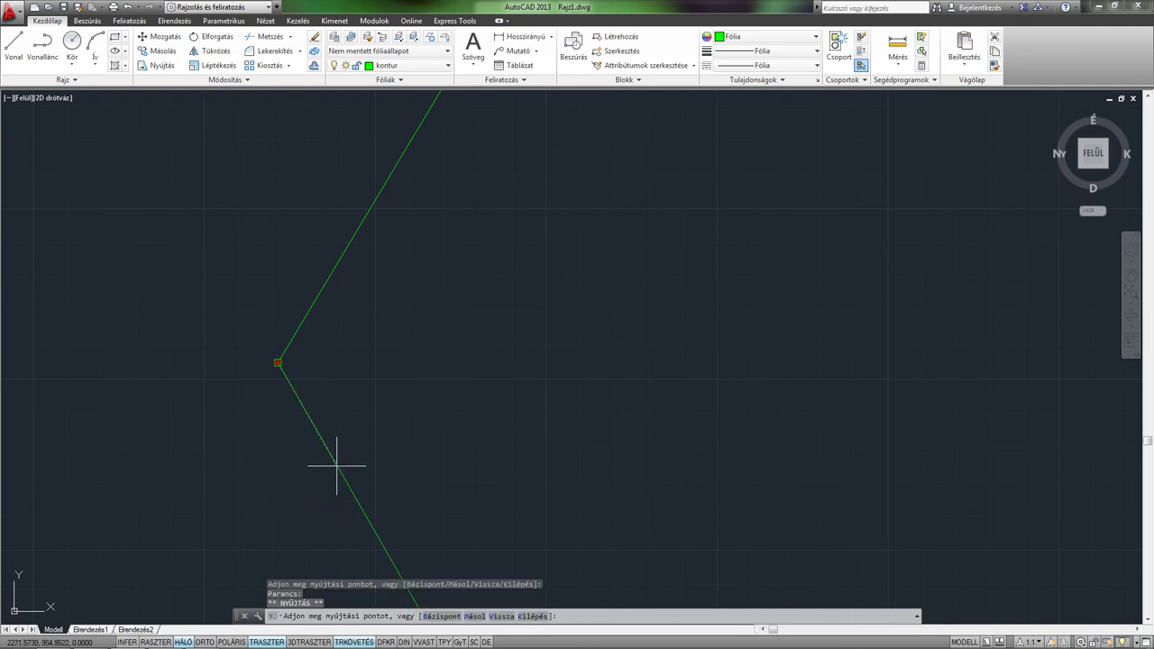
left_click(278, 363)
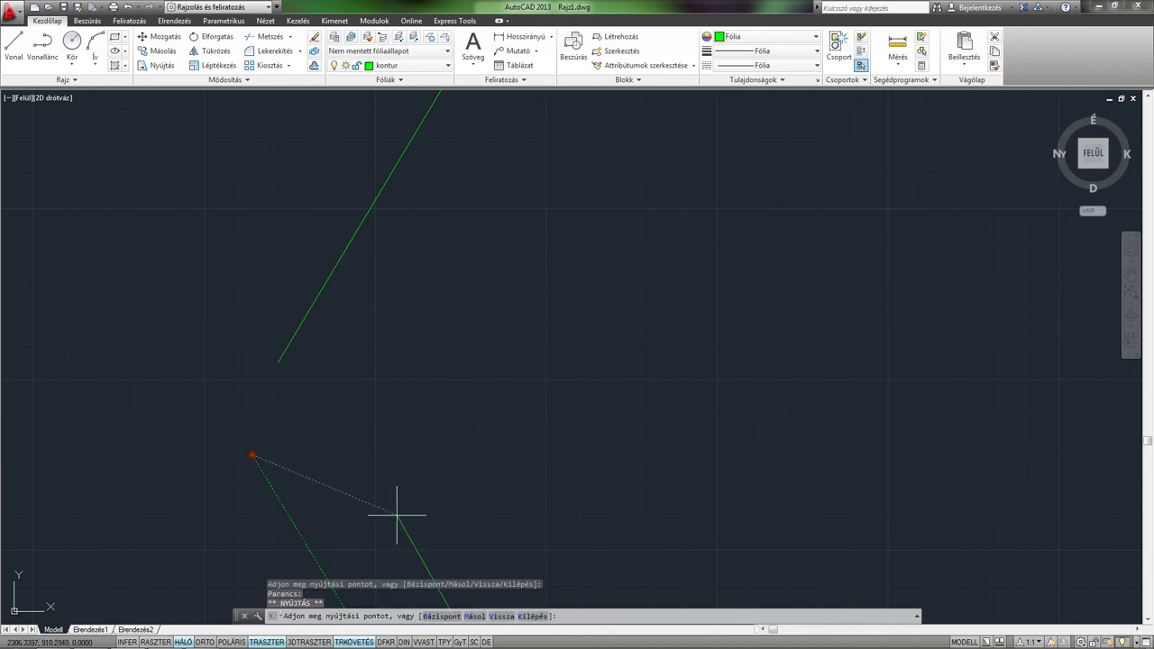
middle_click_drag(391, 529, 486, 563)
middle_click_drag(431, 420, 463, 399)
key("Escape")
scroll(481, 392, "down", 3)
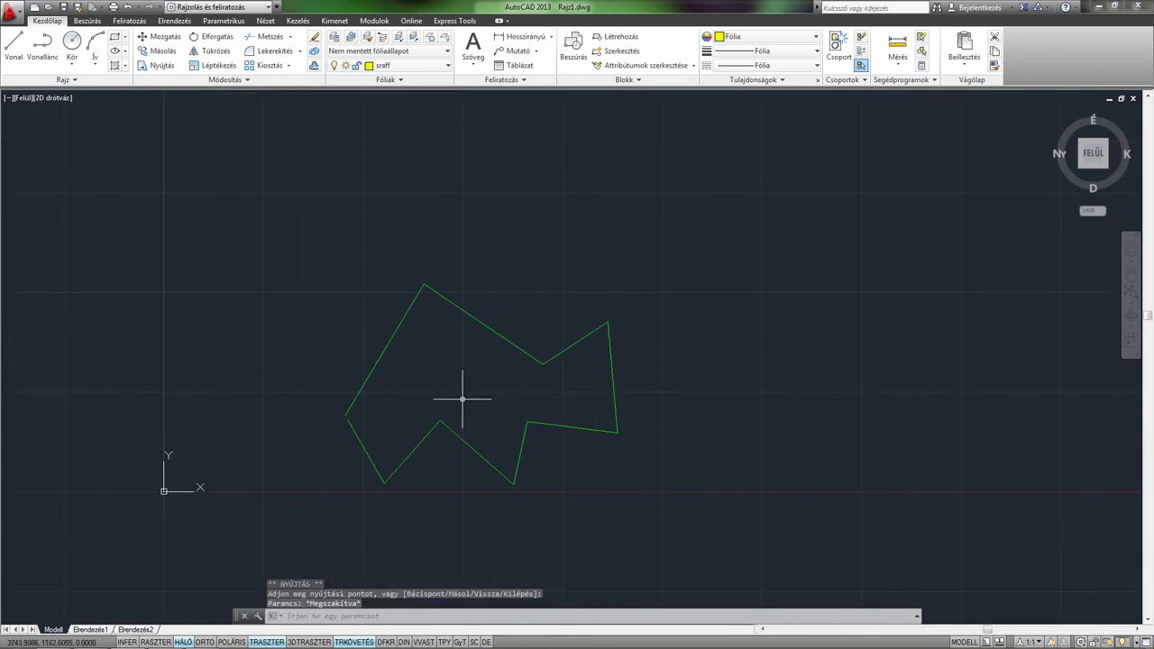
left_click(114, 65)
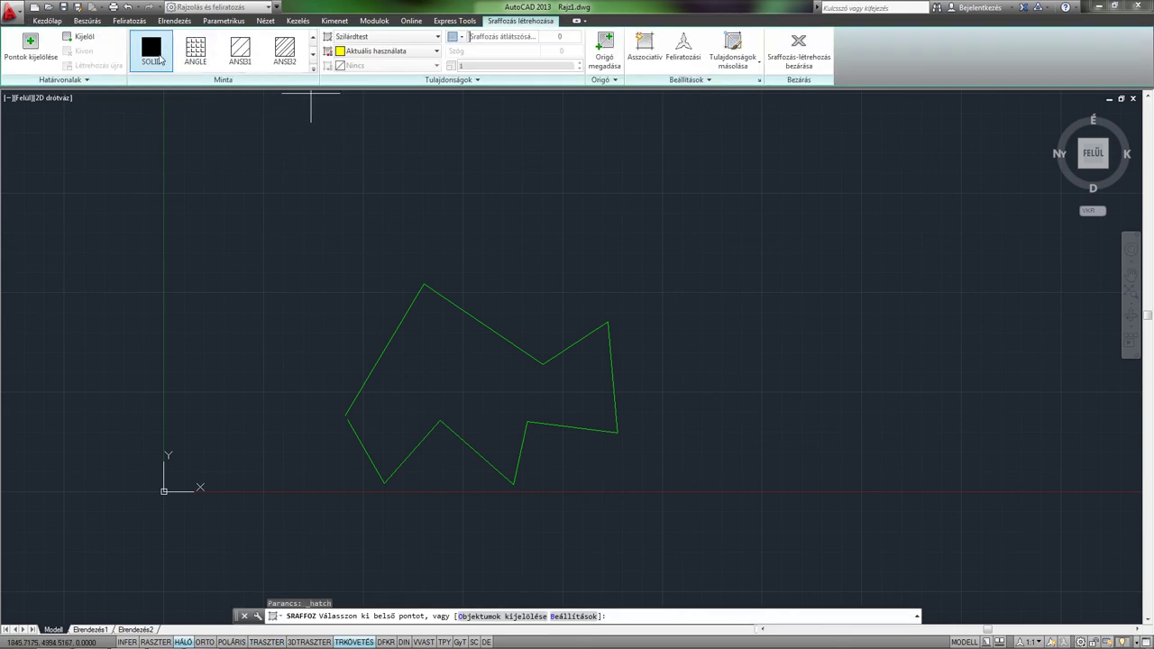
left_click(443, 376)
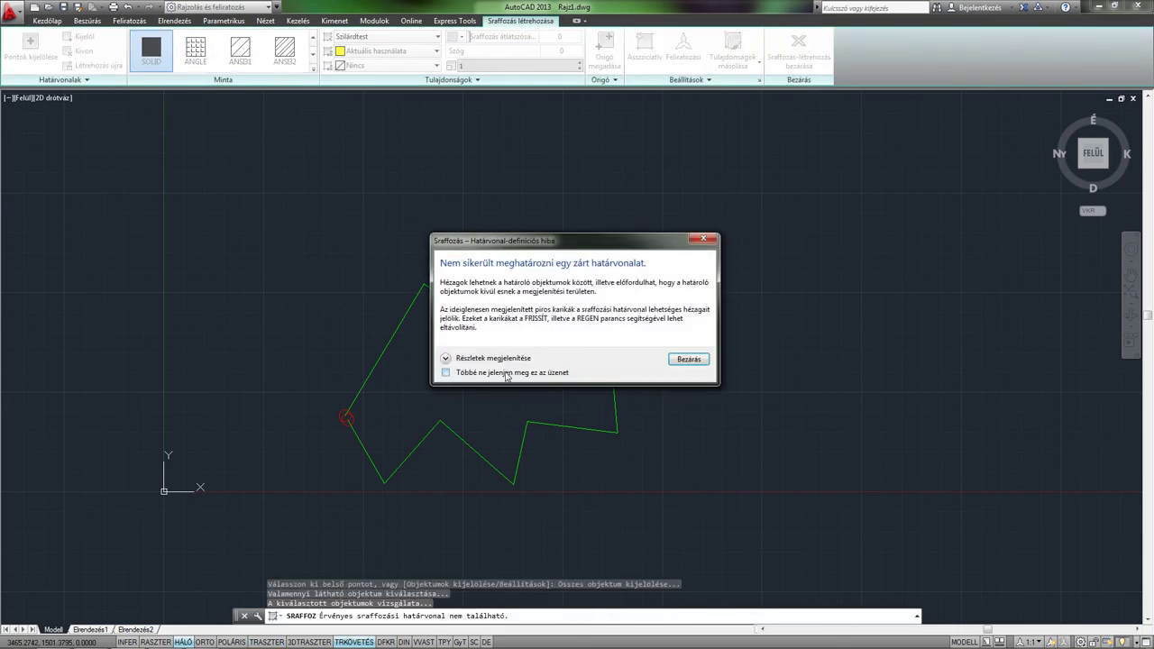
left_click(688, 359)
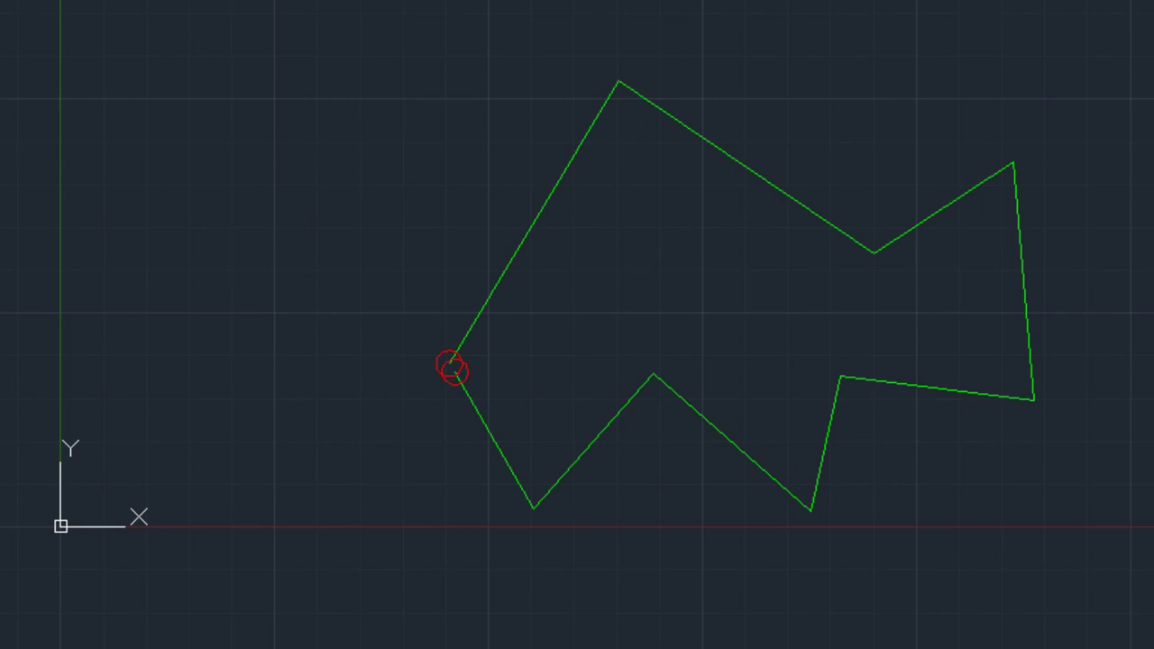
scroll(439, 430, "down", 5)
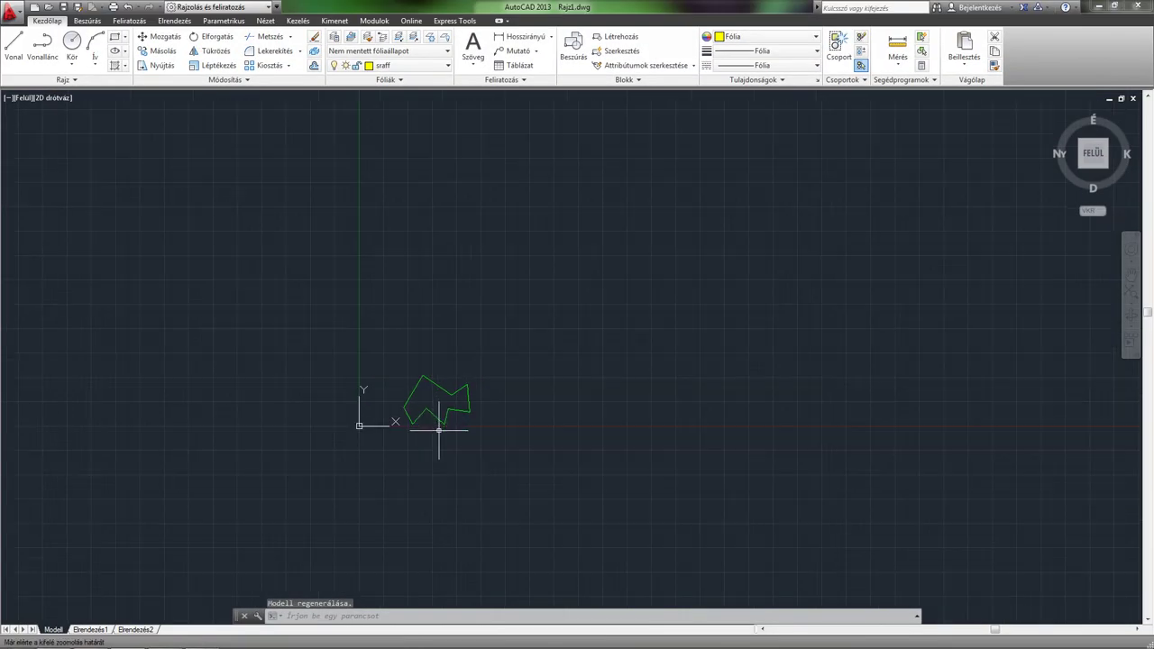
middle_click_drag(439, 430, 446, 399)
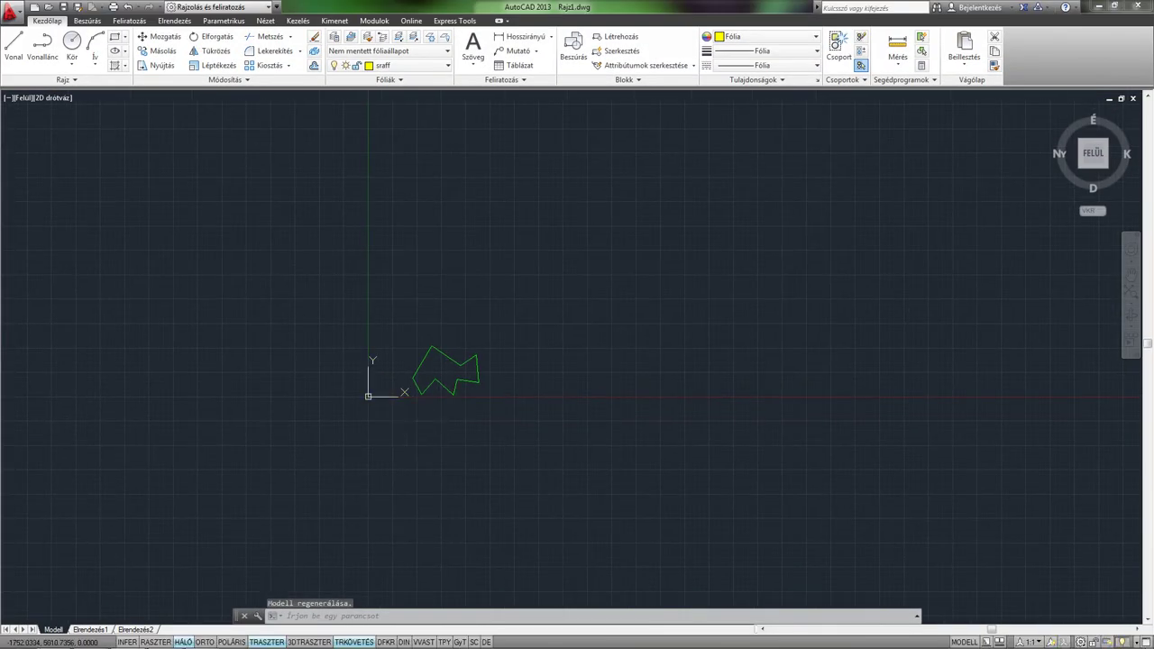
left_click(114, 65)
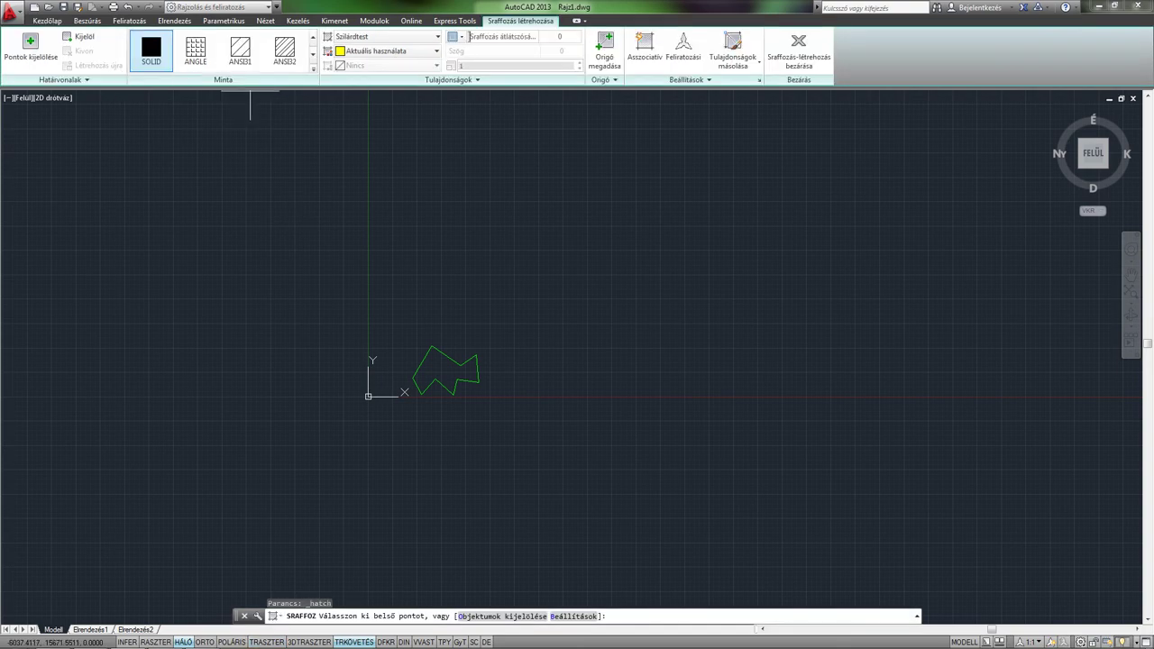
left_click(452, 368)
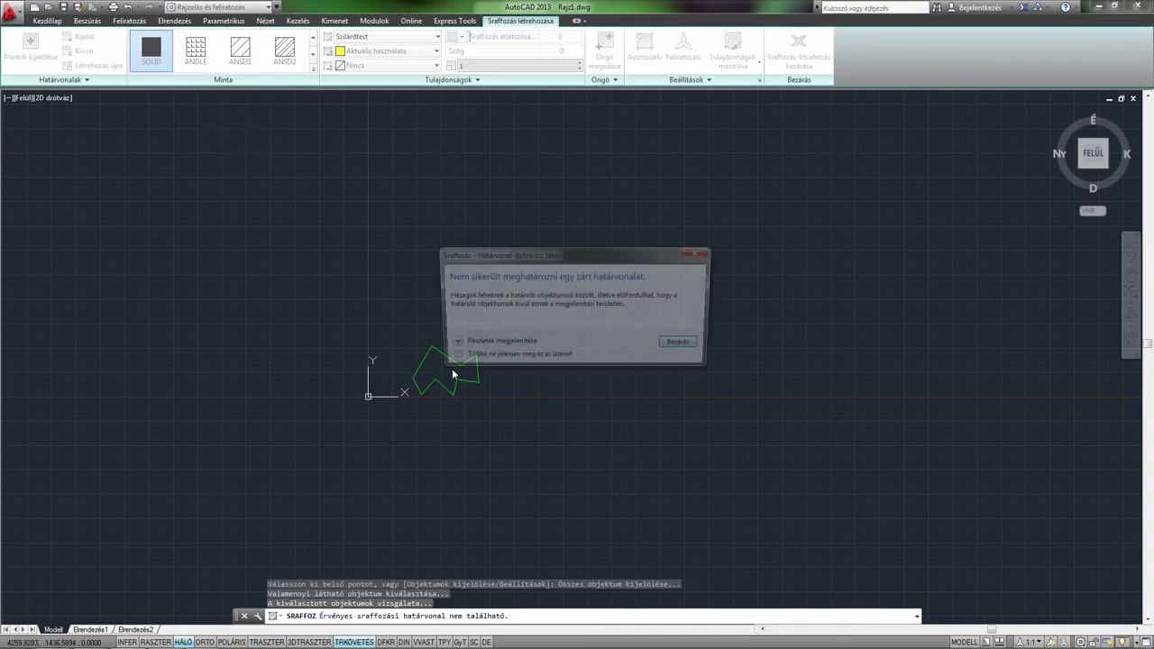
left_click(685, 345)
scroll(400, 381, "up", 4)
Grip-stretch the lower edge's endpoint onto the upper line to close the left-corner gap
scroll(445, 387, "up", 5)
key("Escape")
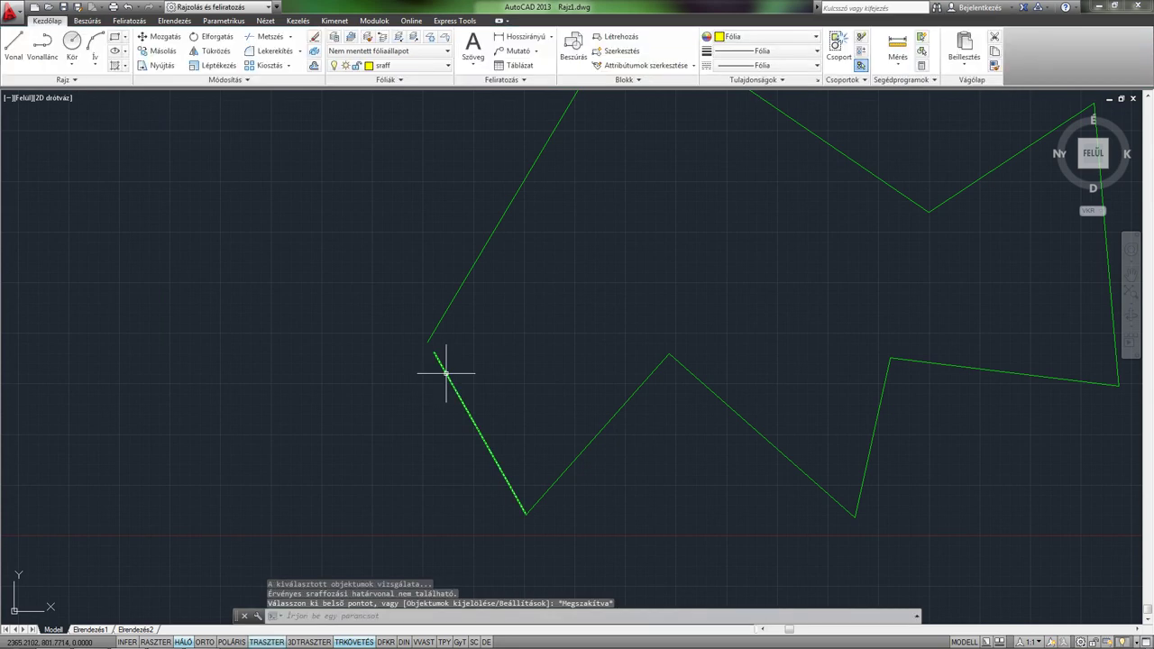
left_click(445, 371)
scroll(438, 360, "up", 2)
left_click(435, 359)
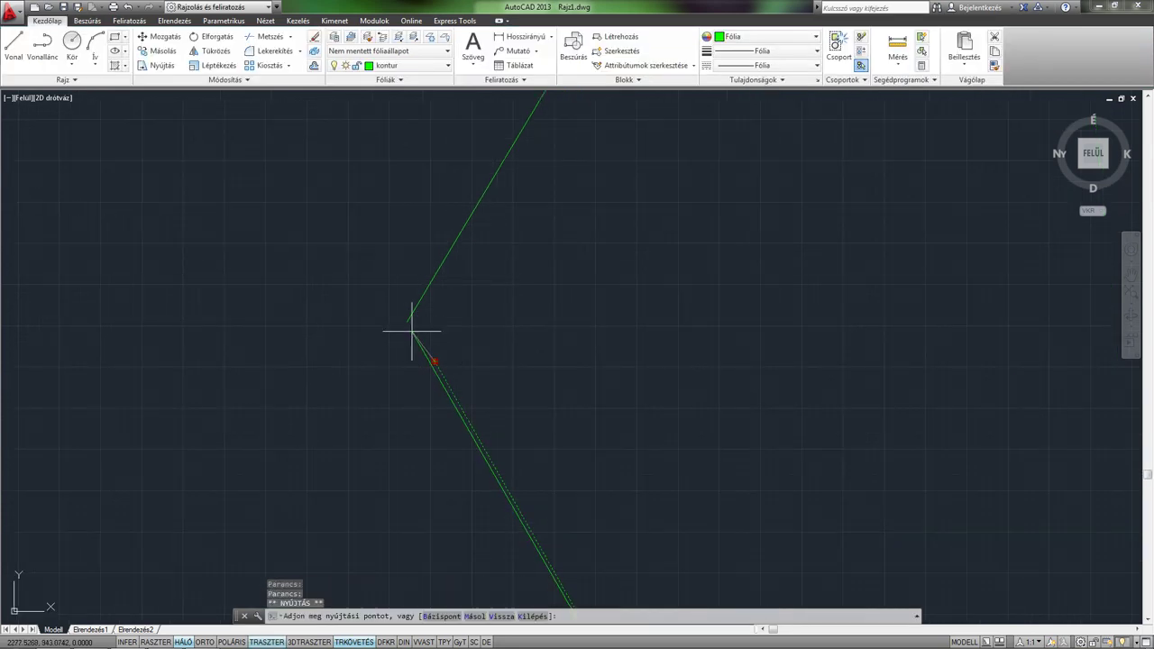
left_click(412, 330)
key("Escape")
scroll(469, 352, "down", 5)
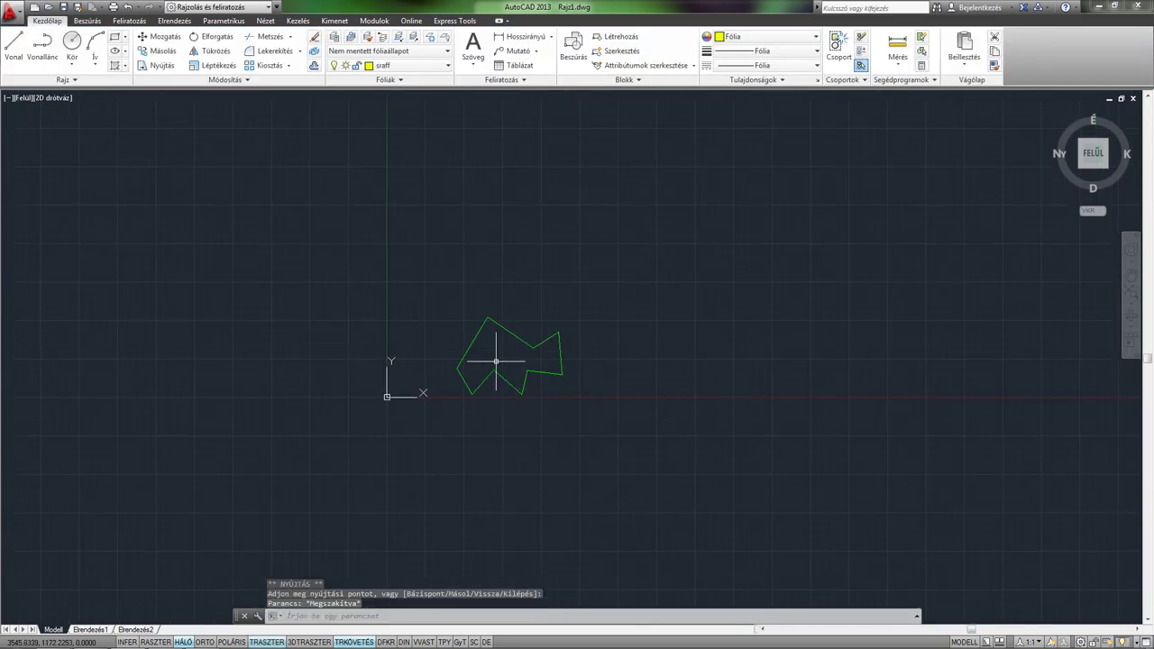
Fill the polygon with a SOLID yellow hatch, then crossing-select the fill and outline
left_click(115, 65)
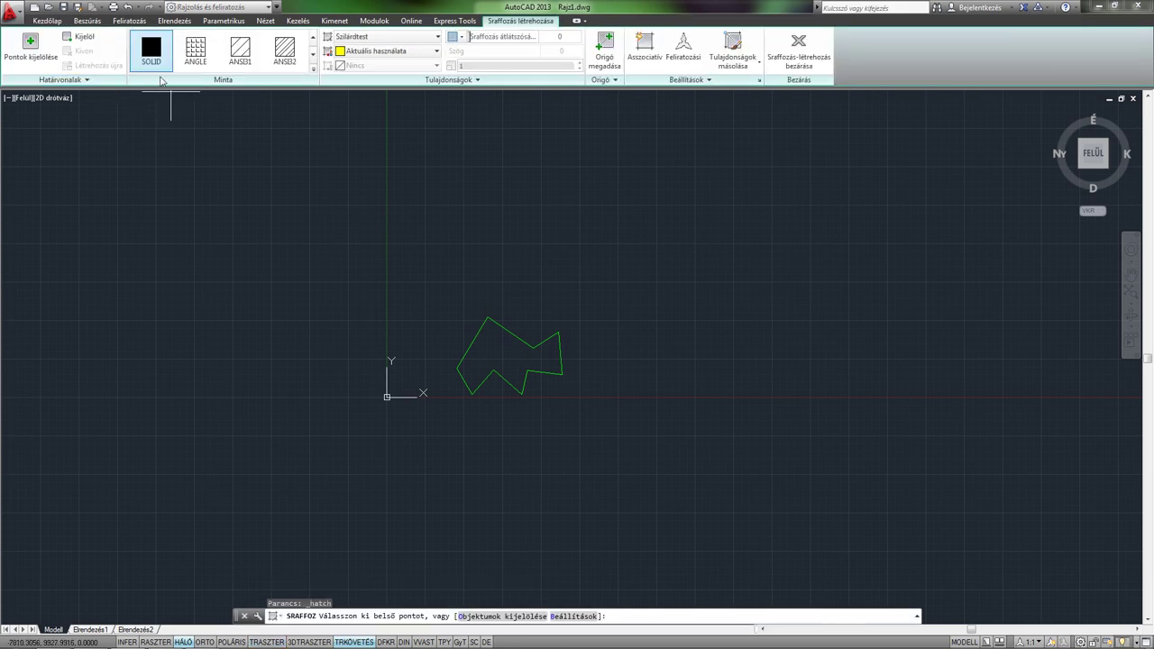
left_click(510, 354)
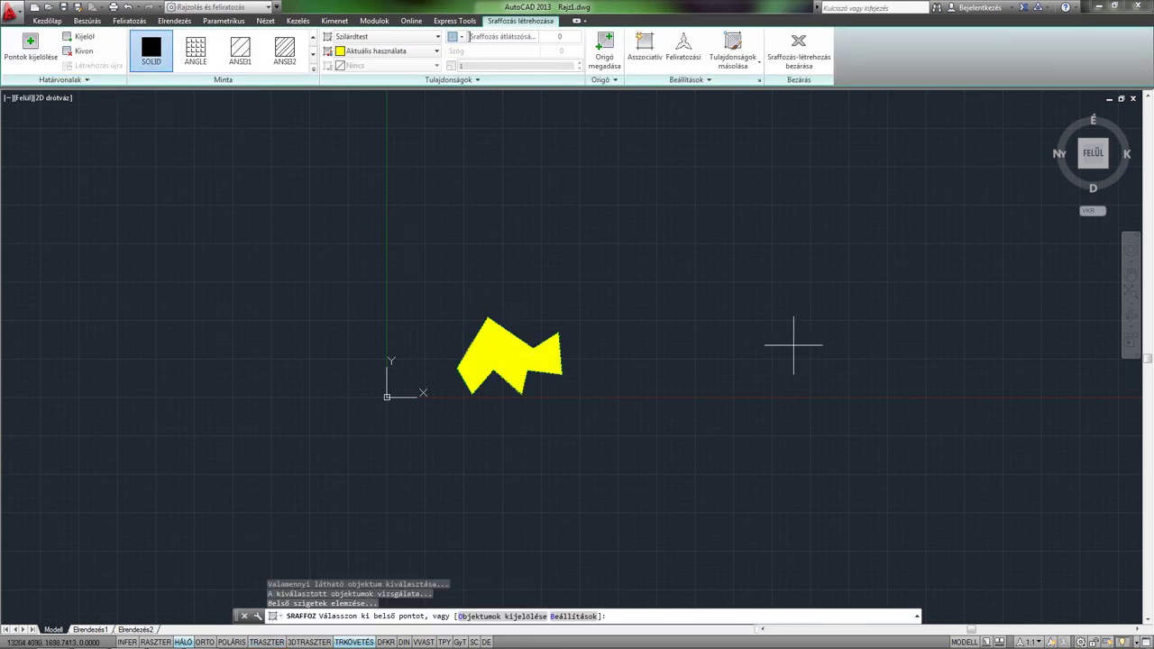
key("Return")
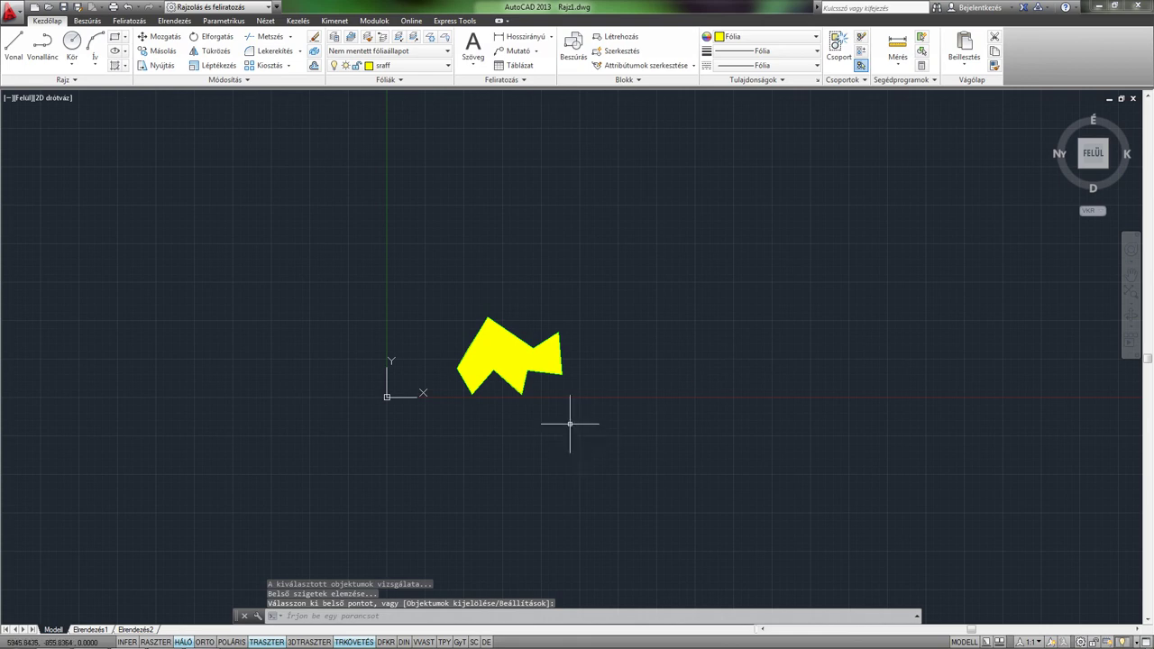
scroll(536, 351, "up", 2)
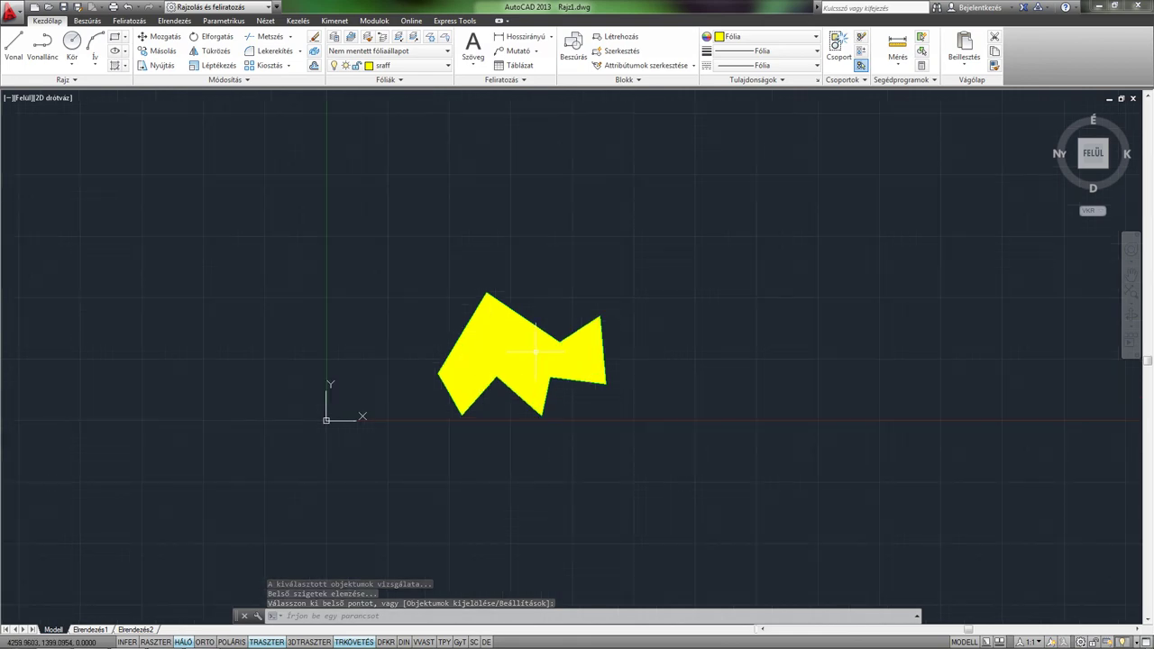
scroll(535, 352, "up", 2)
scroll(599, 237, "down", 2)
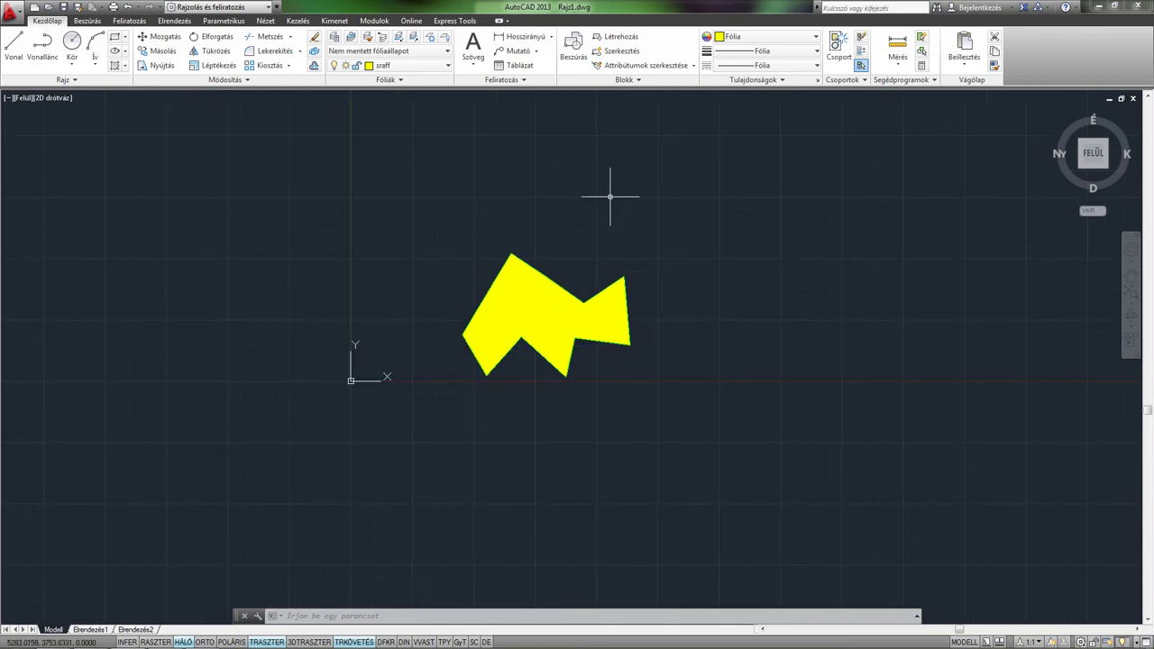
middle_click_drag(690, 372, 614, 522)
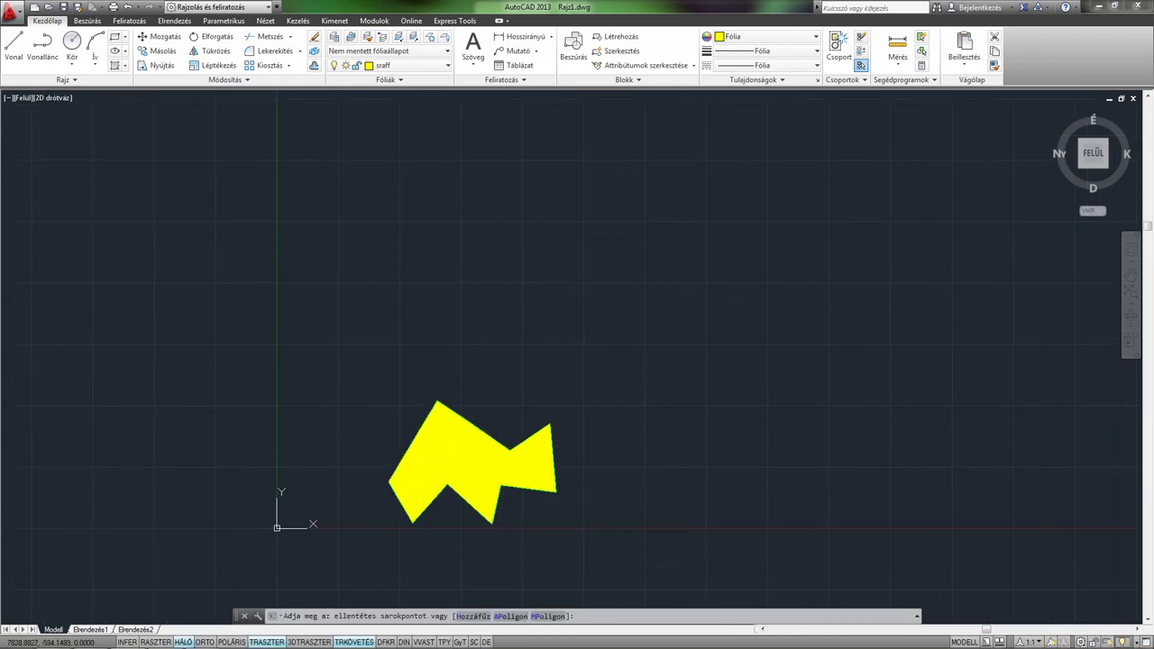
left_click_drag(657, 554, 297, 358)
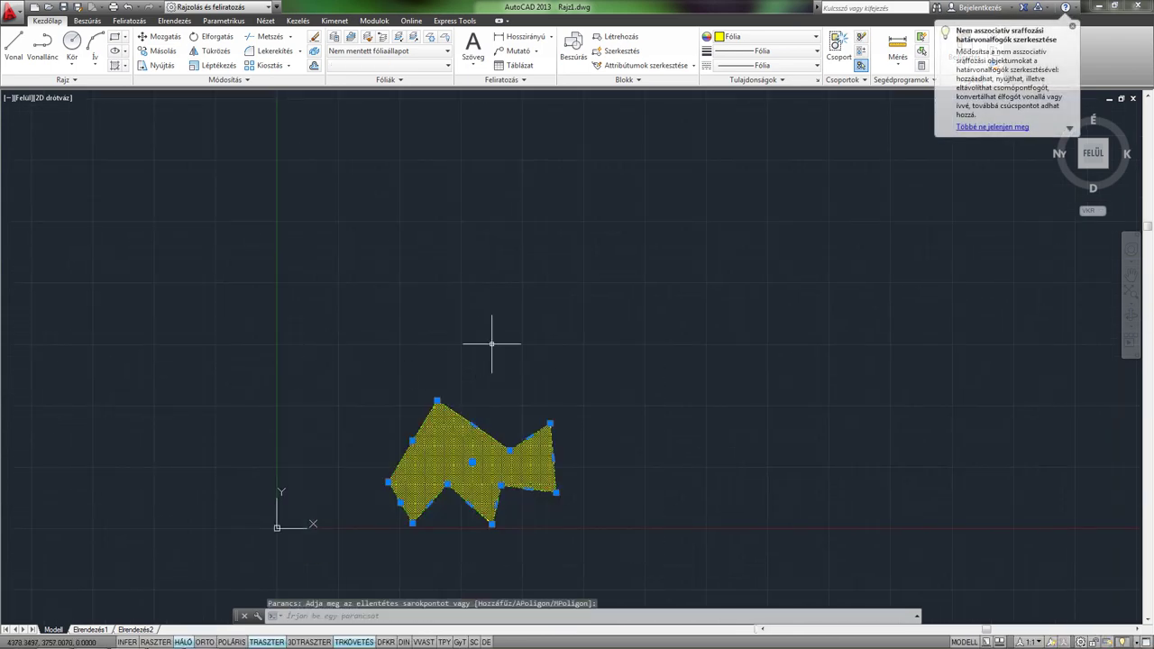
Delete the selected fill and outline, close the notification balloon, and pan the empty view
key("Delete")
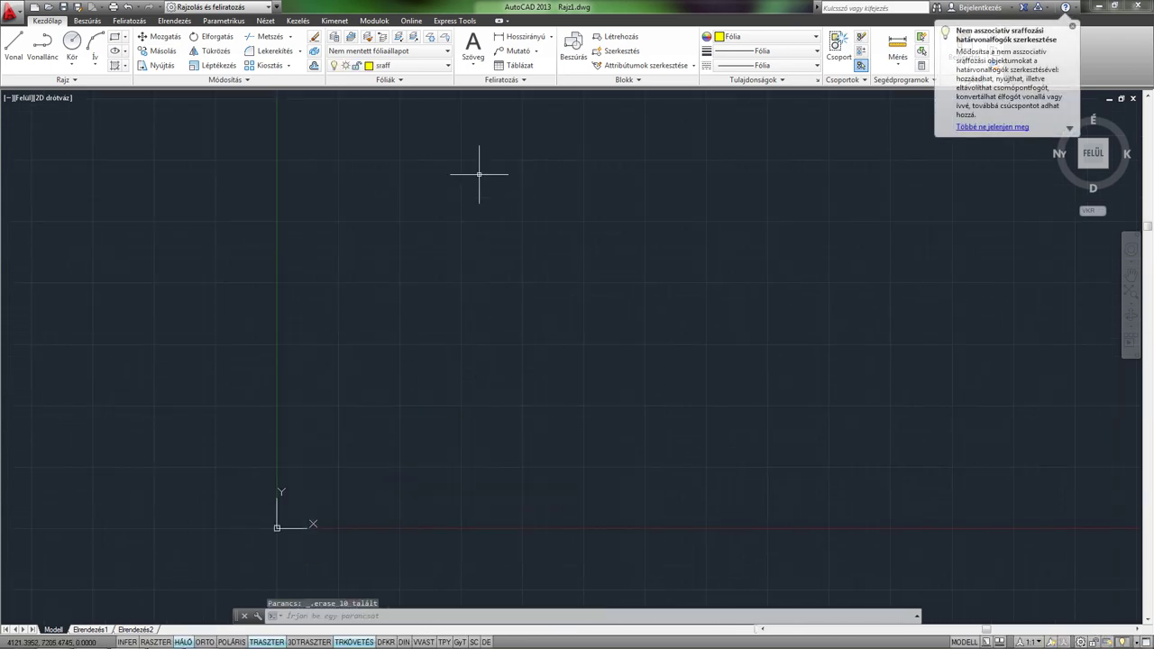
left_click(1073, 30)
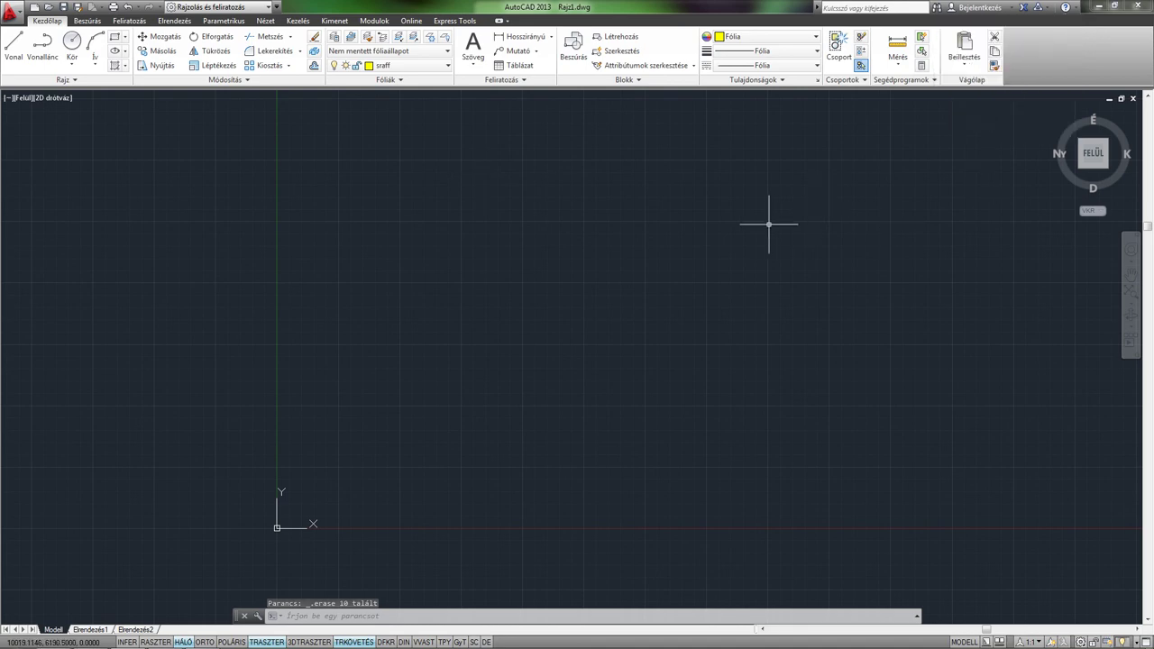
mouse_move(767, 226)
middle_mouse_down()
mouse_move(571, 319)
mouse_move(598, 307)
mouse_move(576, 287)
middle_mouse_up()
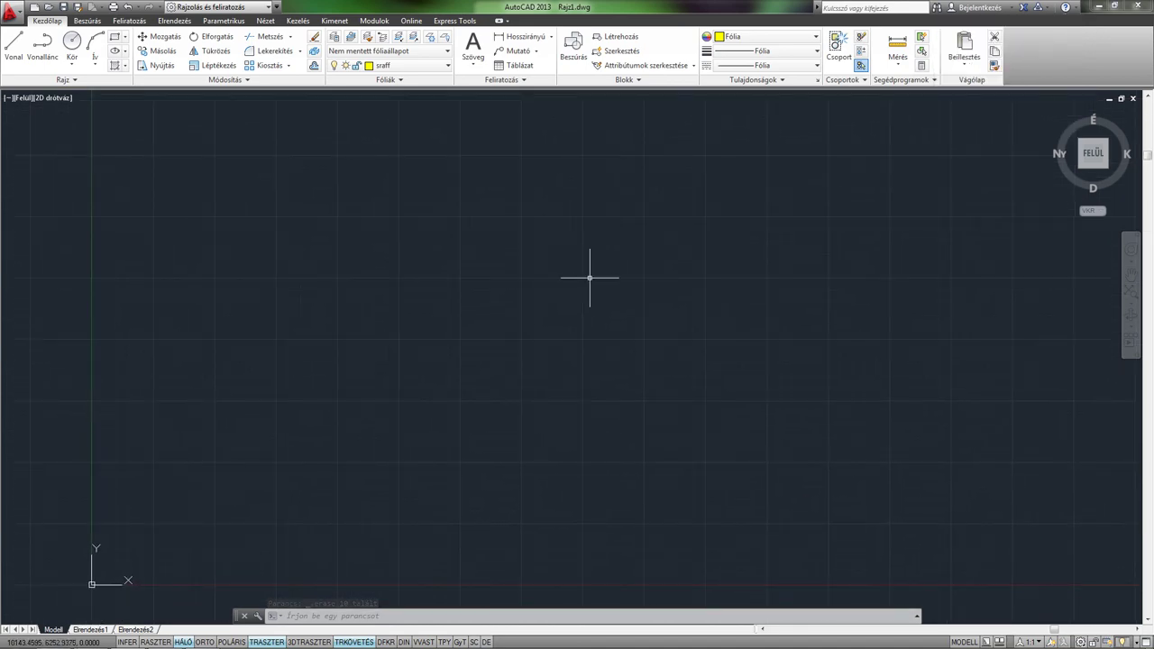